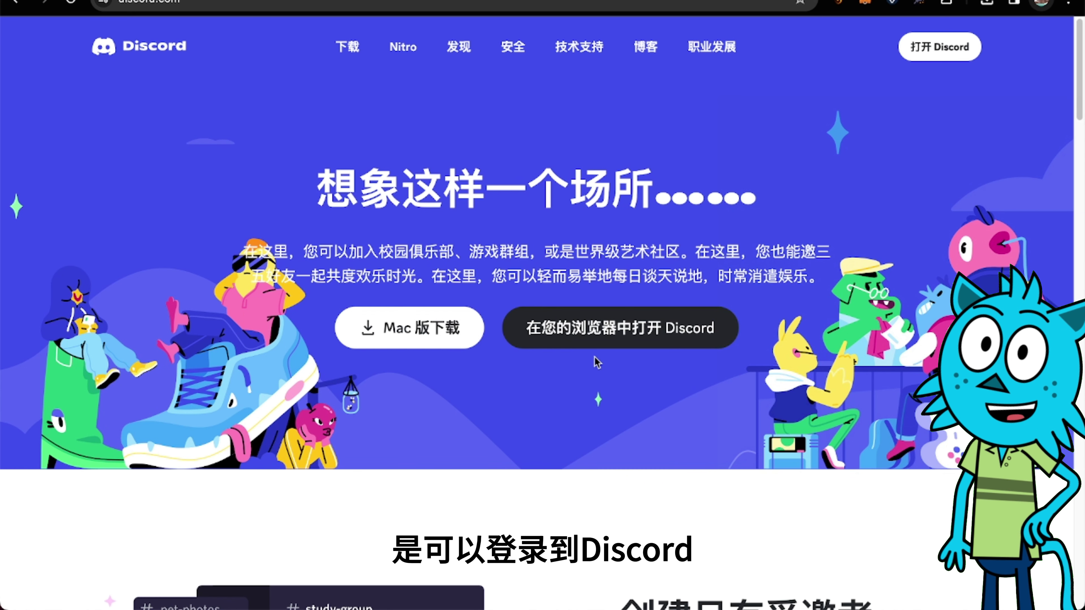
- Open Discord in the browser, view the new account's profile card, and copy the username from the other account's profile card
left_click(598, 338)
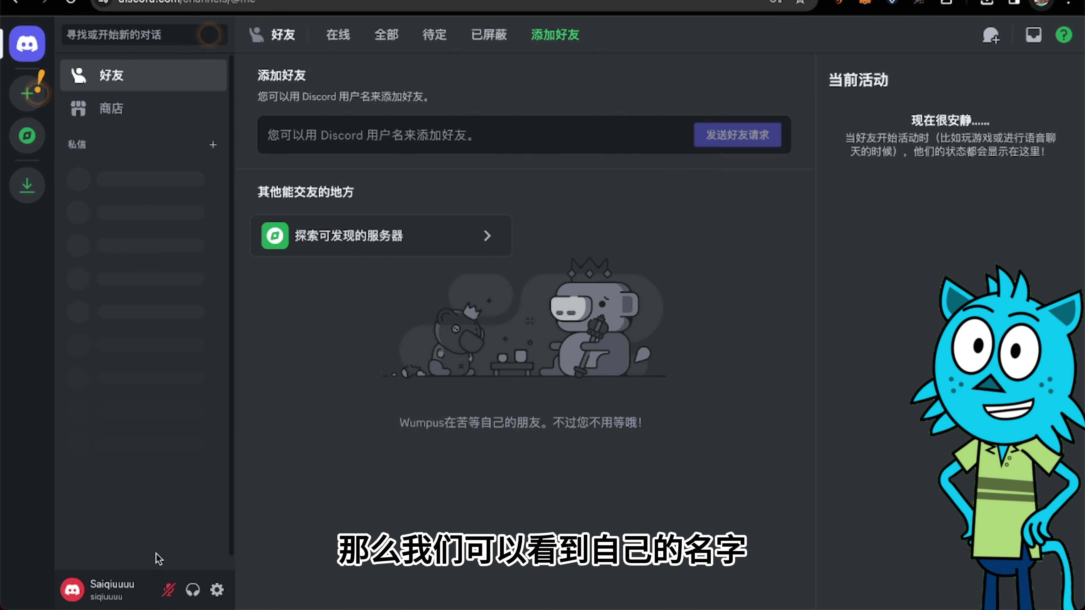
left_click(112, 590)
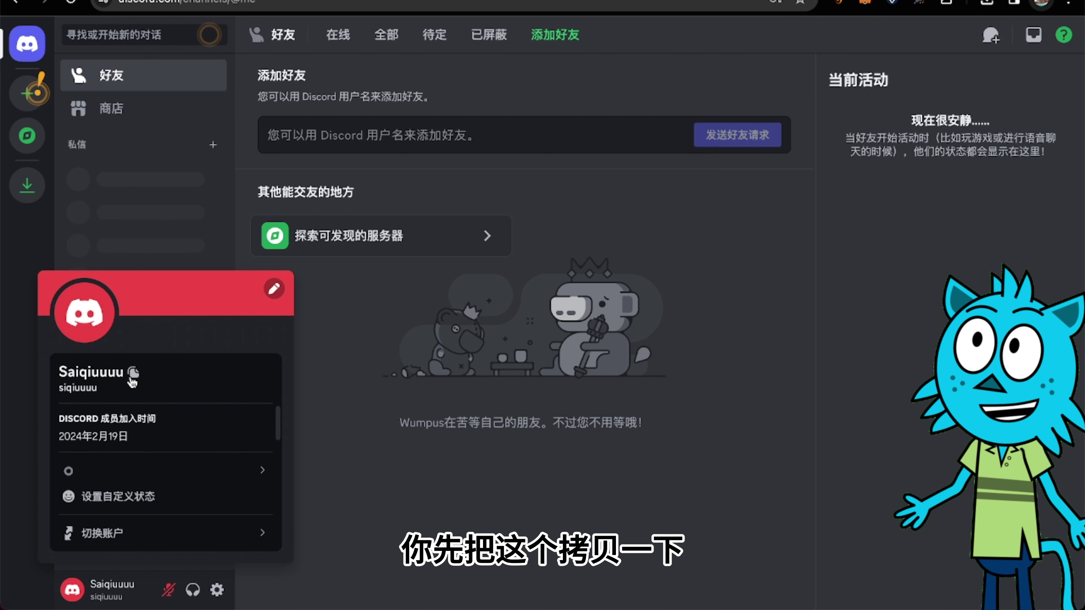
left_click(133, 378)
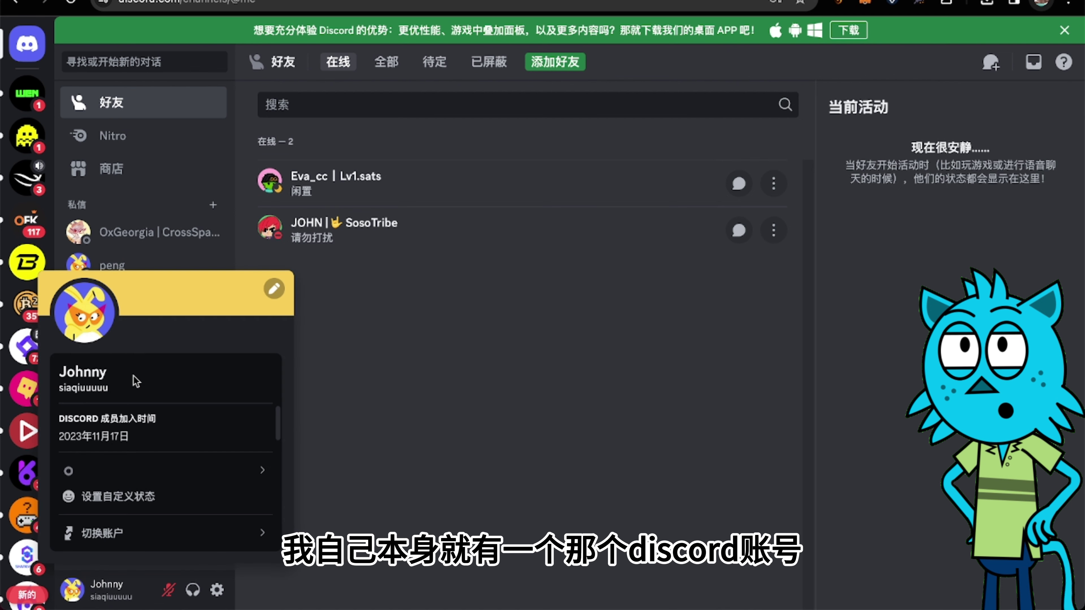
left_click(117, 382)
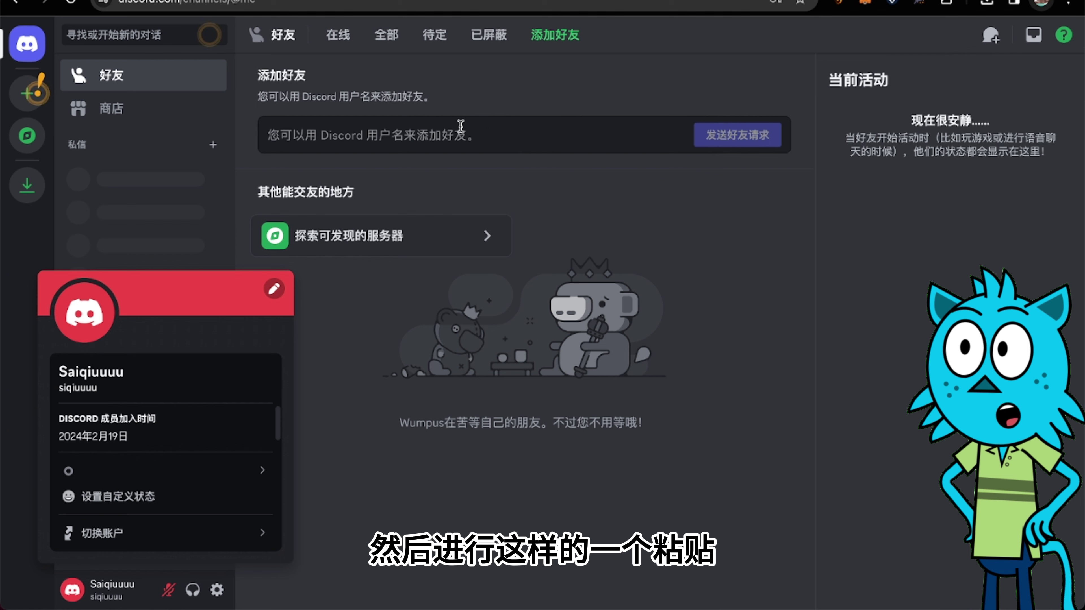
- Paste the other account's username as the friend to add and send the friend request from the new account
right_click(460, 125)
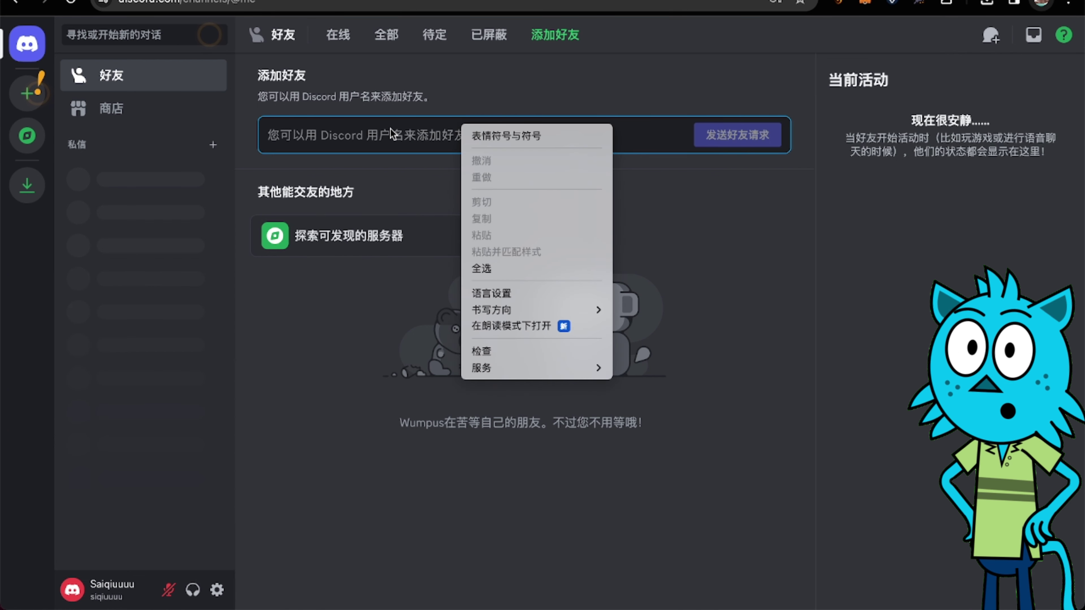
left_click(395, 139)
right_click(368, 131)
left_click(430, 240)
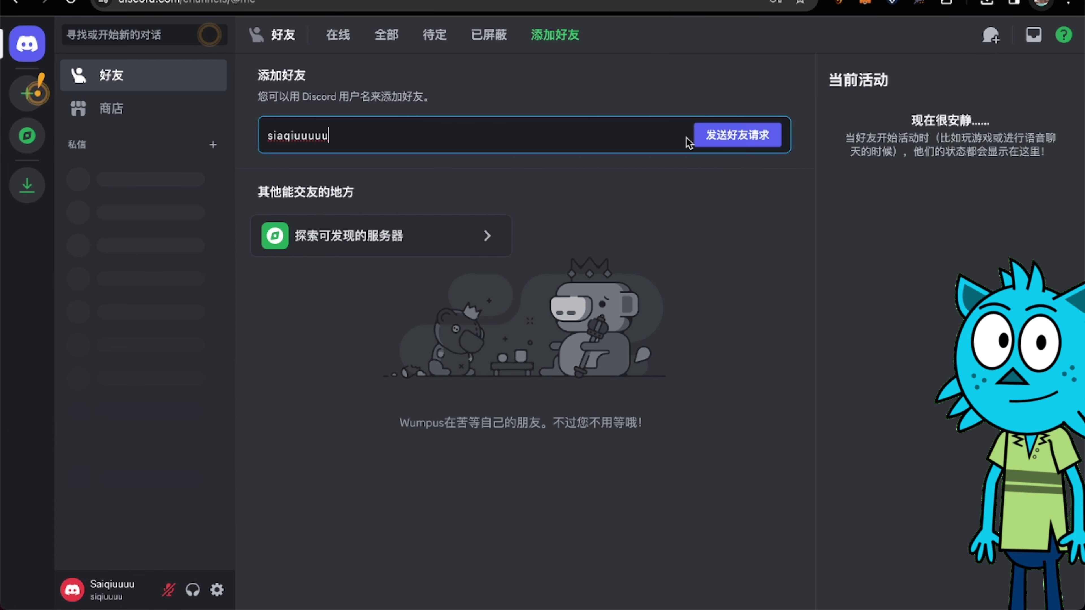
left_click(738, 136)
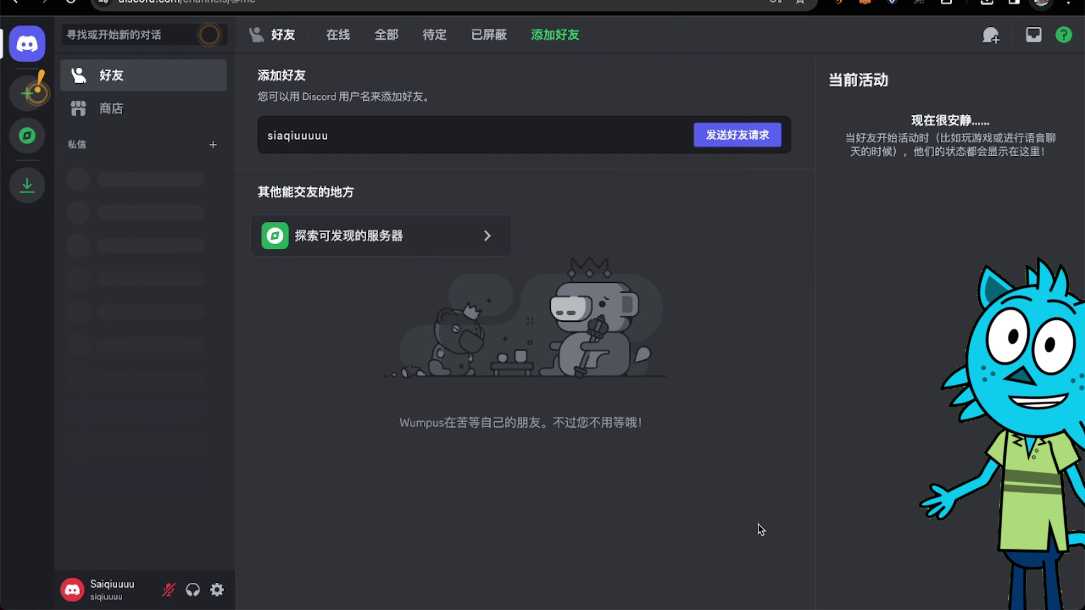
left_click(743, 140)
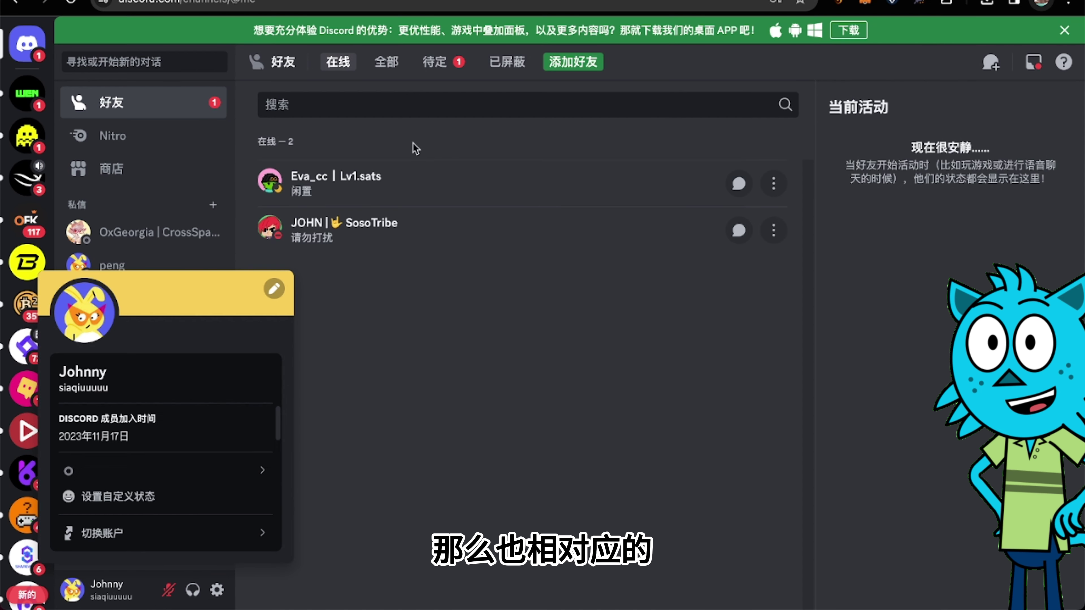
- Accept the pending incoming friend request in the other account and open the direct chat between the two accounts on both sides
left_click(458, 69)
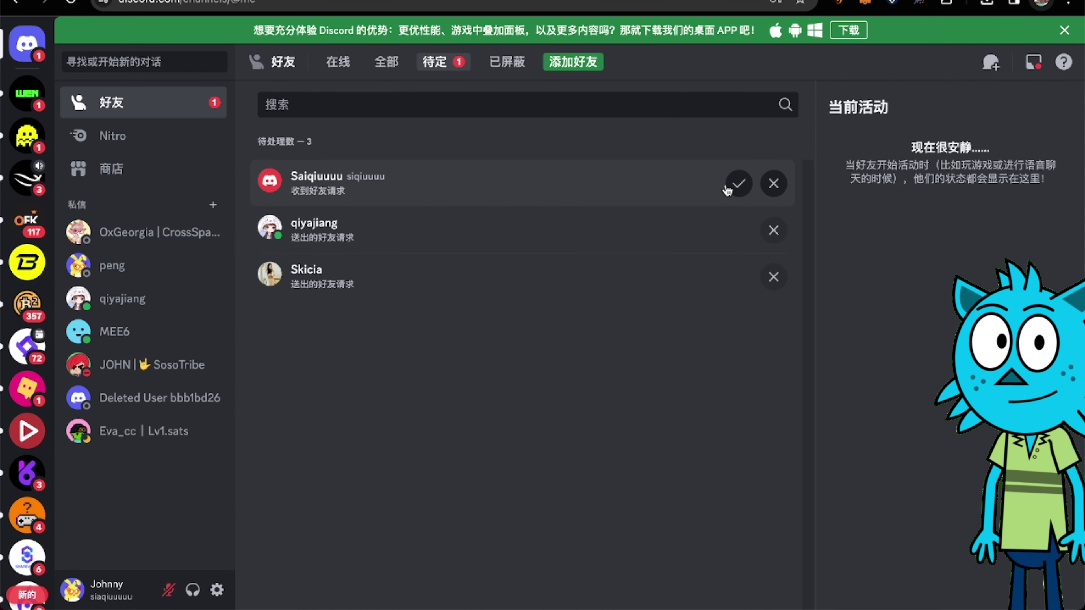
left_click(735, 184)
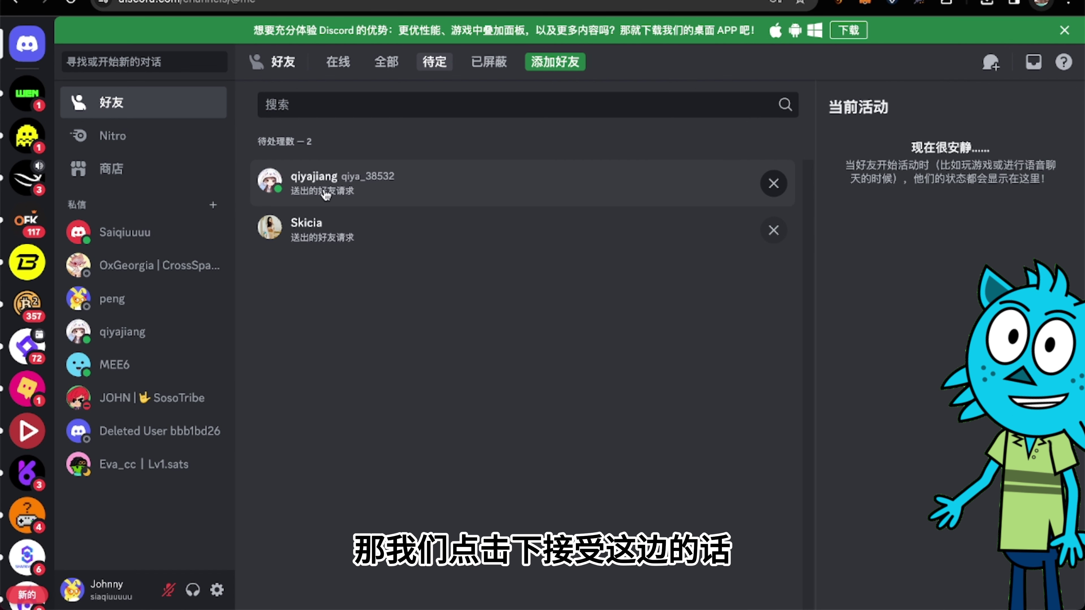
left_click(133, 235)
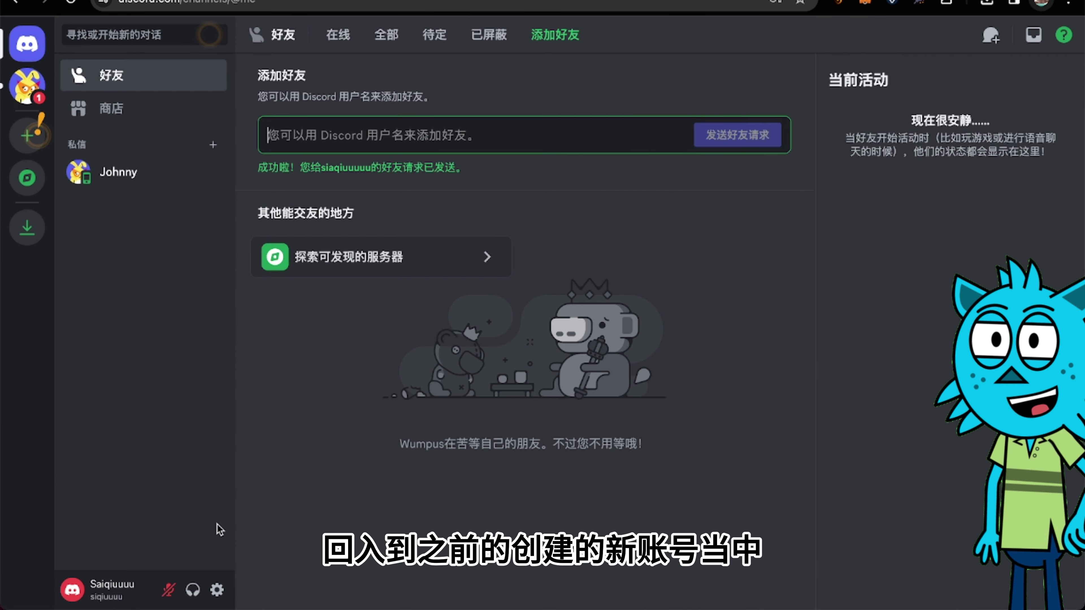
left_click(133, 174)
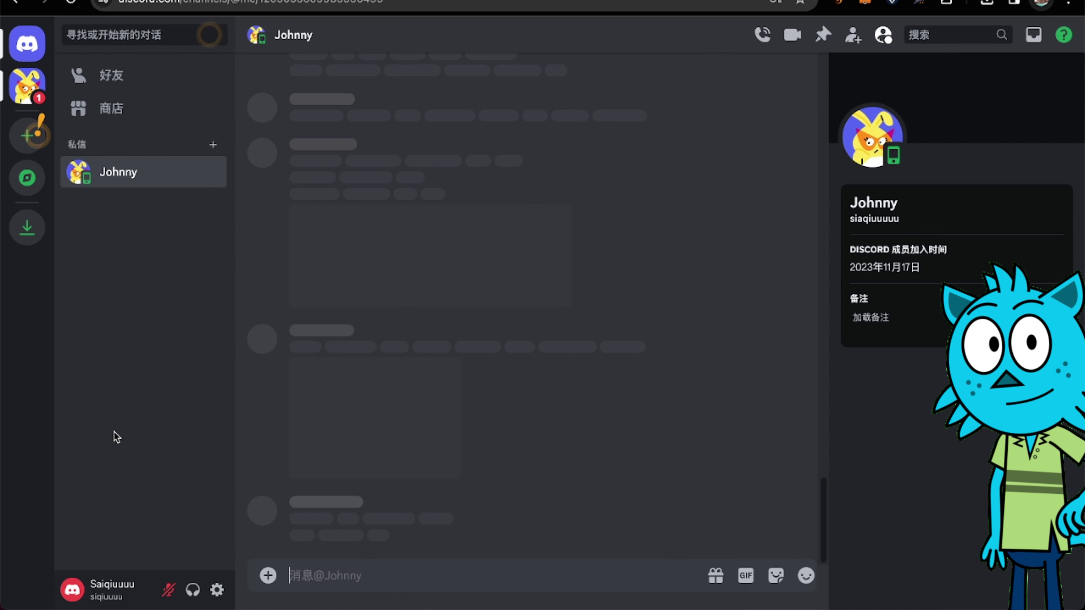
- Open the new account's own profile for editing and look through the user profile settings down to the Nitro preview
left_click(104, 590)
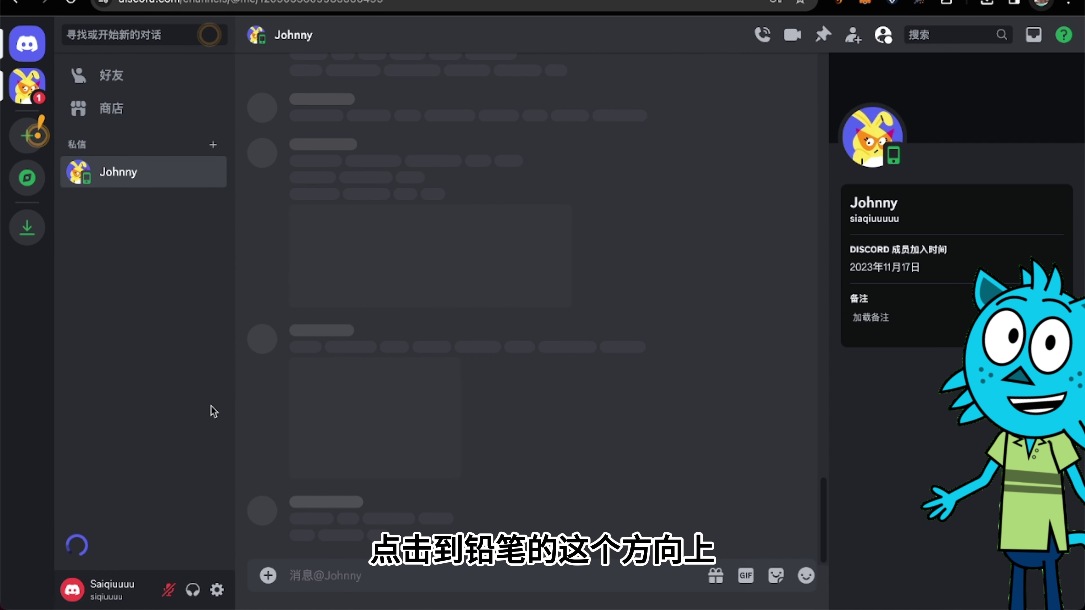
left_click(276, 295)
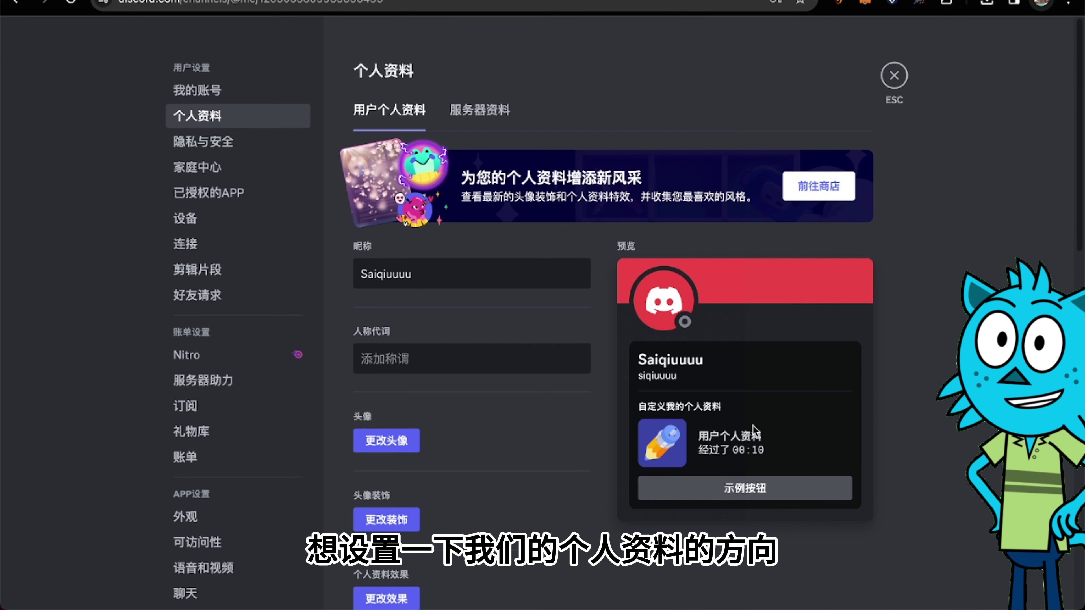
scroll(448, 508, "down", 2)
scroll(450, 508, "down", 1)
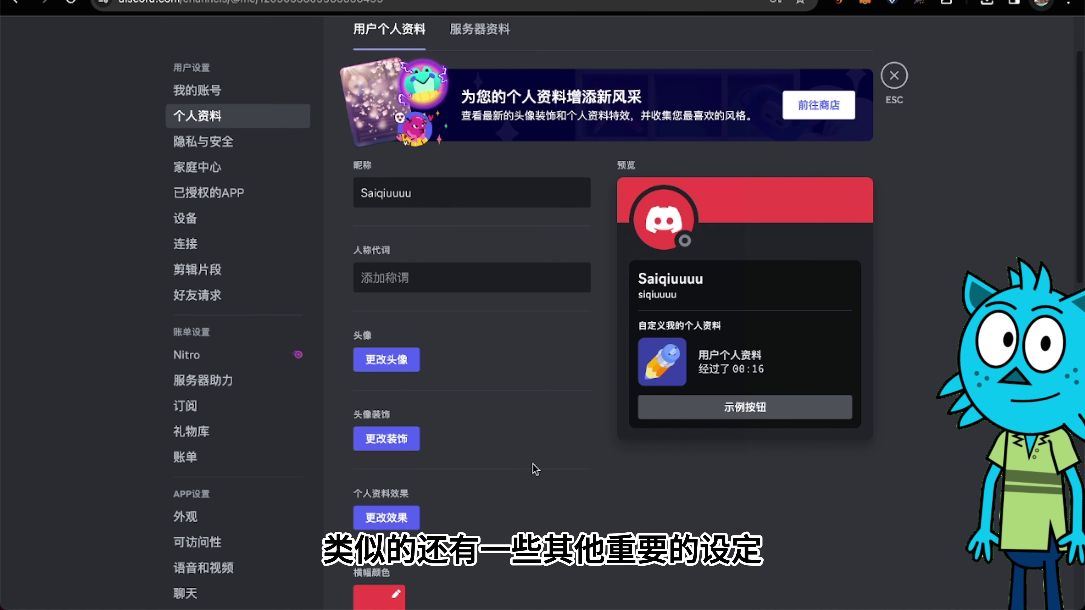
scroll(569, 432, "down", 15)
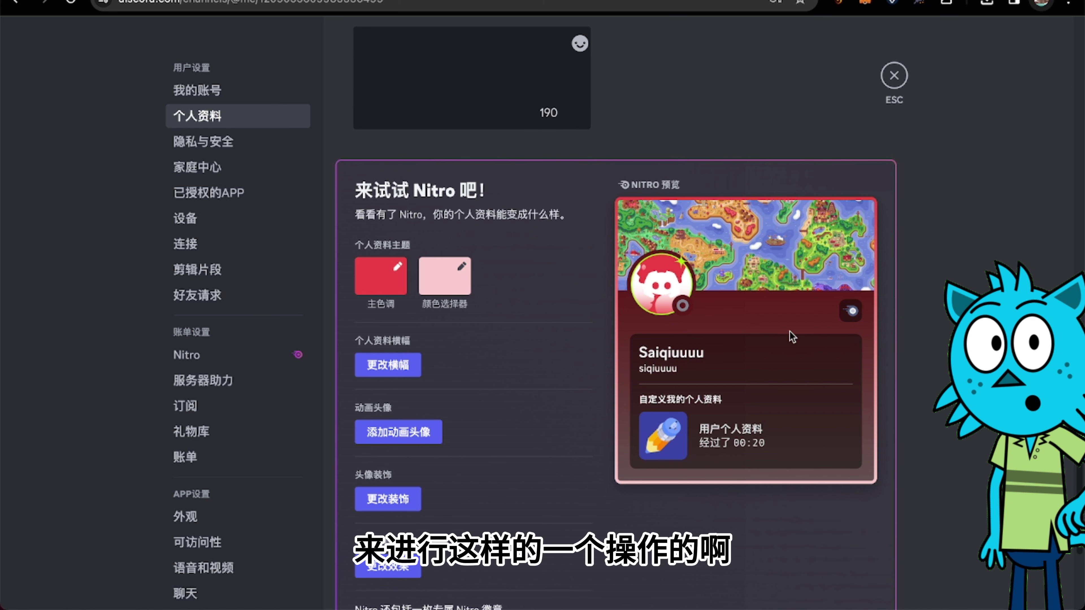
scroll(790, 333, "down", 1)
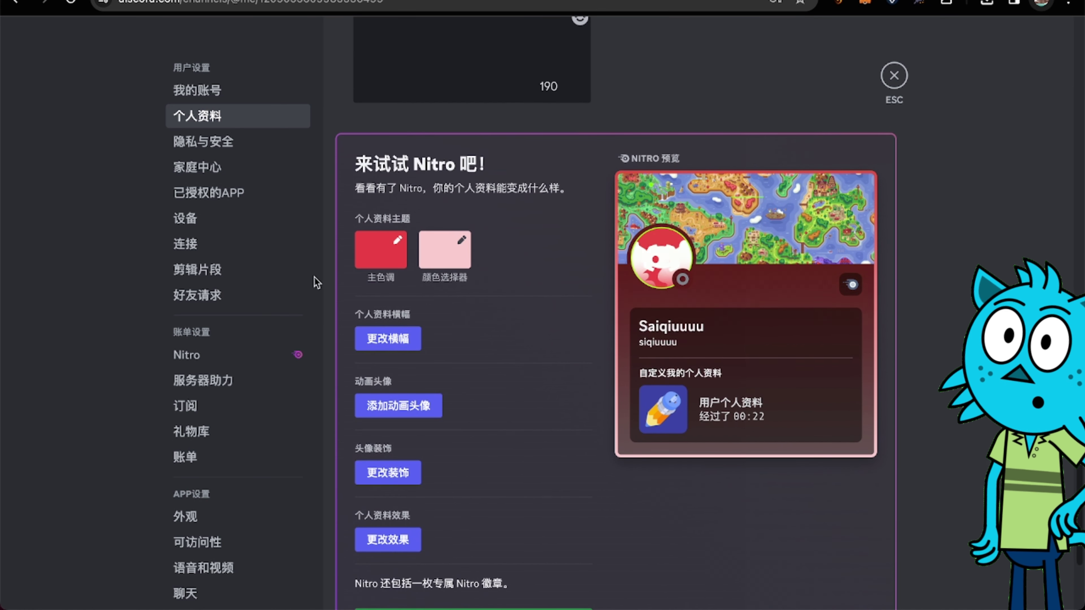
- Examine the privacy and safety (隐私与安全), Nitro and server boost (服务器助力) settings pages
left_click(244, 150)
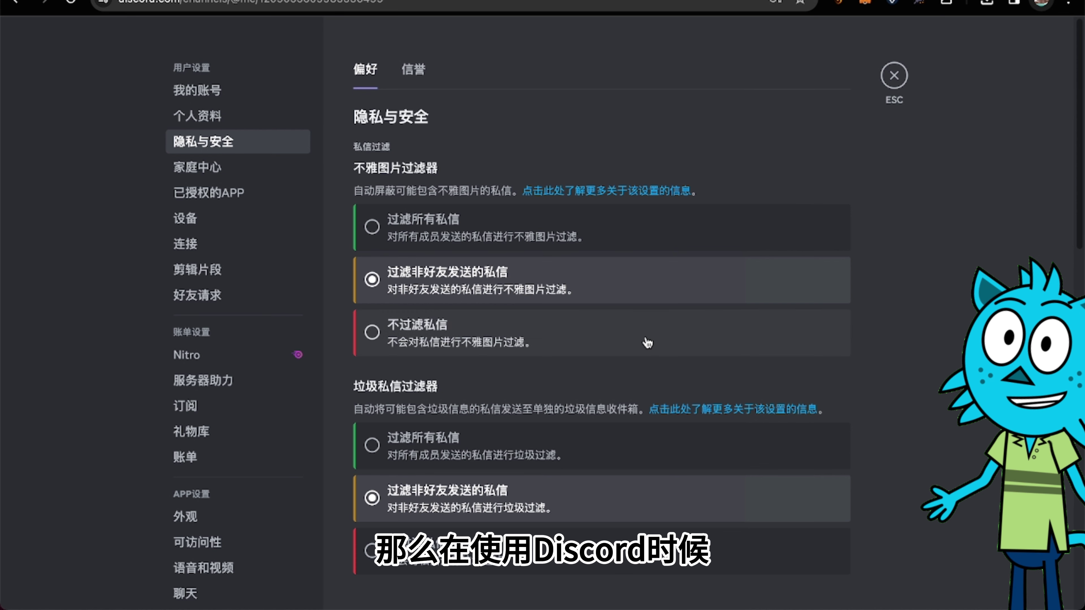
scroll(648, 342, "down", 3)
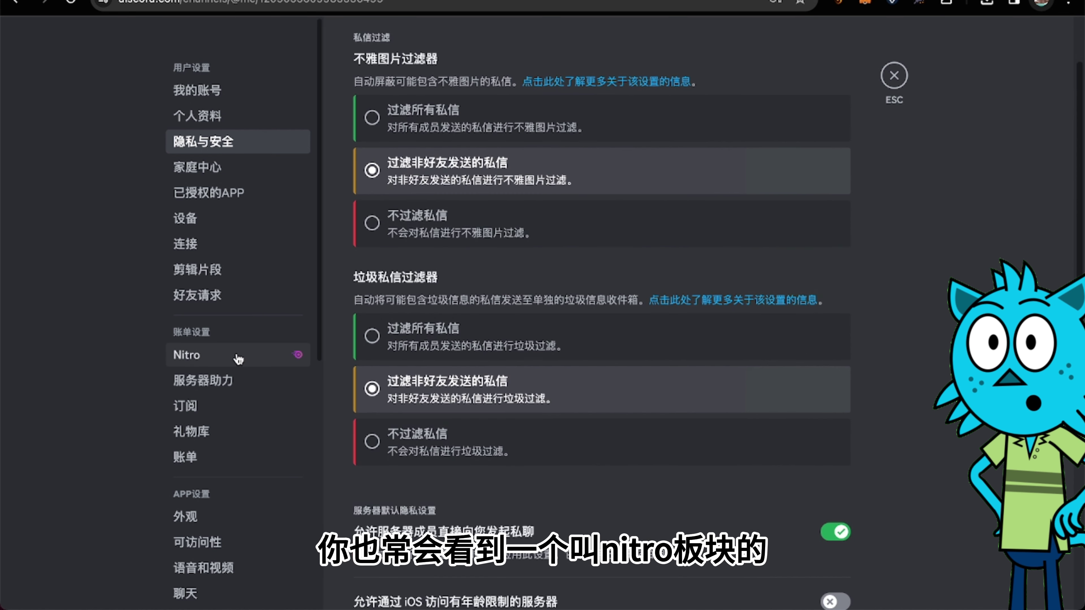
left_click(238, 360)
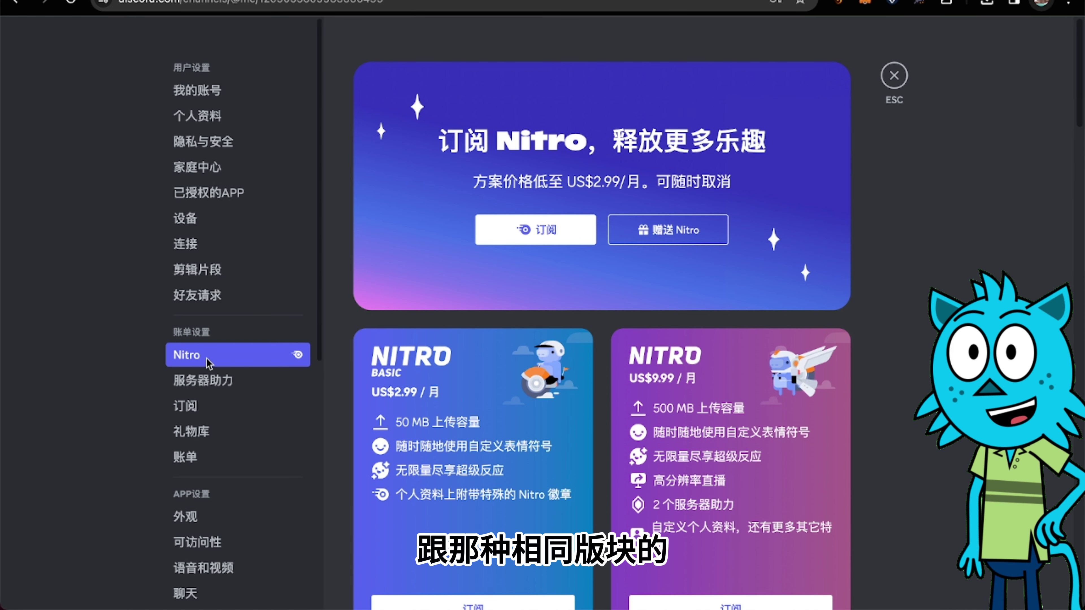
left_click(214, 383)
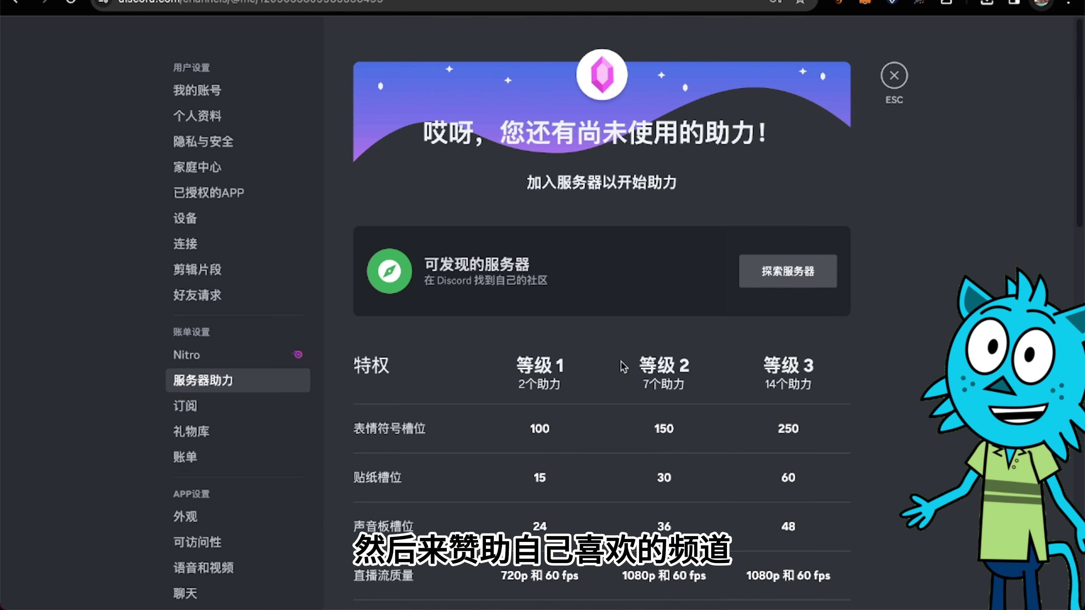
scroll(622, 366, "down", 2)
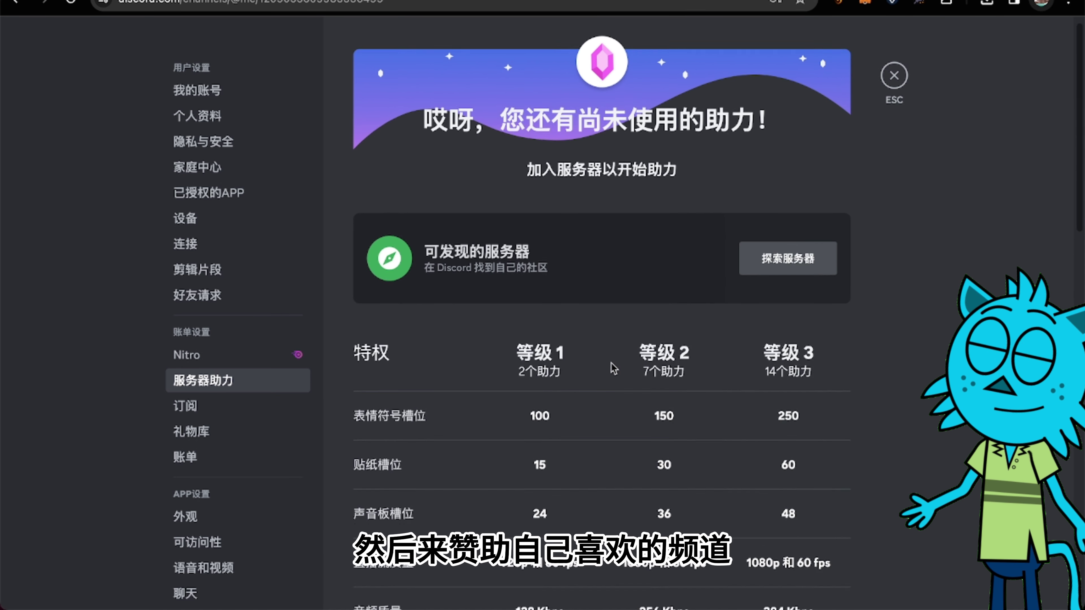
scroll(614, 369, "down", 4)
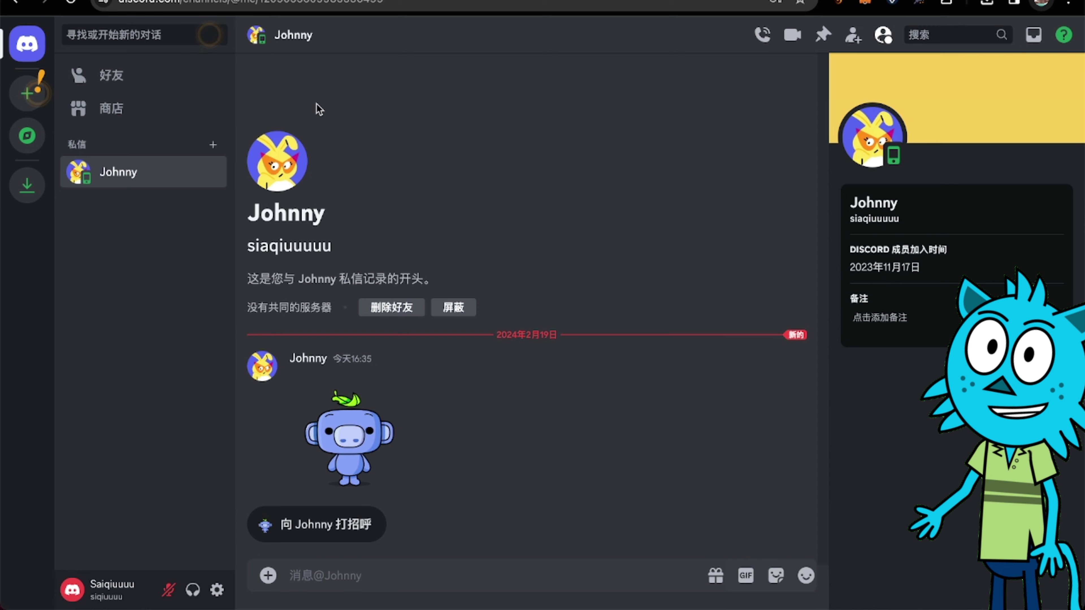
- Leave the settings, look through the templates offered for a new server, and open the form for joining a server by invite
left_click(25, 95)
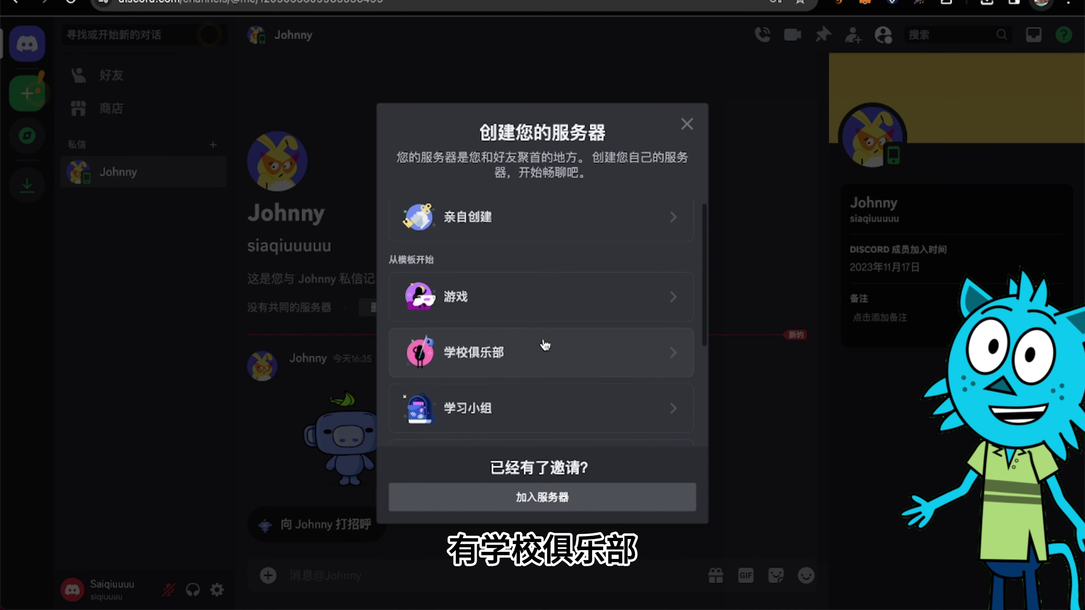
scroll(543, 347, "down", 2)
scroll(537, 352, "down", 1)
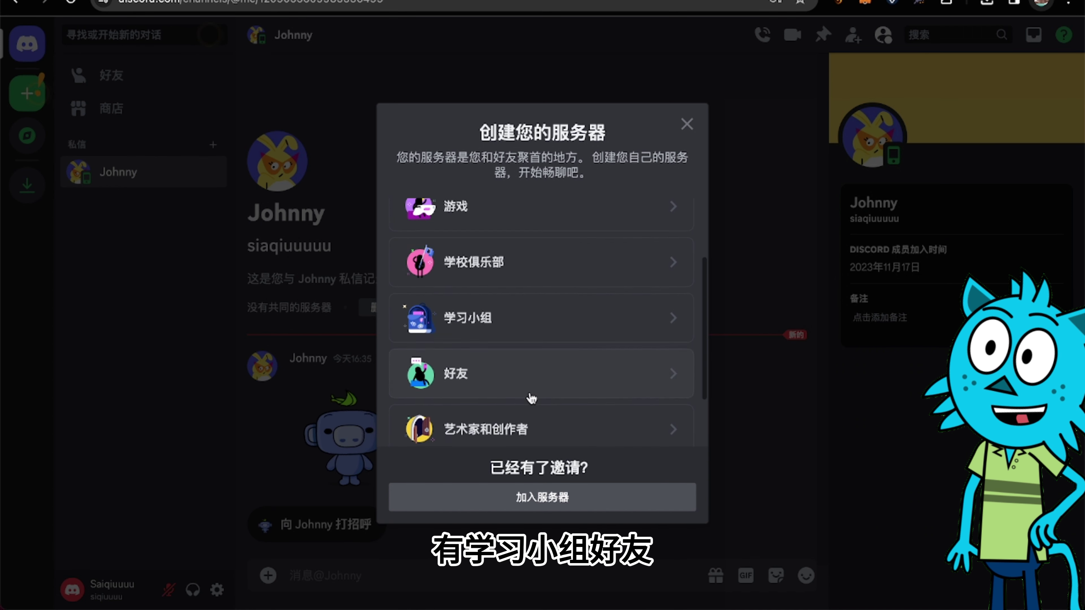
scroll(532, 398, "down", 2)
scroll(540, 385, "down", 1)
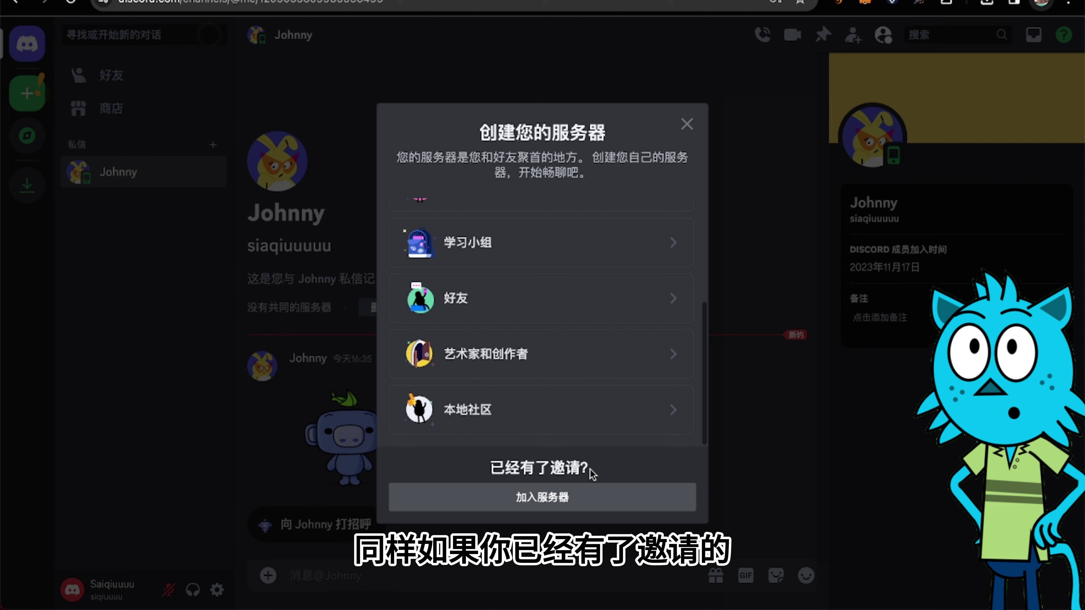
left_click(548, 509)
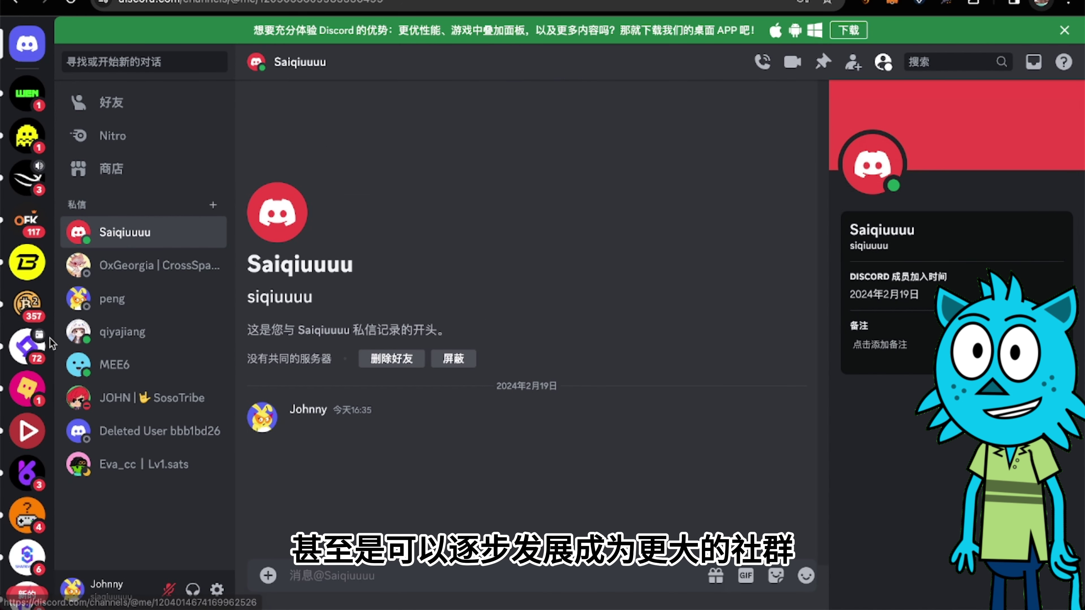
- Switch to the other account and look through the servers it has joined
scroll(42, 364, "down", 3)
scroll(43, 366, "down", 10)
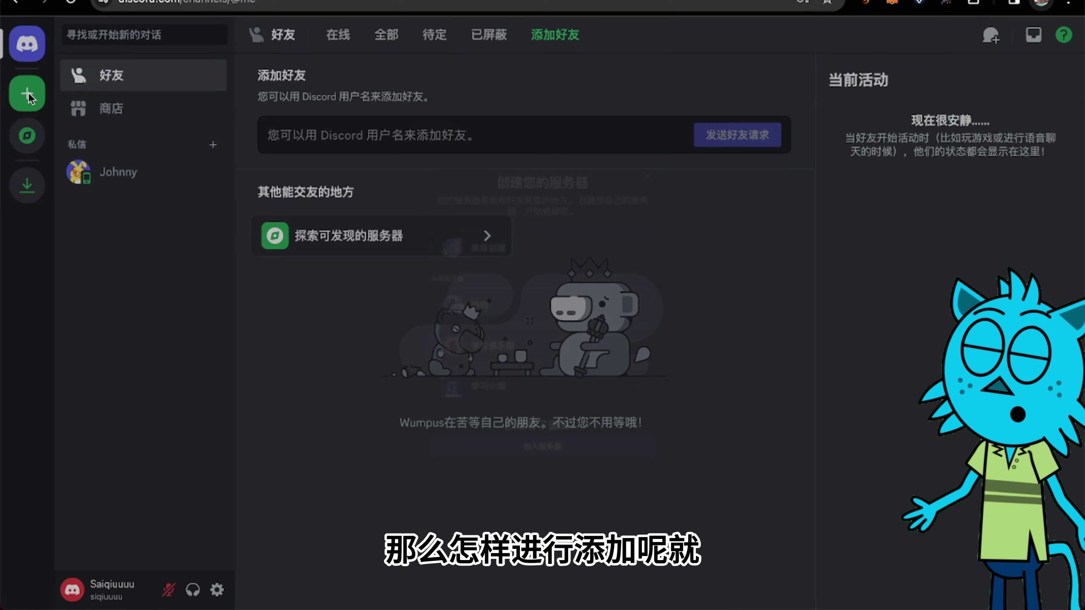
- Start adding a server in the new account, review the templates and the invite link form, and return to the template list
left_click(32, 96)
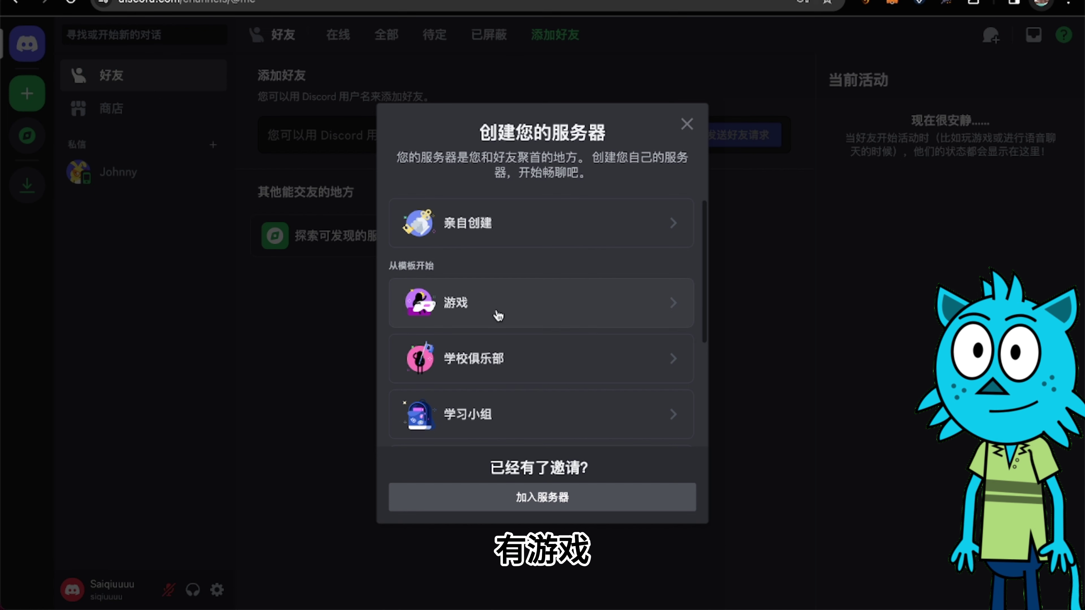
scroll(534, 384, "down", 1)
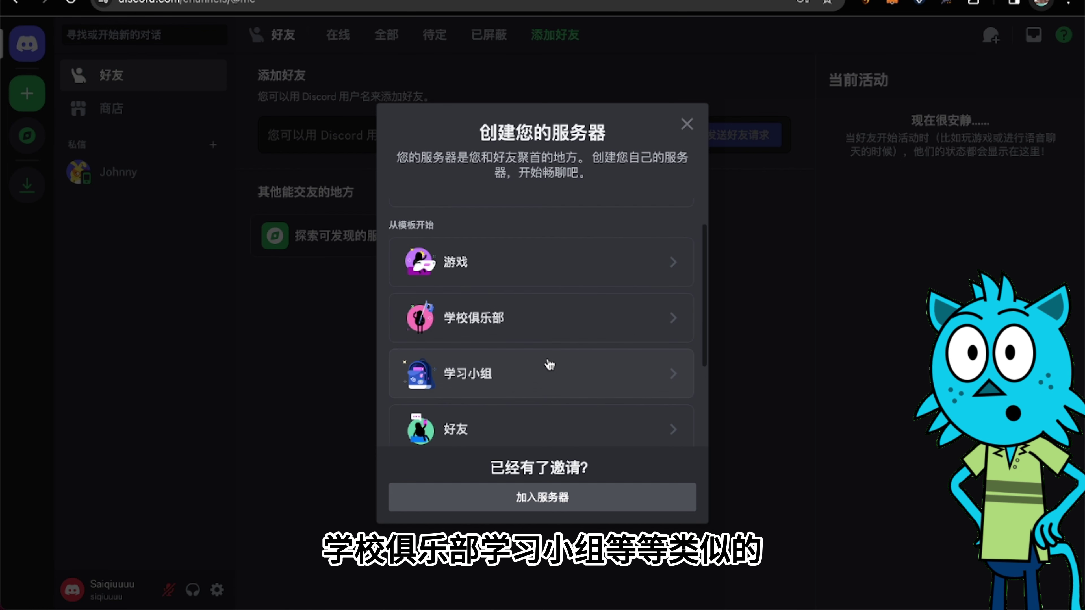
scroll(553, 369, "down", 3)
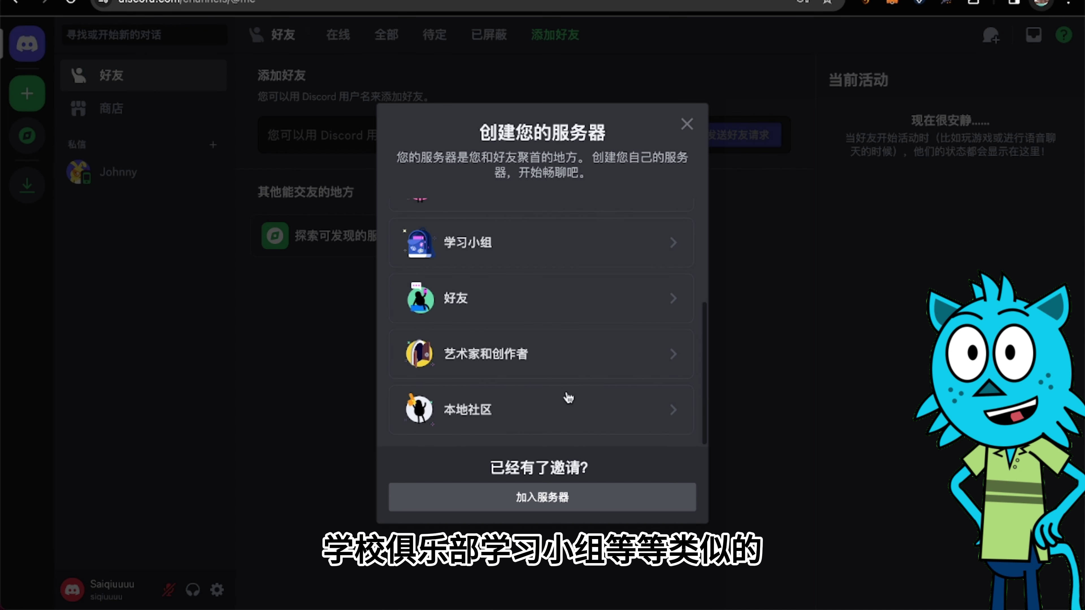
left_click(555, 509)
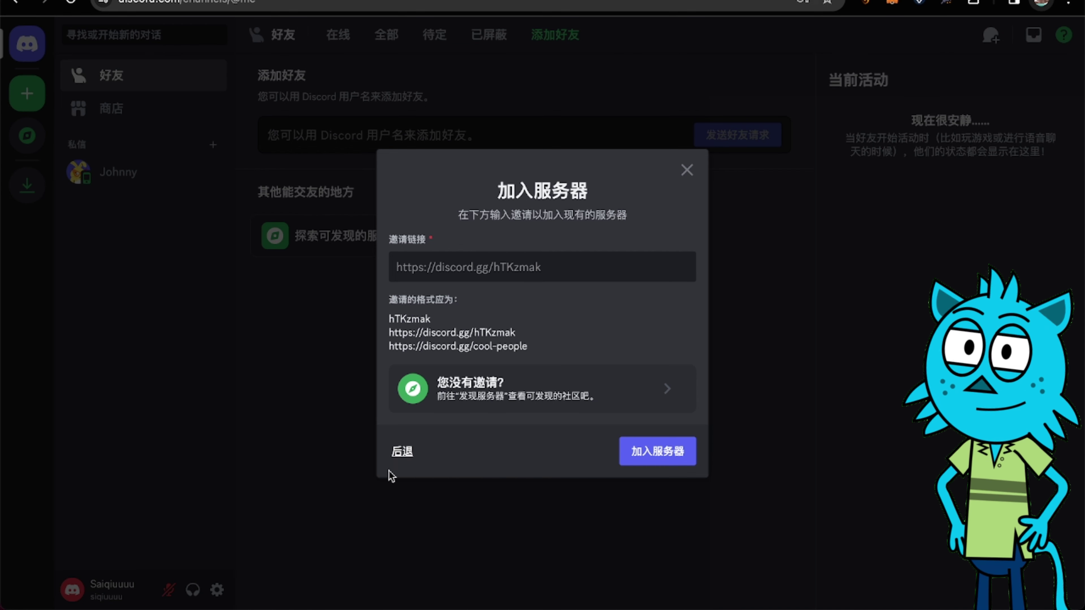
left_click(402, 452)
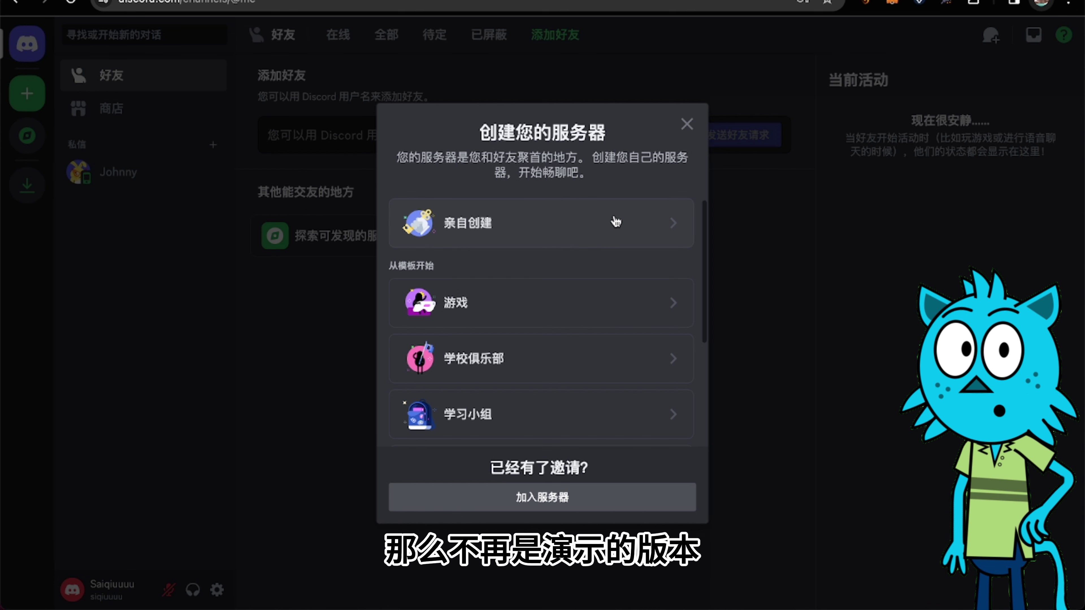
- Choose to create an own server (亲自创建) and skip the question about who the server is for
left_click(587, 206)
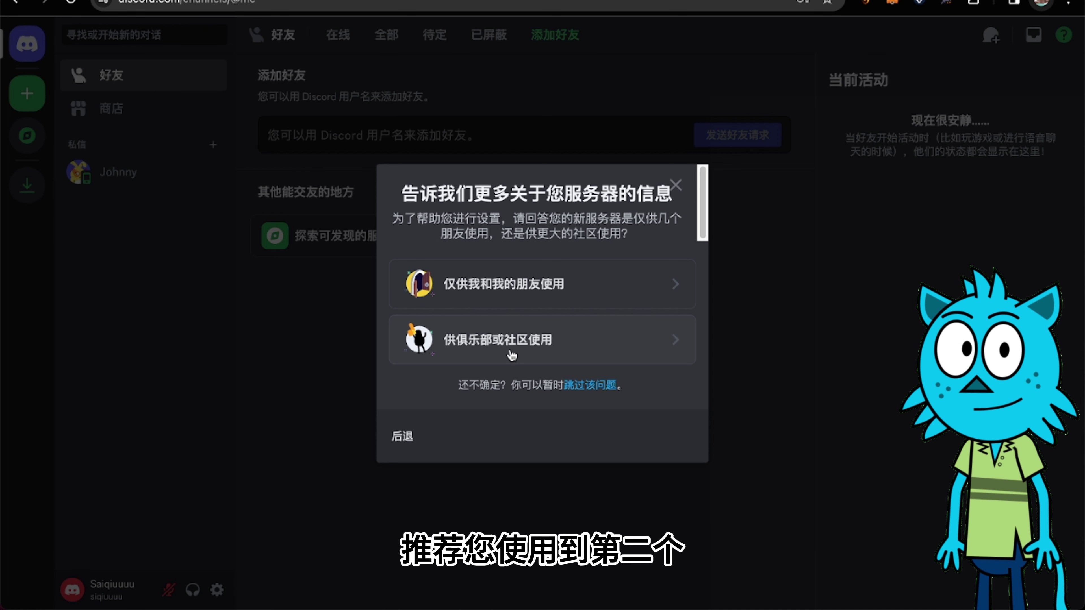
left_click(585, 387)
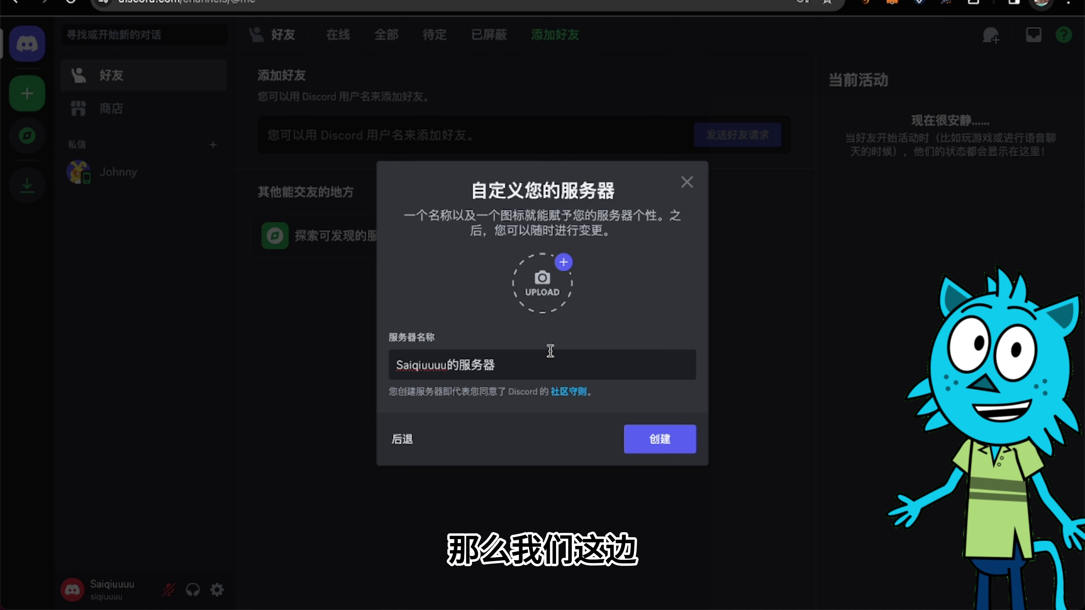
- Create the server with its suggested name, and review the overview settings of its 常规 text channel
left_click(646, 434)
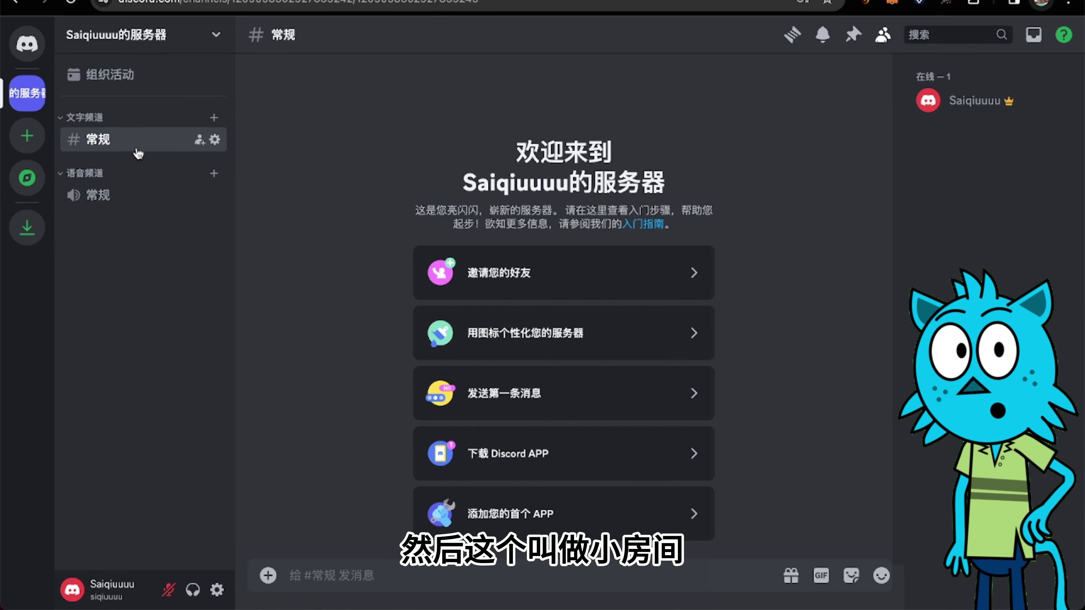
left_click(215, 140)
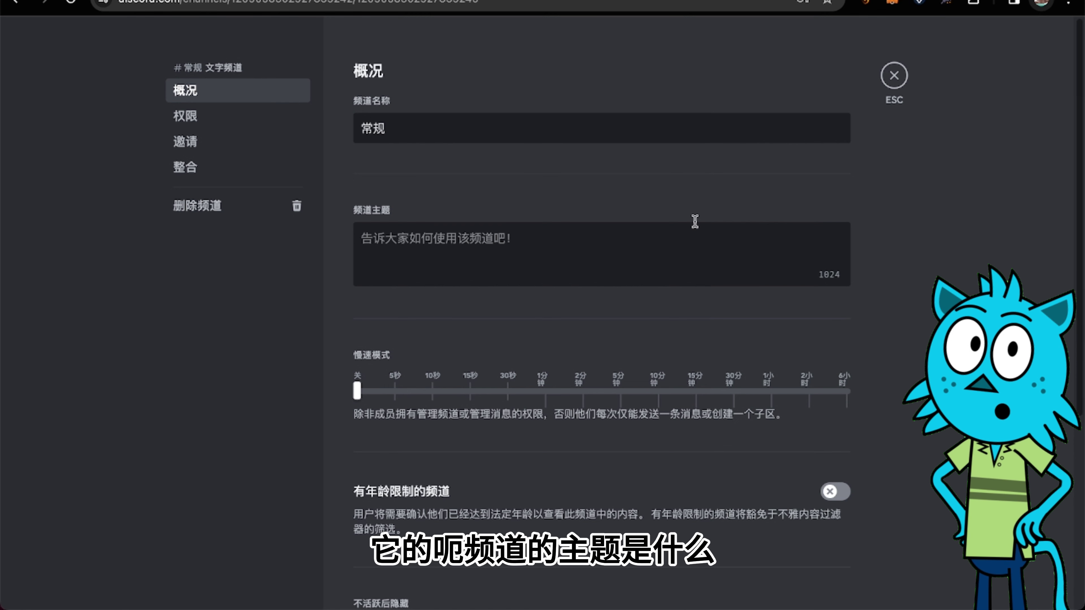
left_click(894, 76)
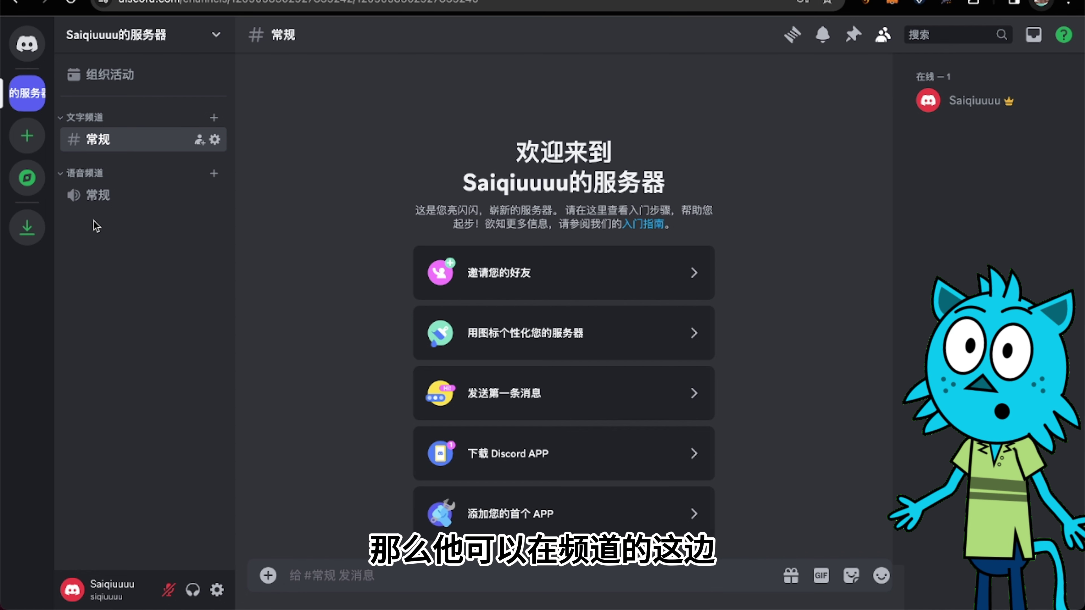
- Review the channel creation form for the 语音频道 category, and create a text channel named airdrop under 文字频道
left_click(213, 173)
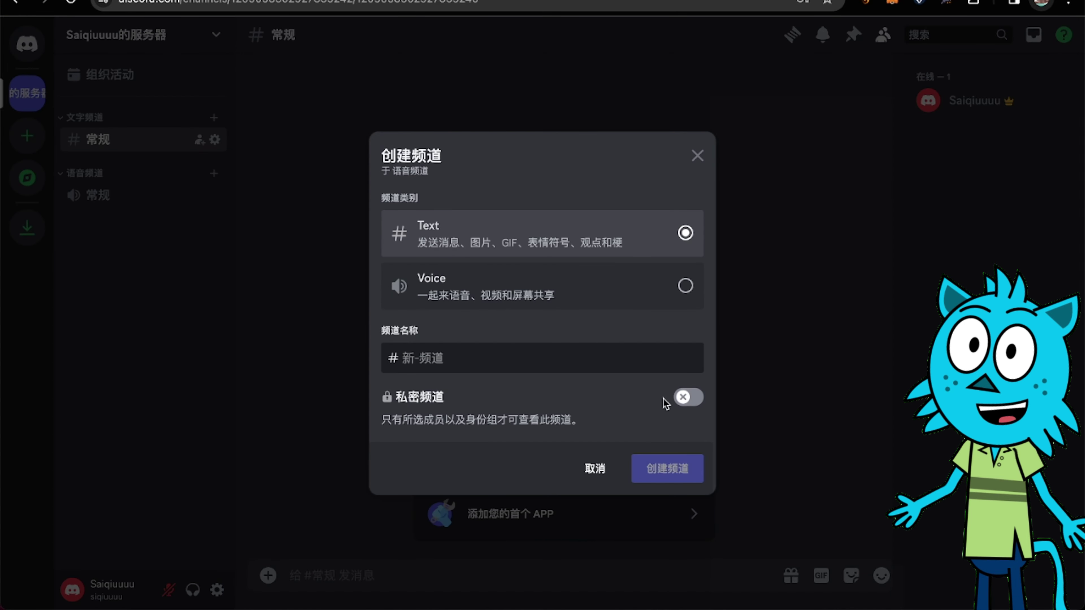
left_click(697, 157)
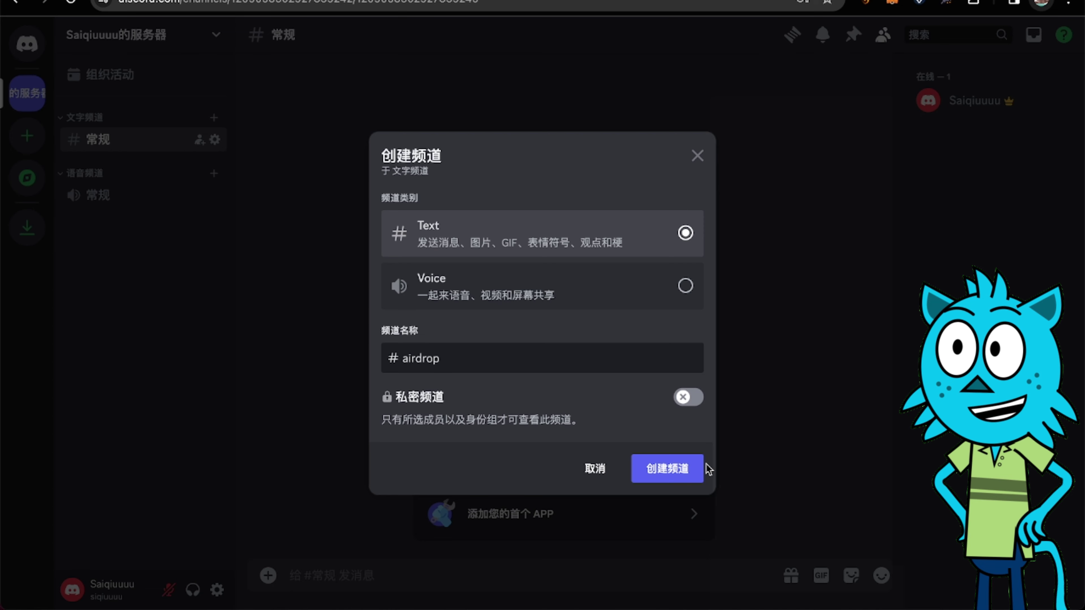
left_click(691, 468)
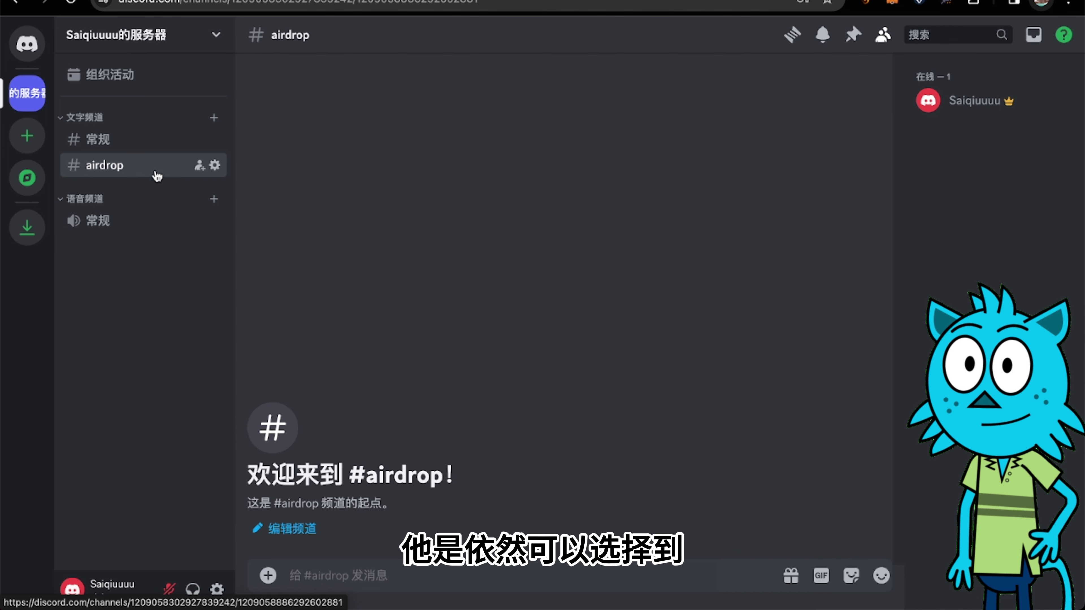
- Create a text channel named 1 outside the existing categories of the own server
right_click(133, 330)
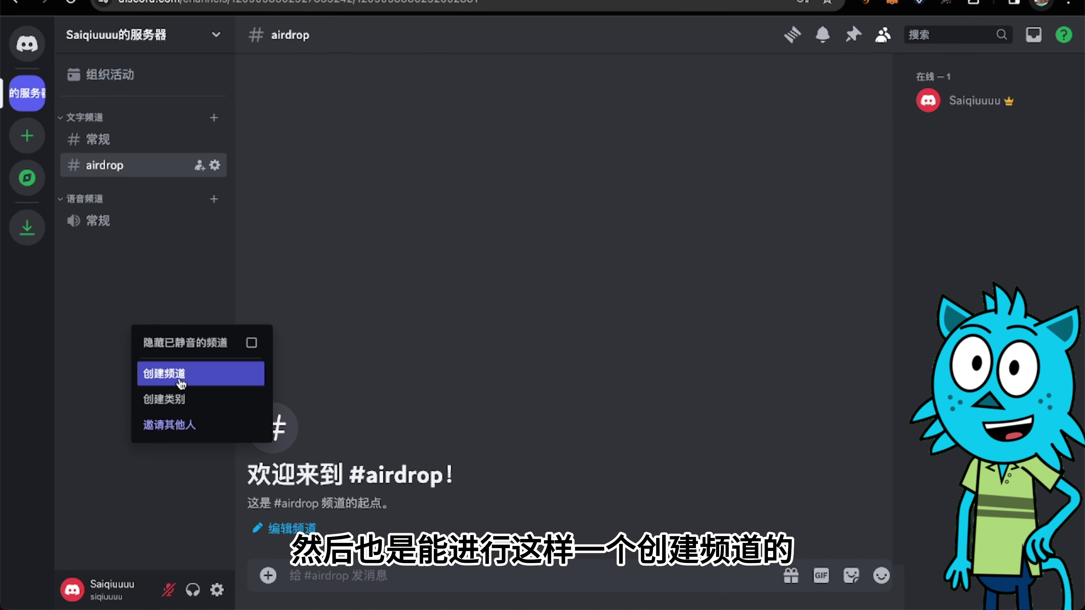
left_click(163, 305)
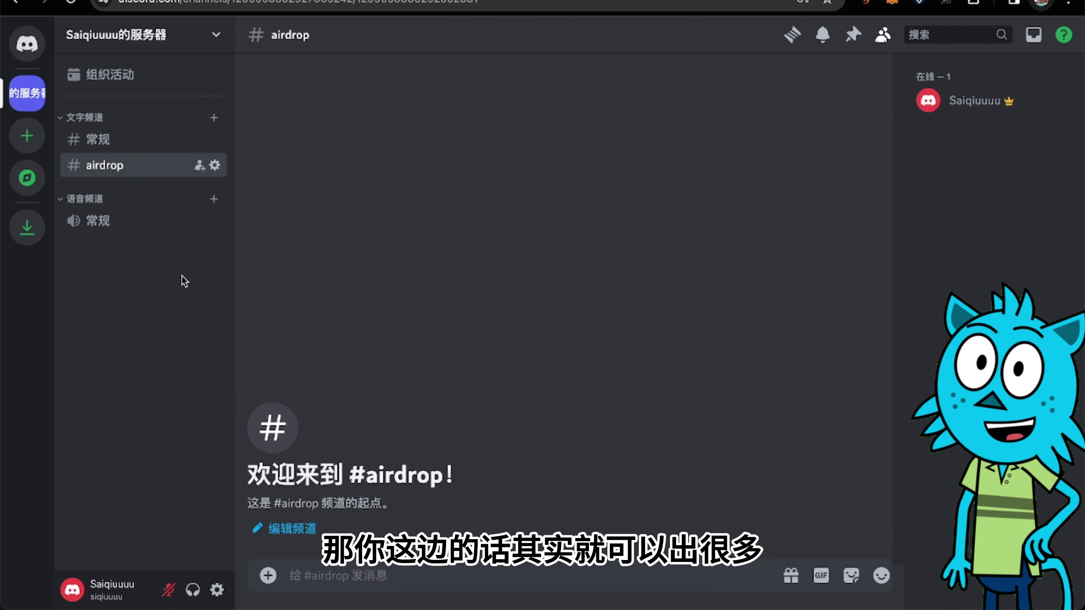
right_click(113, 306)
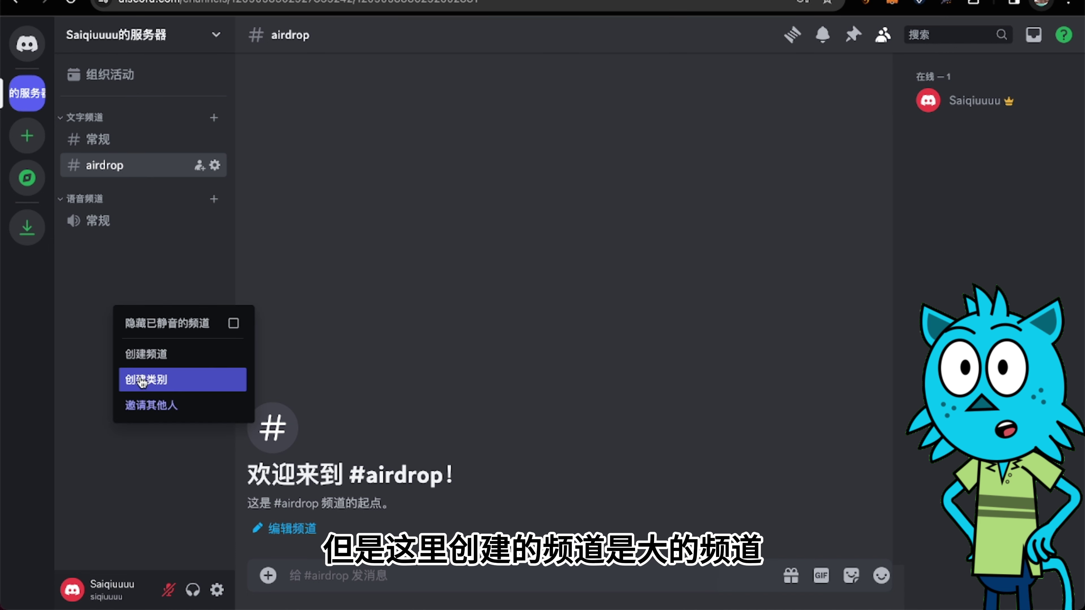
left_click(143, 354)
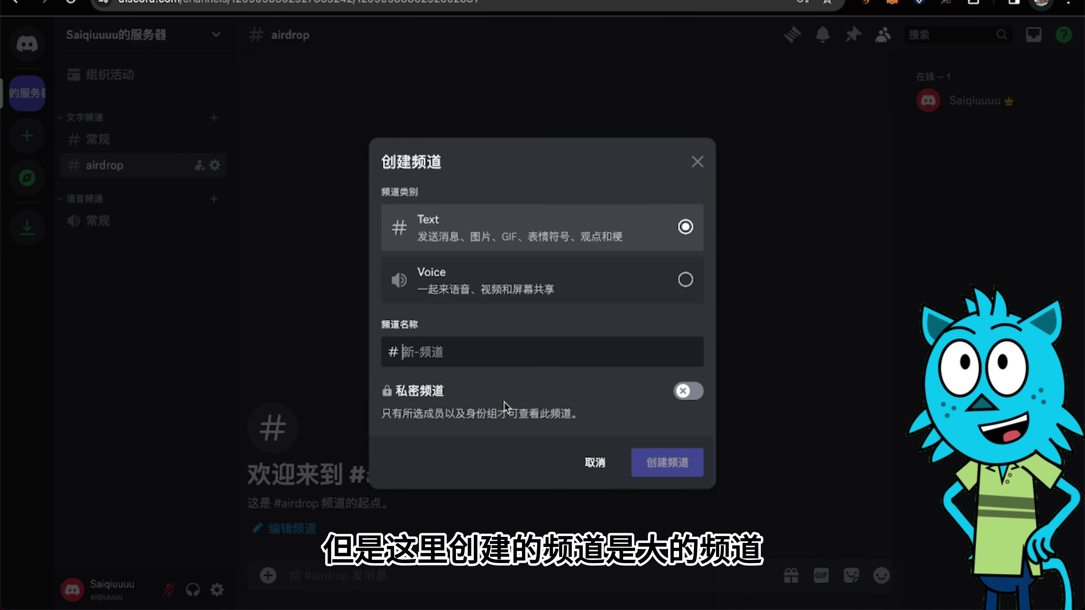
left_click(543, 352)
type("1")
left_click(667, 462)
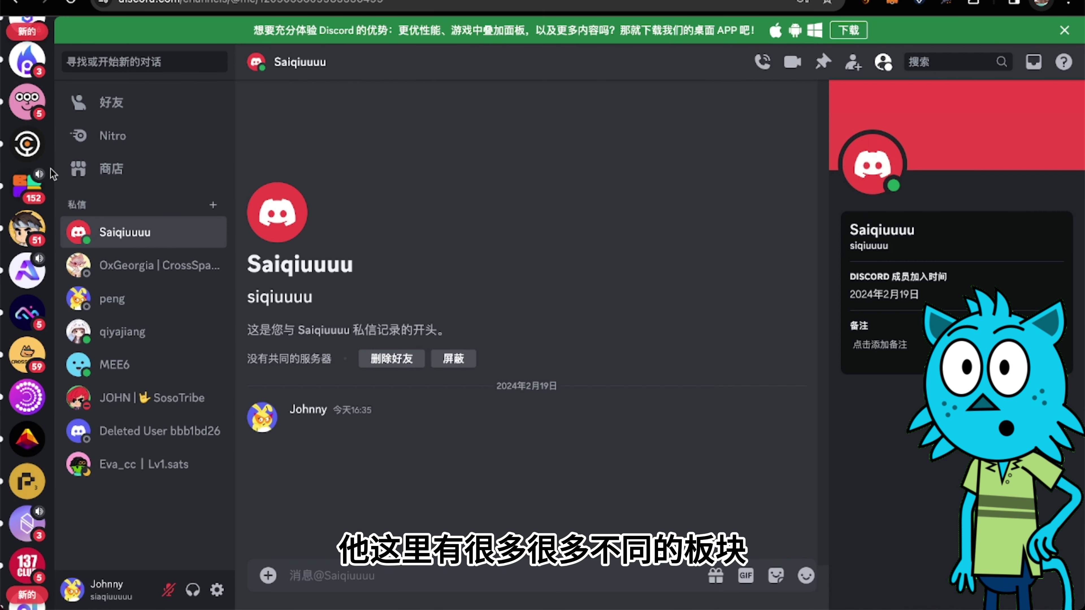
- Open the WeBump server in the other account and look through its channel list
left_click(16, 187)
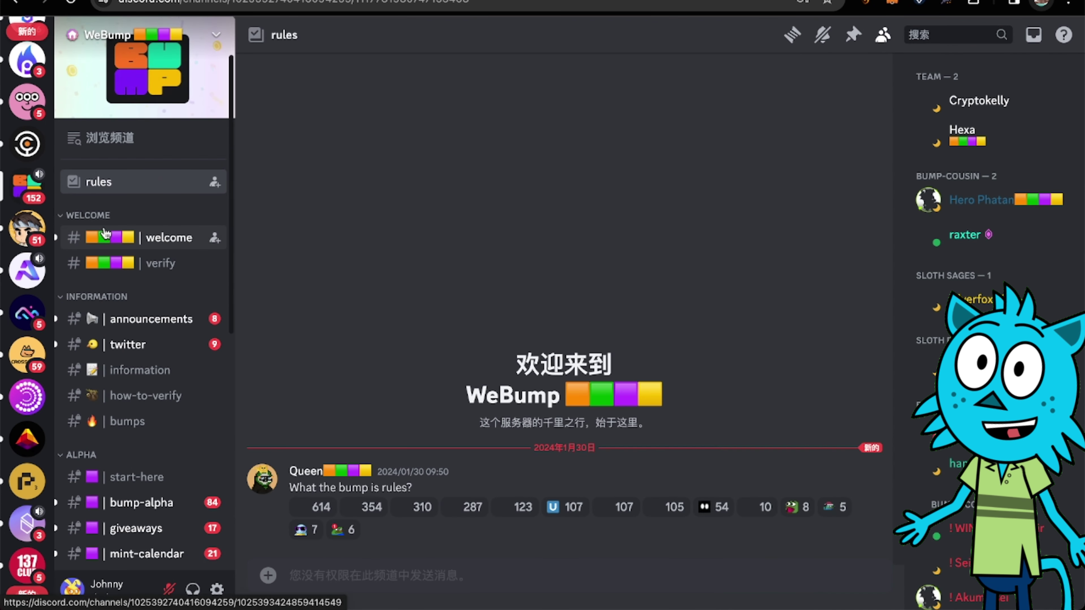
scroll(141, 384, "down", 10)
scroll(141, 341, "up", 10)
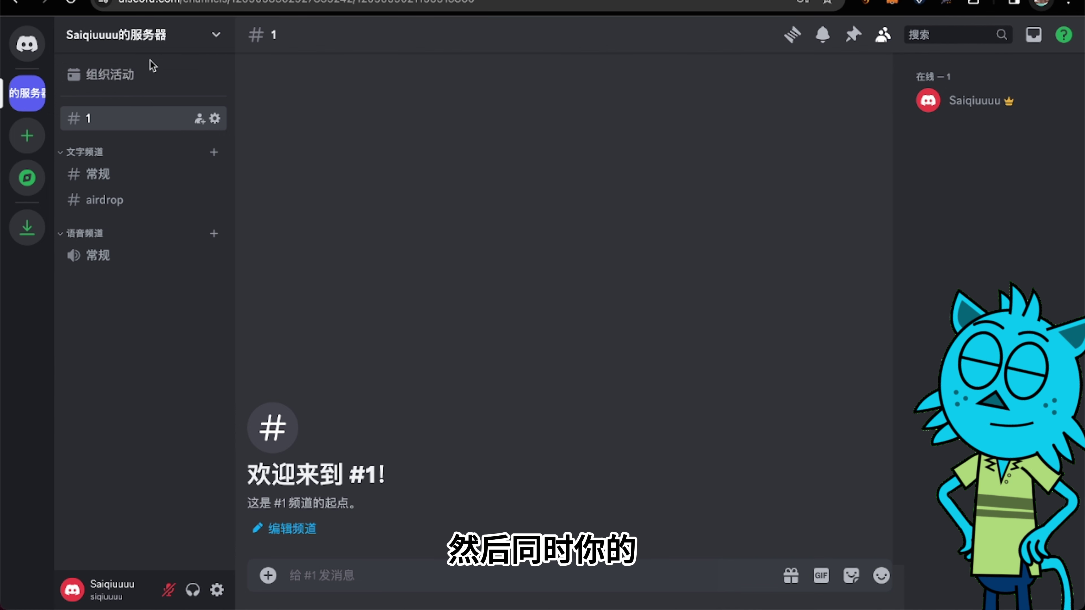
- Look at the own server's events overview (组织活动) and close it
left_click(157, 87)
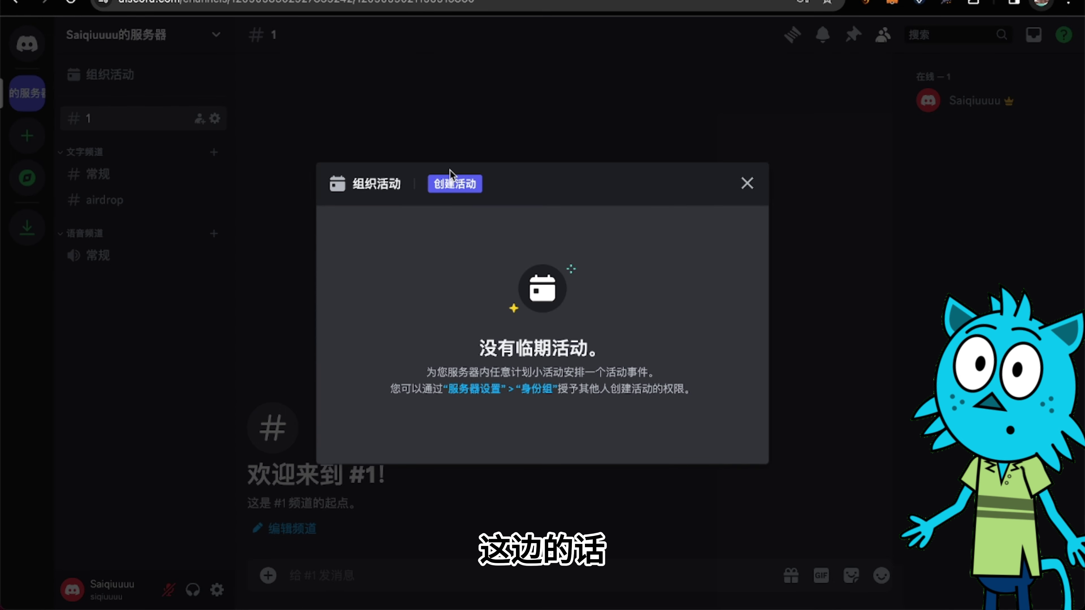
left_click(749, 185)
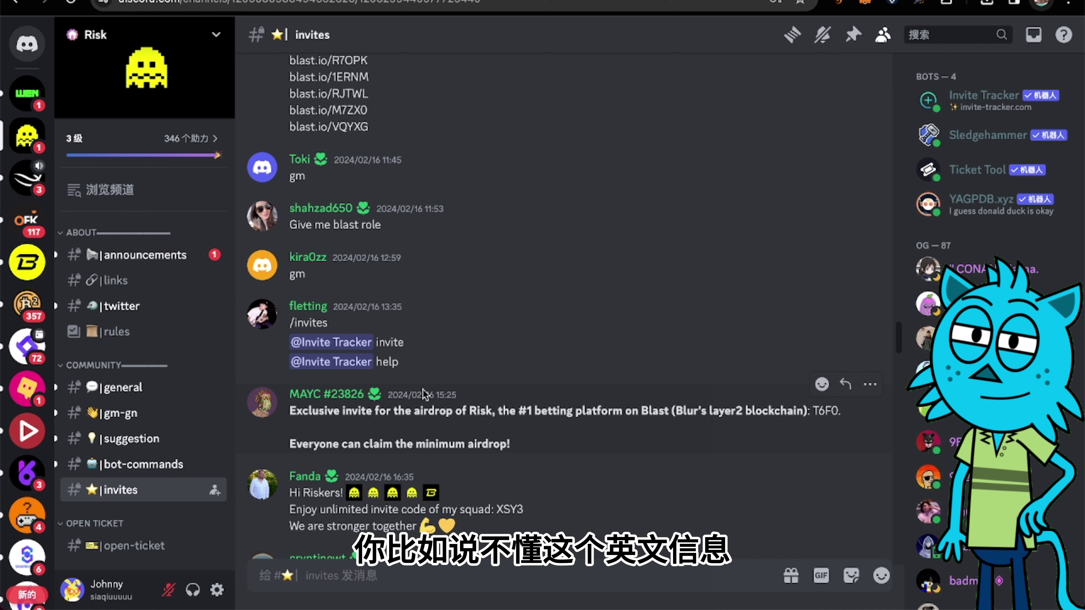
- In the Risk server's invites channel, check the options for selected text and for a single message for a translation feature
left_click_drag(361, 410, 653, 409)
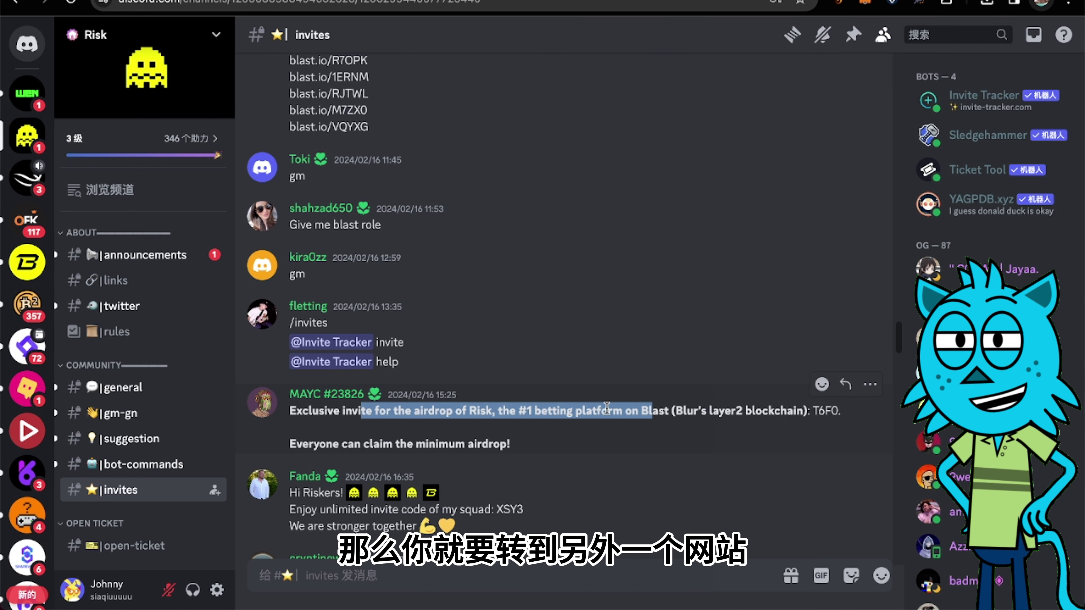
right_click(606, 407)
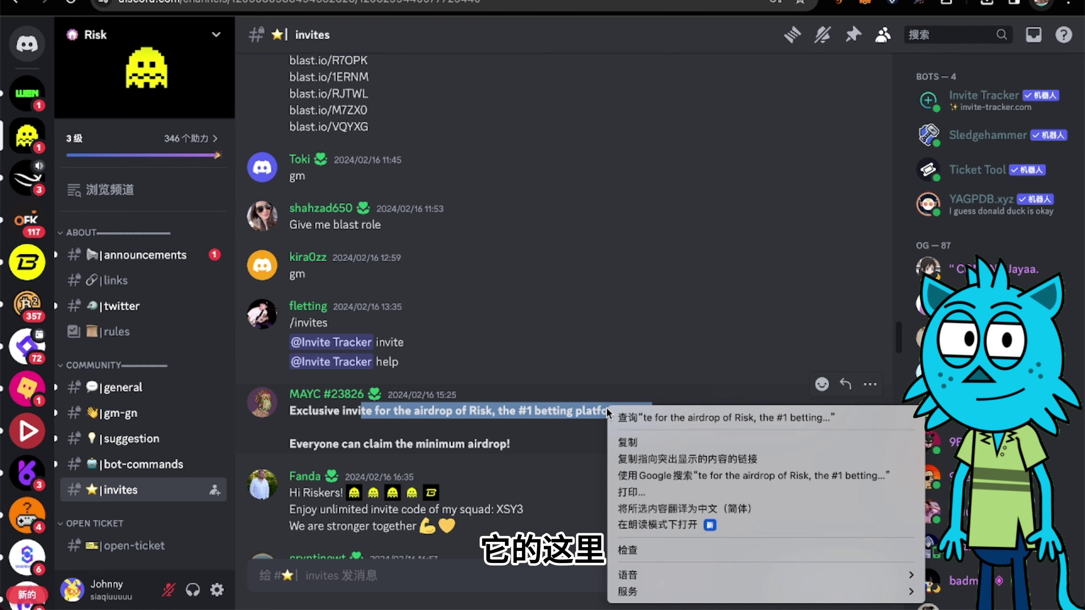
right_click(587, 412)
right_click(567, 412)
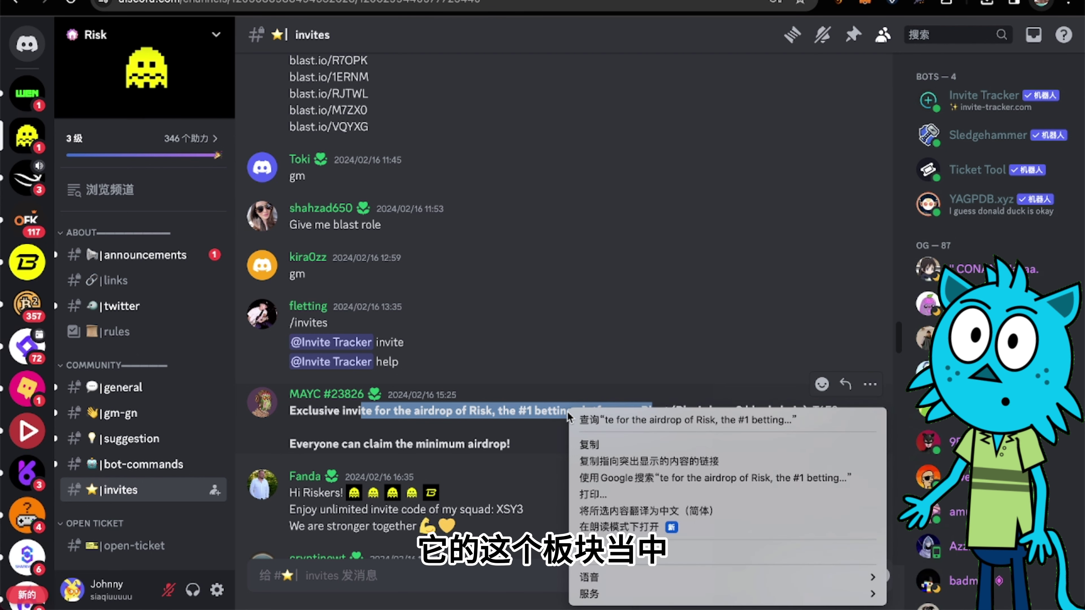
left_click(530, 440)
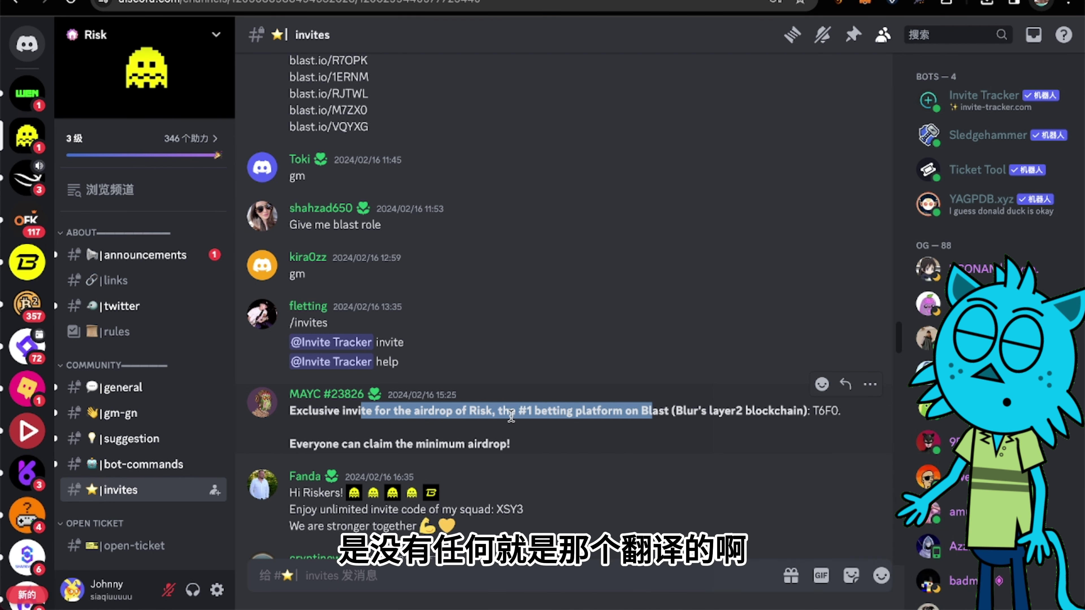
left_click(440, 424)
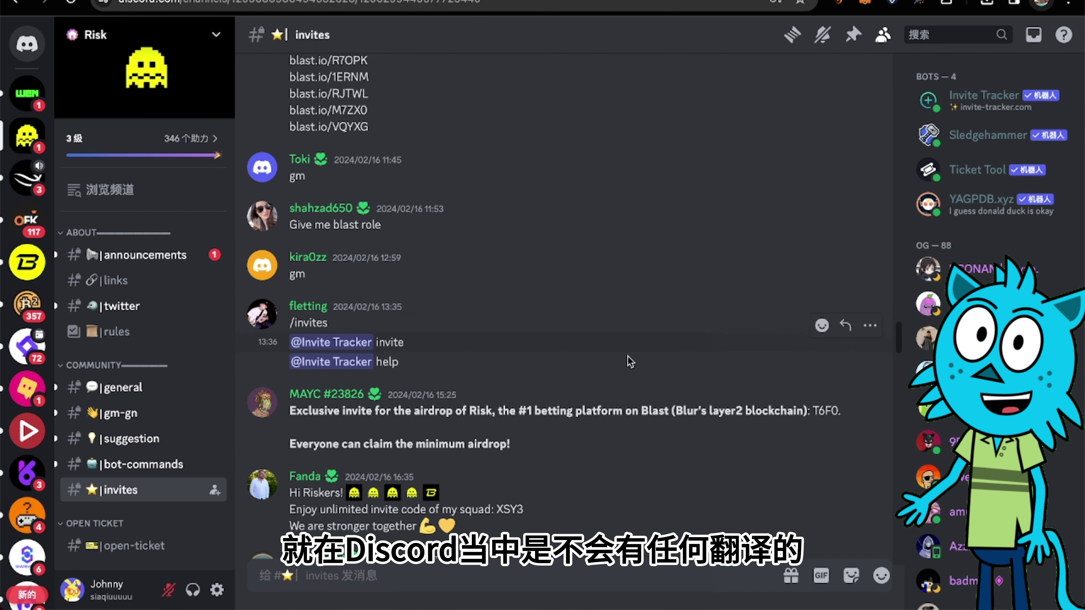
right_click(337, 222)
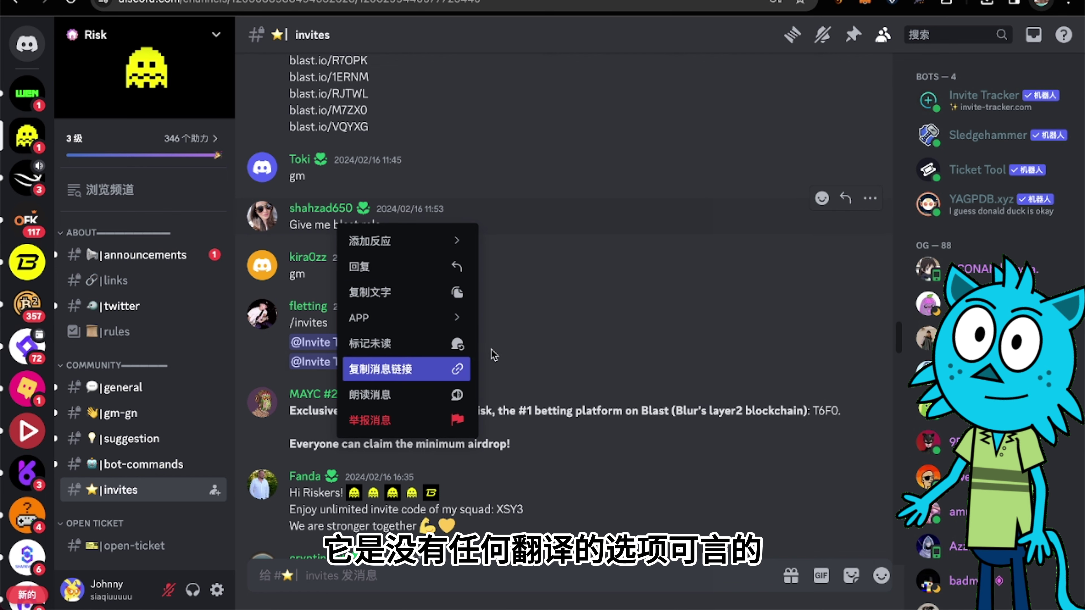
left_click(591, 248)
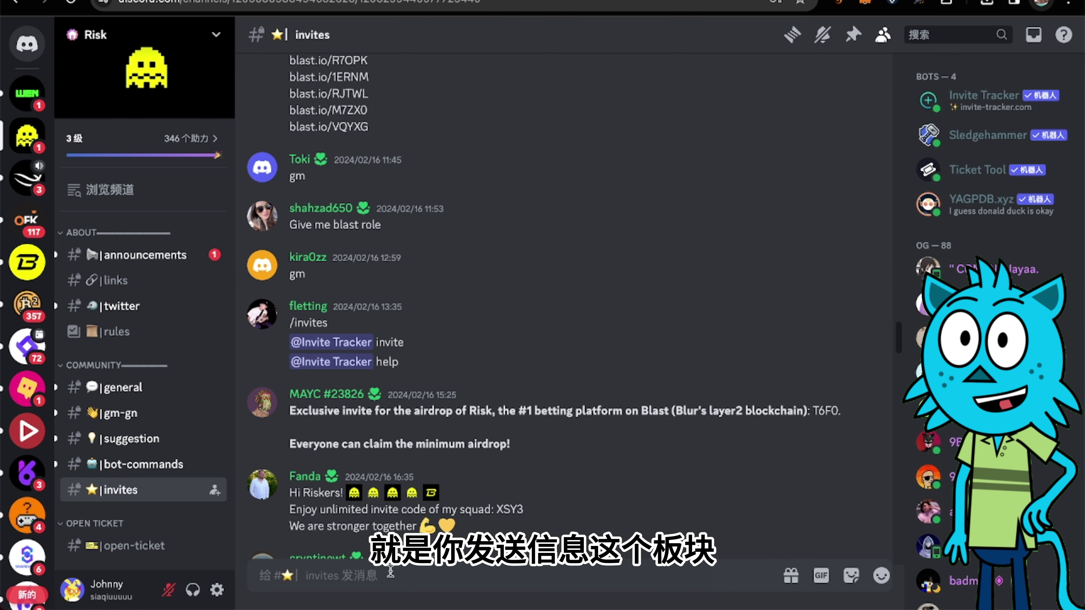
- Enter 呼呼 as a draft message in the invites channel and discard it
type("呼呼")
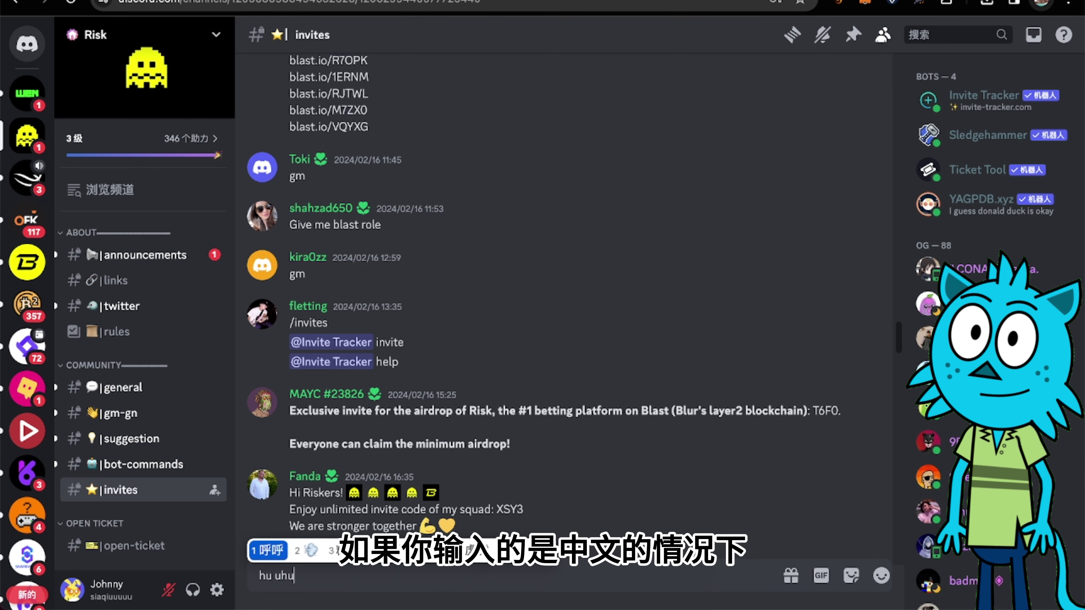
key("BackSpace")
key("BackSpace")
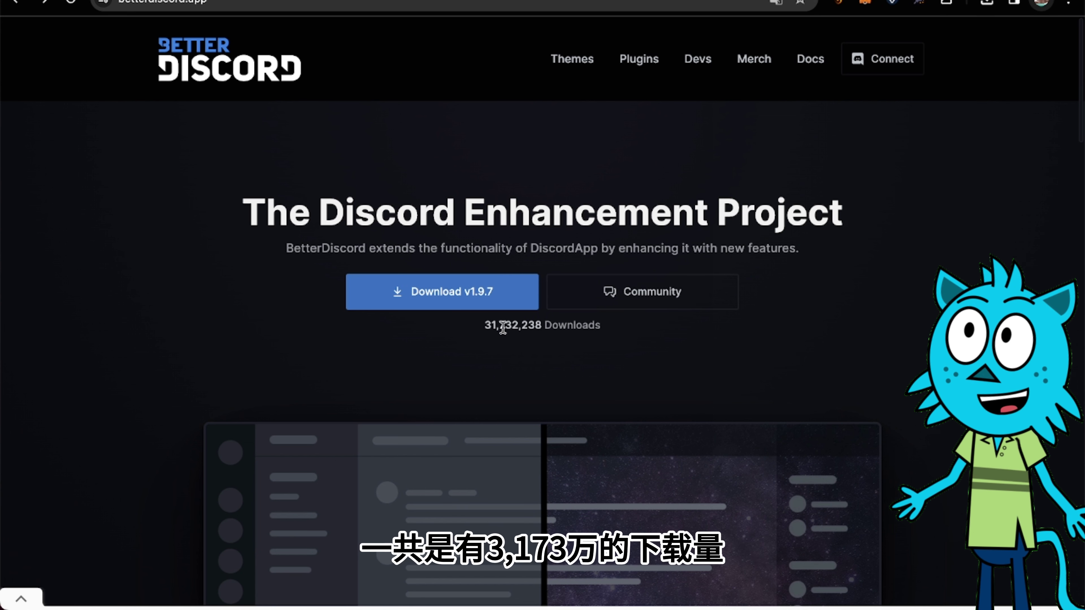
left_click_drag(502, 327, 515, 328)
left_click(515, 326)
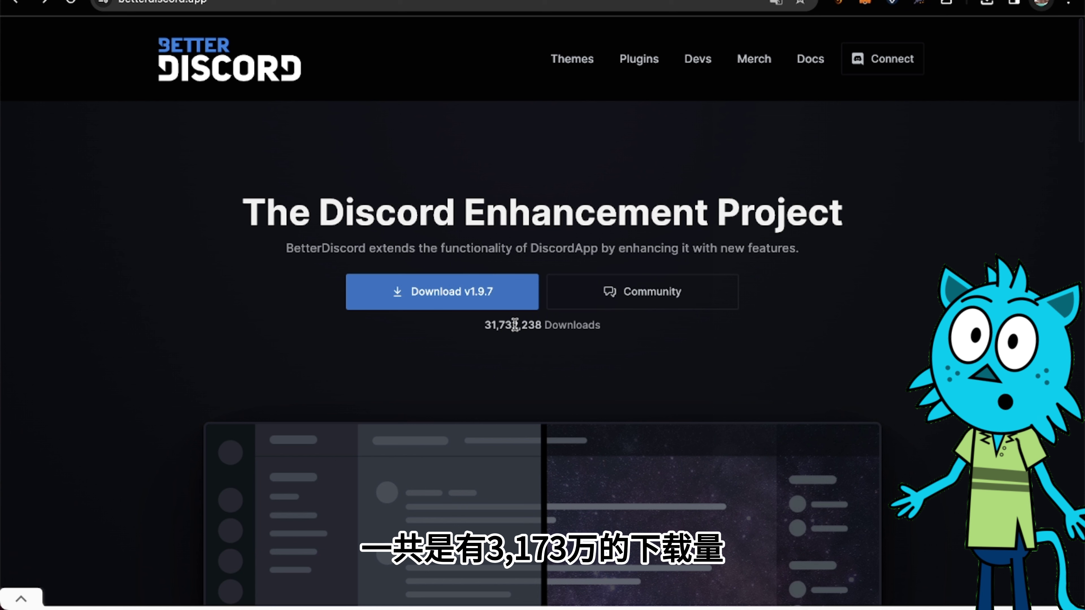
left_click_drag(515, 326, 596, 333)
left_click(596, 333)
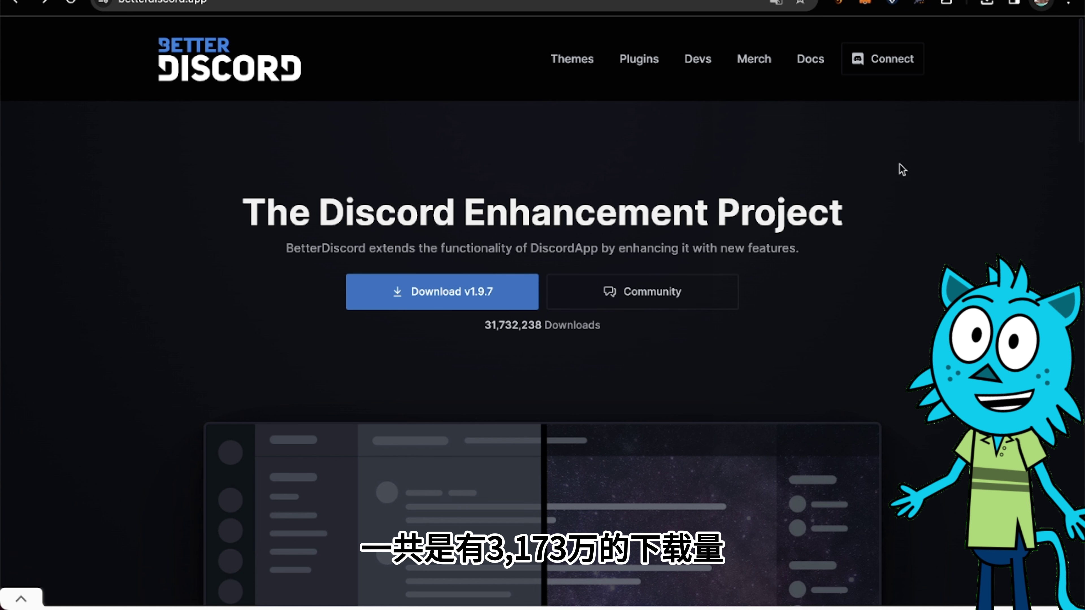
- Check the browser's recent downloads, and unpack BetterDiscord-Mac.zip in the Finder's 下载 folder
left_click(987, 3)
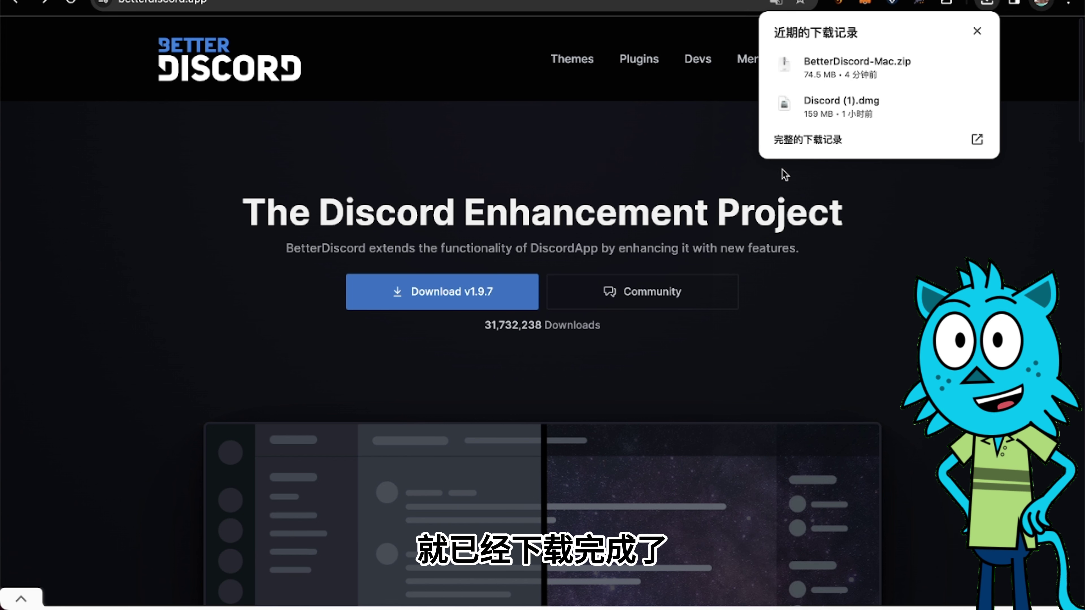
left_click(977, 33)
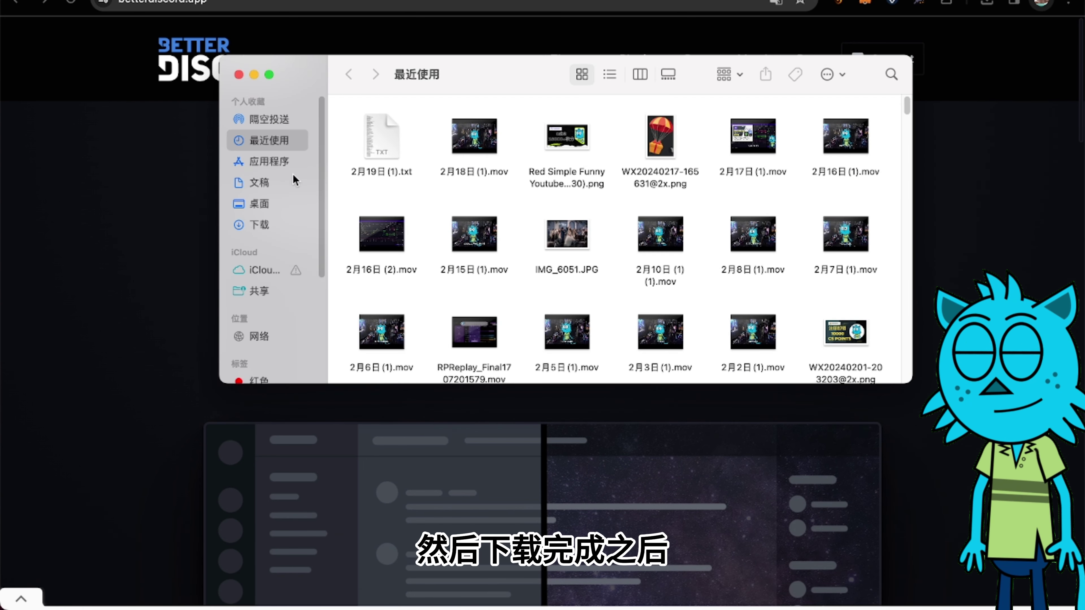
left_click(259, 224)
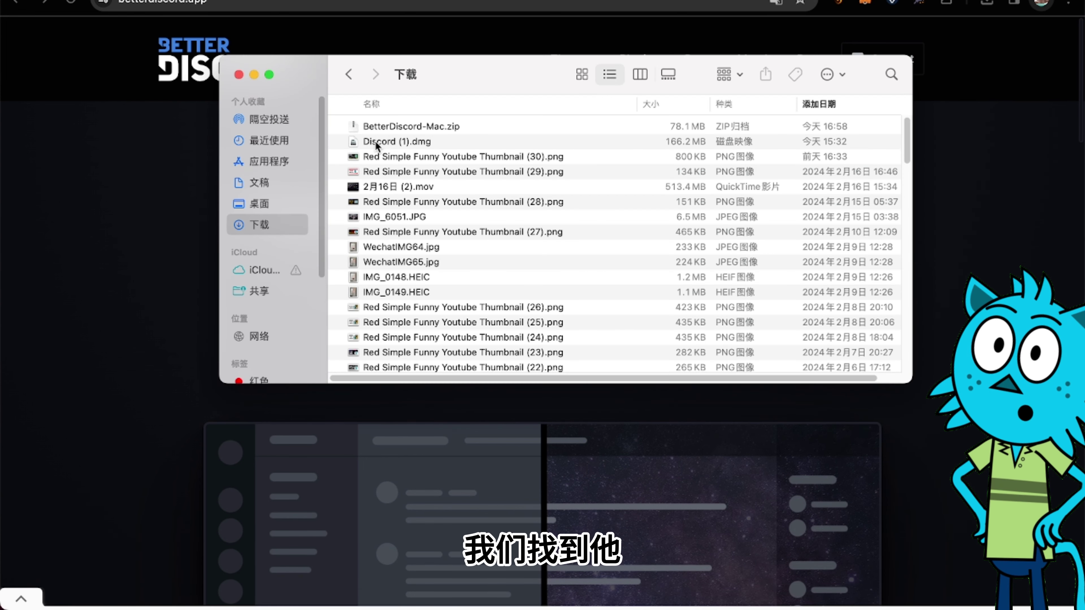
left_click(405, 126)
double_click(406, 127)
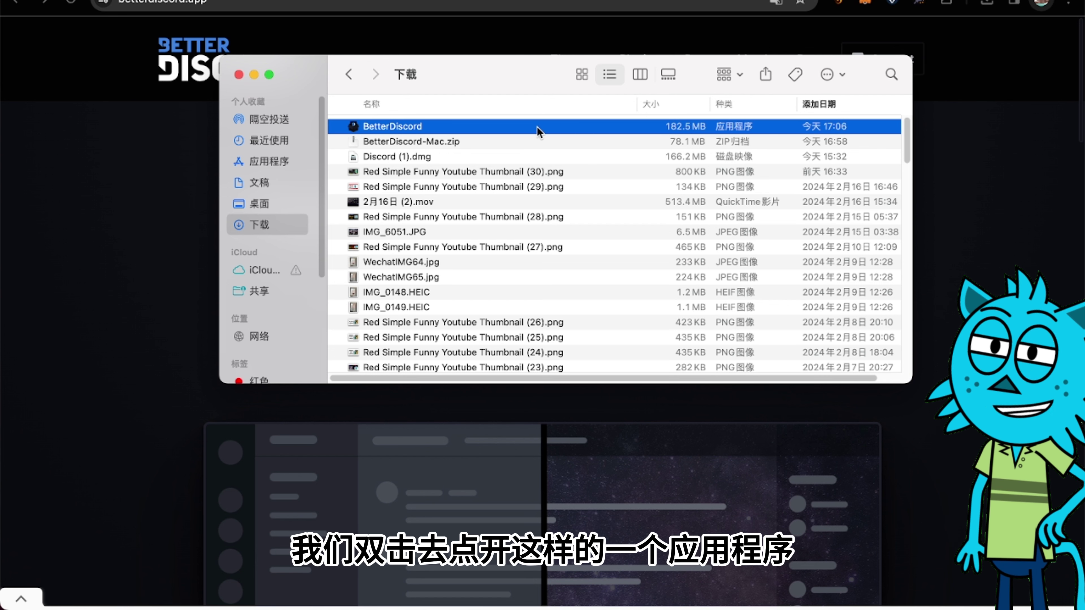
- Try to launch the extracted BetterDiscord application and cancel the security dialog
double_click(449, 130)
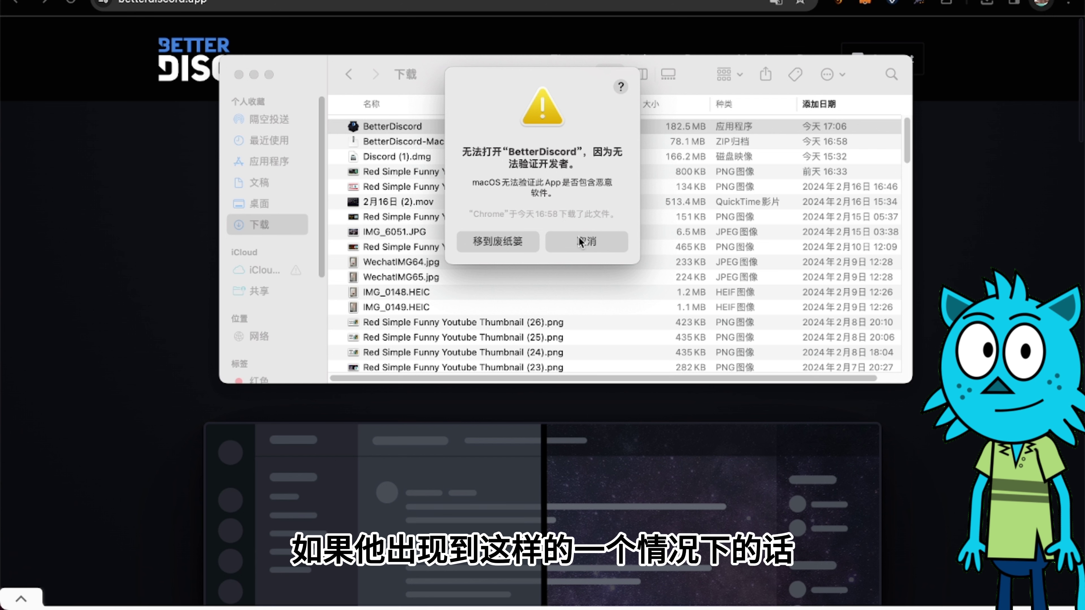
left_click(592, 246)
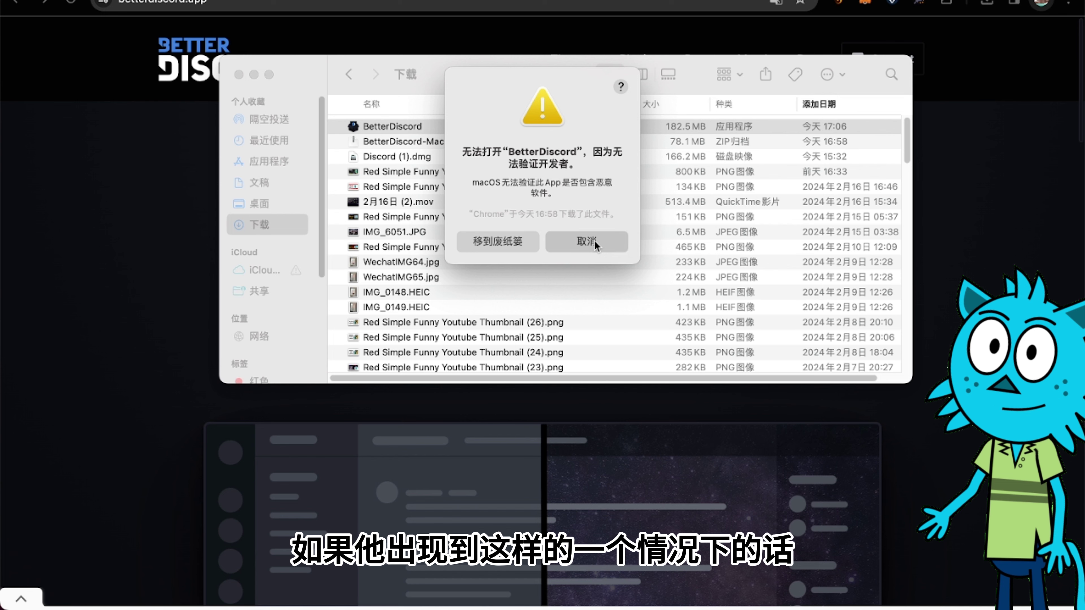
- In System Settings' 隐私与安全性, allow the blocked BetterDiscord application to open anyway, confirm opening it, and quit the settings
mouse_move(635, 589)
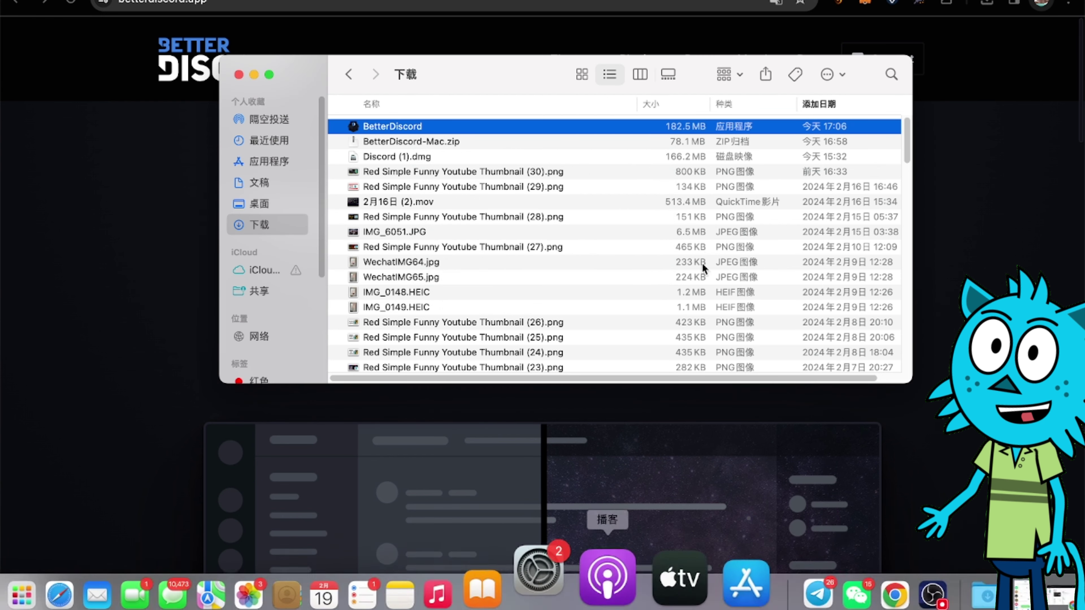
left_click(536, 572)
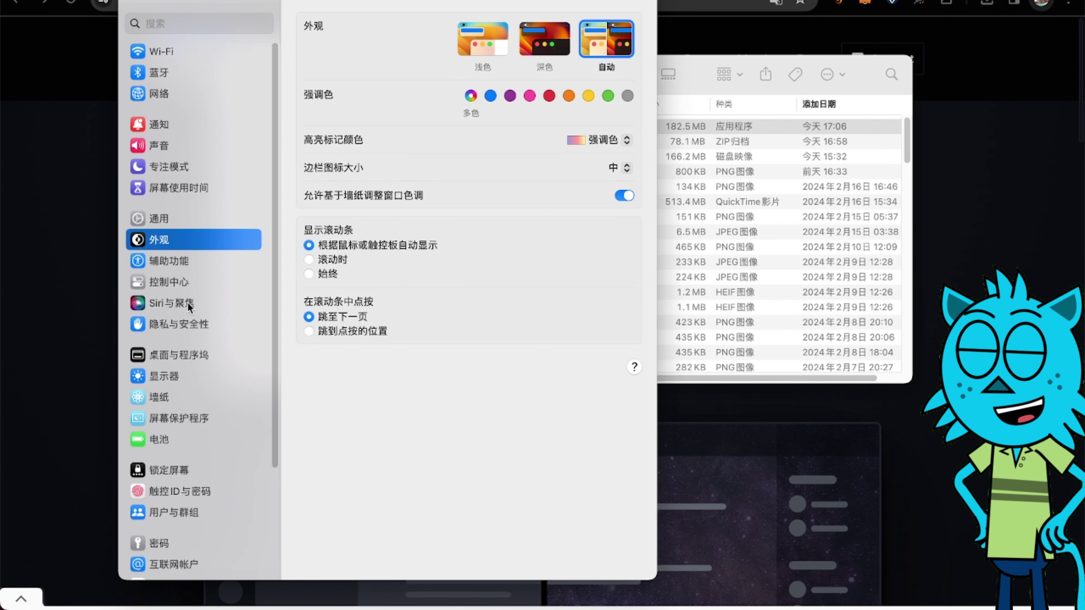
scroll(196, 342, "up", 2)
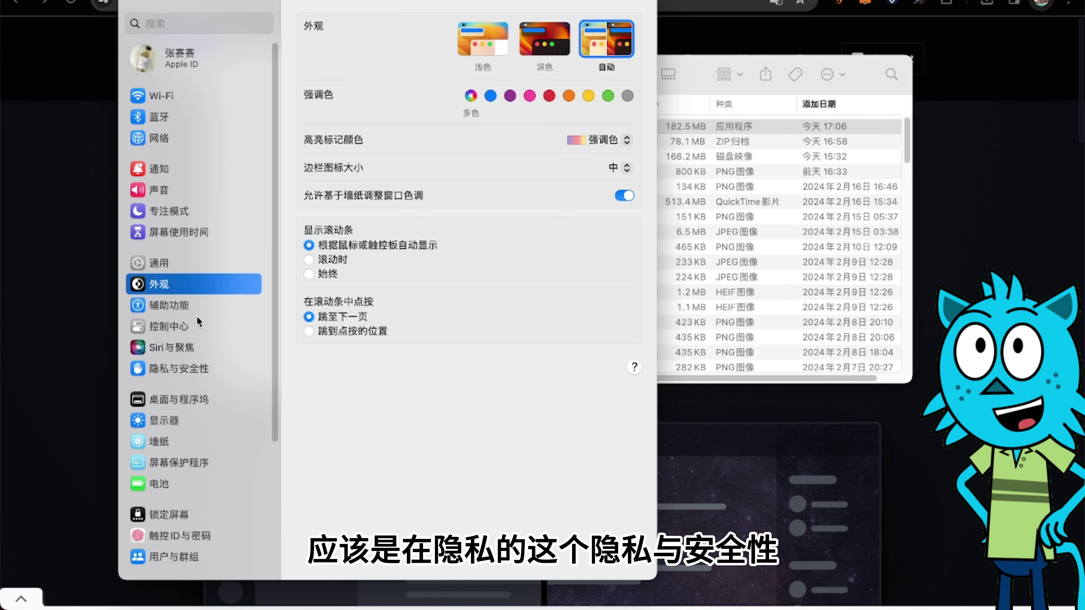
left_click(189, 365)
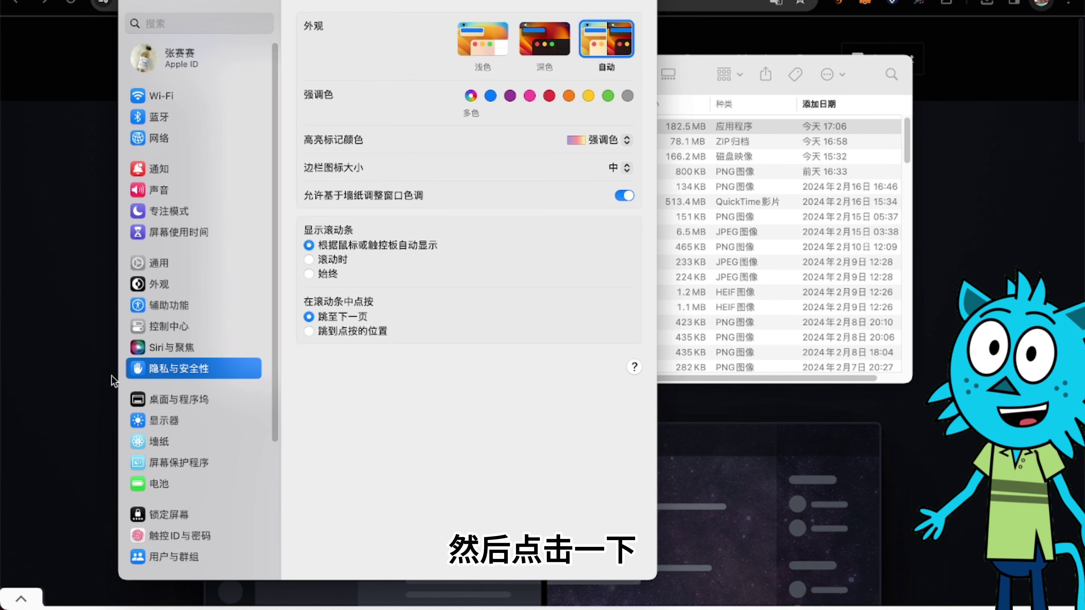
scroll(427, 360, "down", 3)
scroll(467, 370, "down", 10)
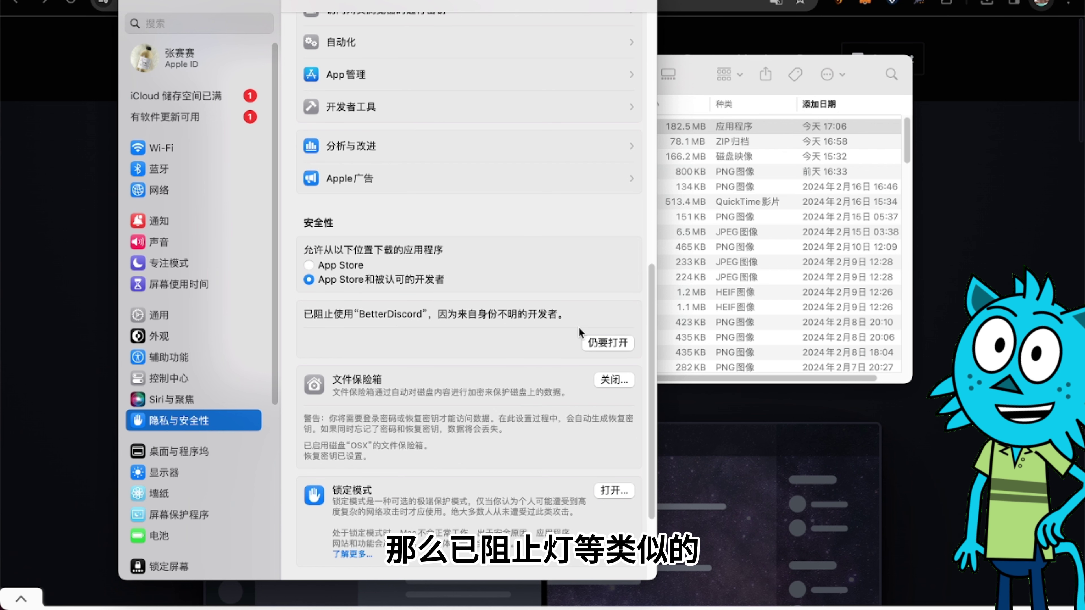
left_click(599, 344)
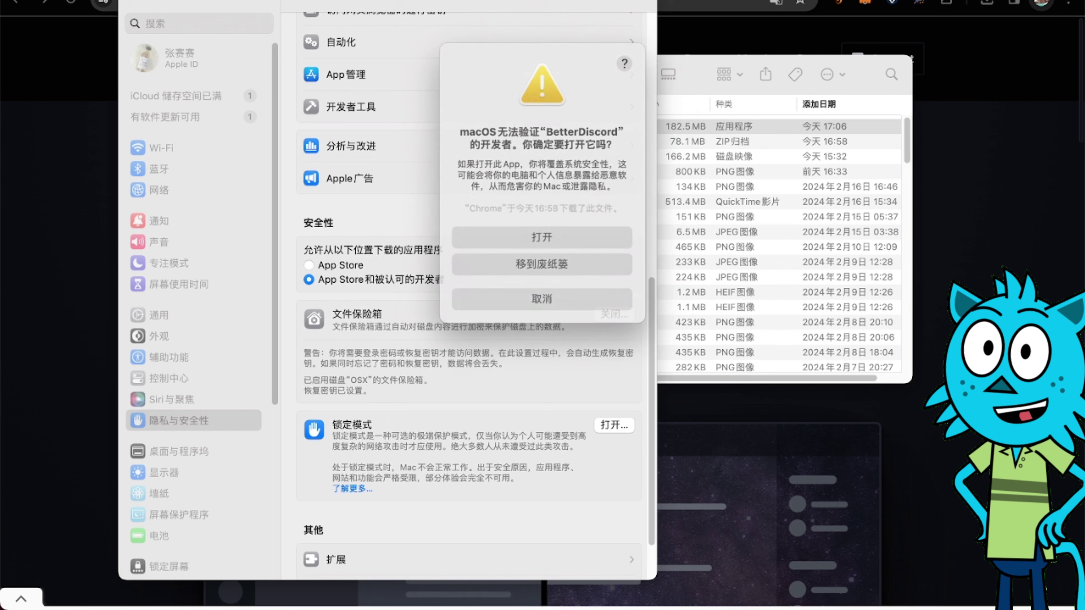
left_click(553, 236)
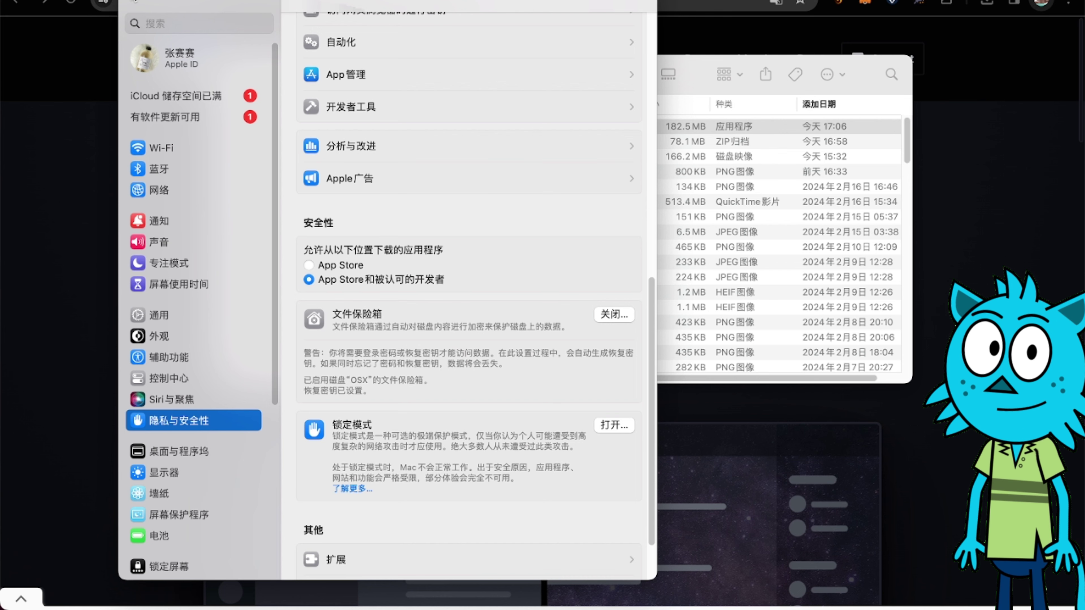
key("cmd+q")
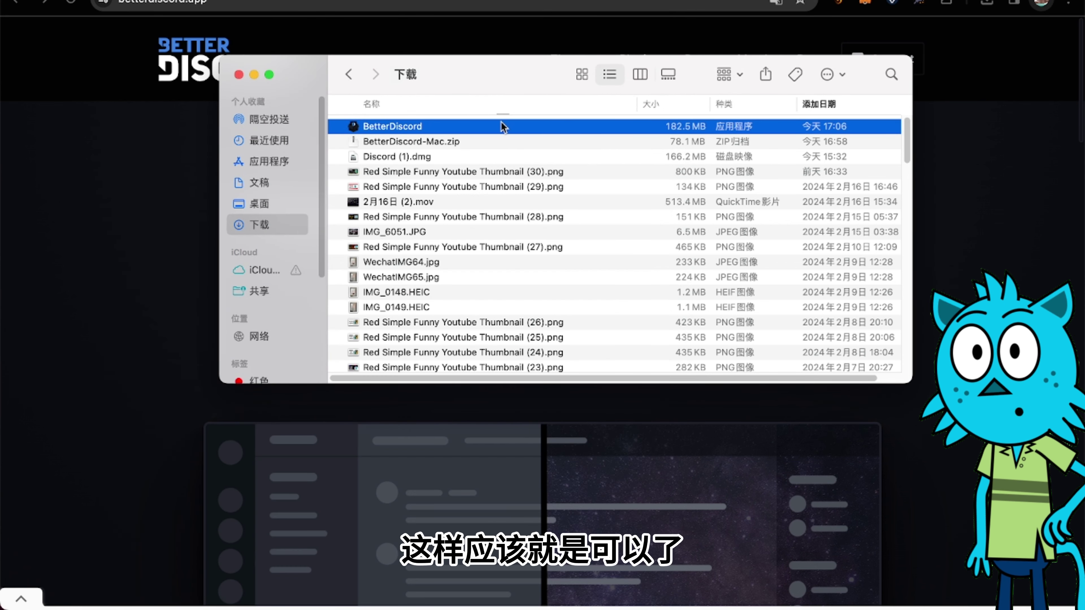
- Read through the BetterDiscord installer's license agreement, accept it, and continue to the choice of action
mouse_move(795, 565)
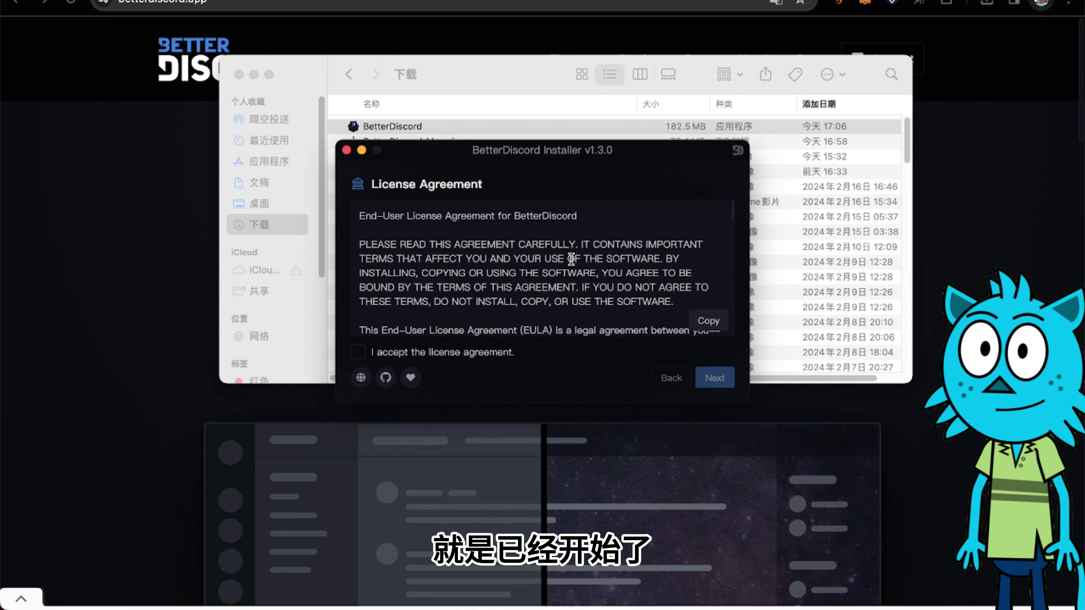
scroll(597, 301, "down", 15)
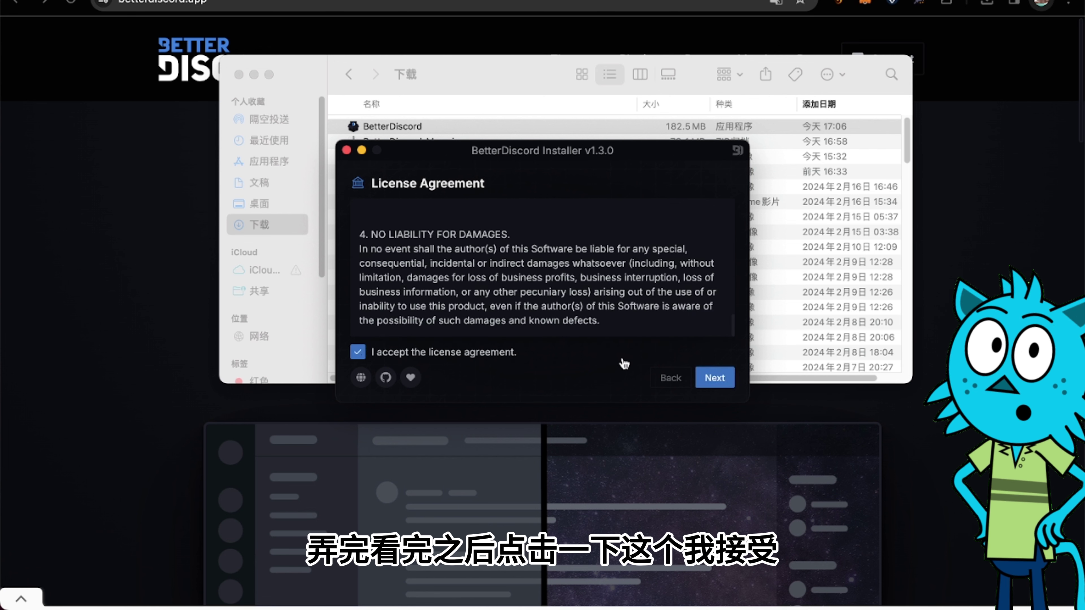
left_click(715, 378)
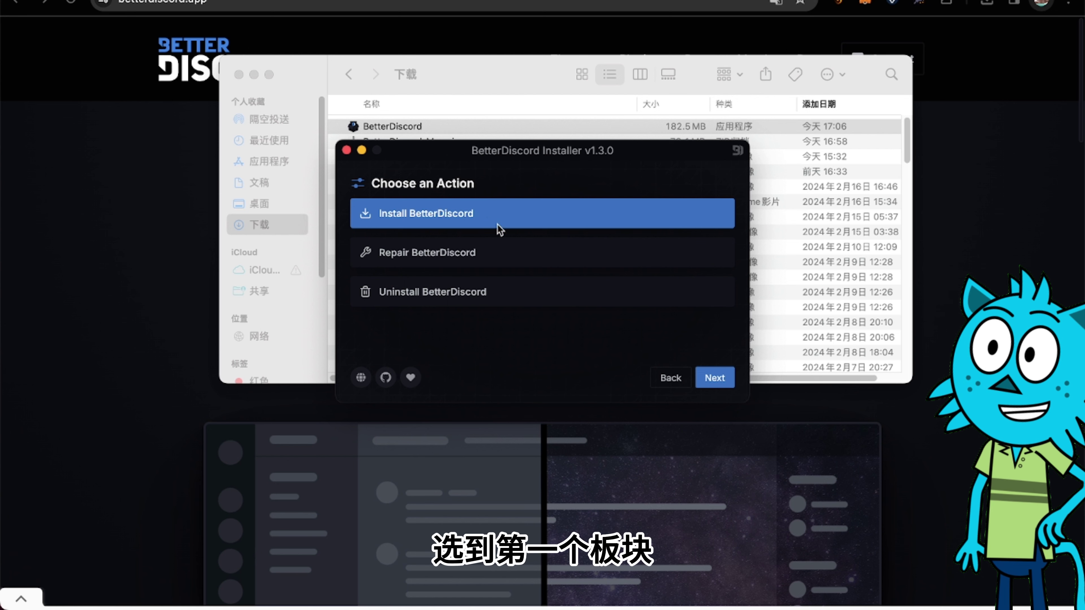
- Install BetterDiscord into the standard Discord version, and close the installer and the 下载 folder window
left_click(710, 376)
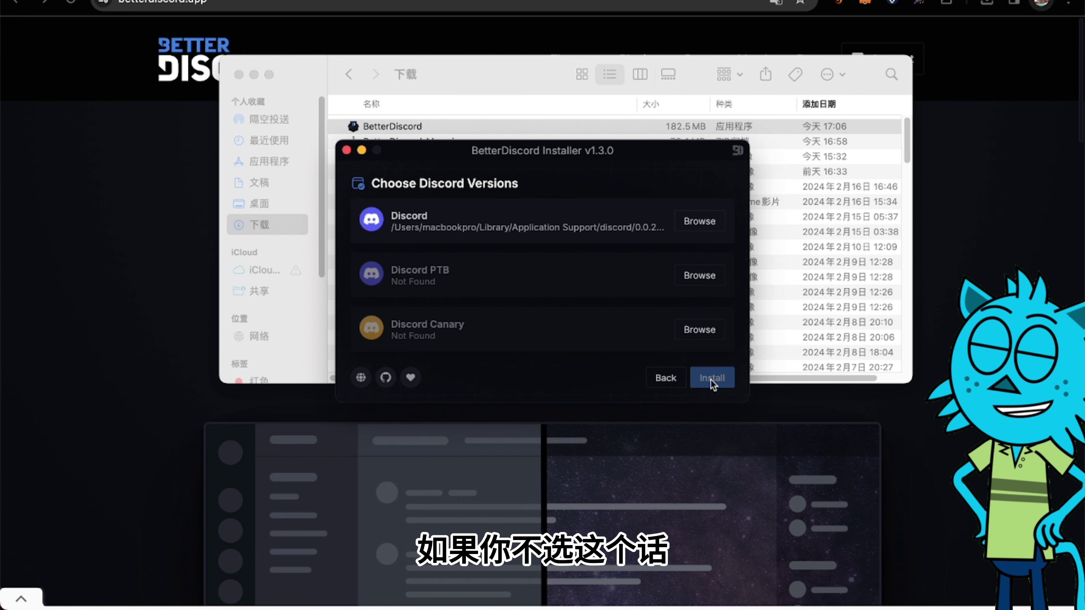
left_click(646, 233)
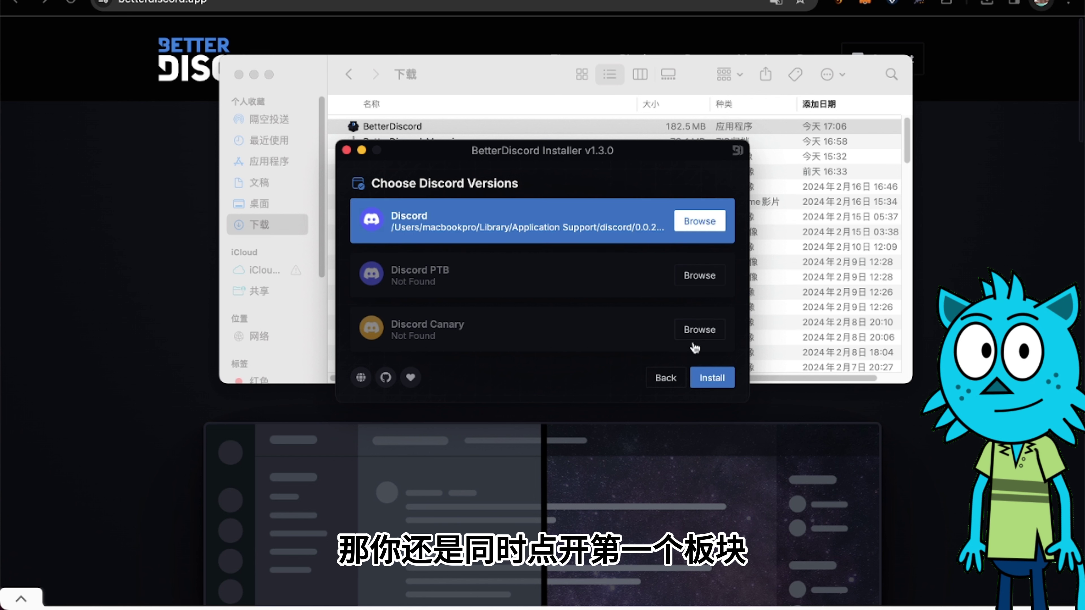
left_click(707, 374)
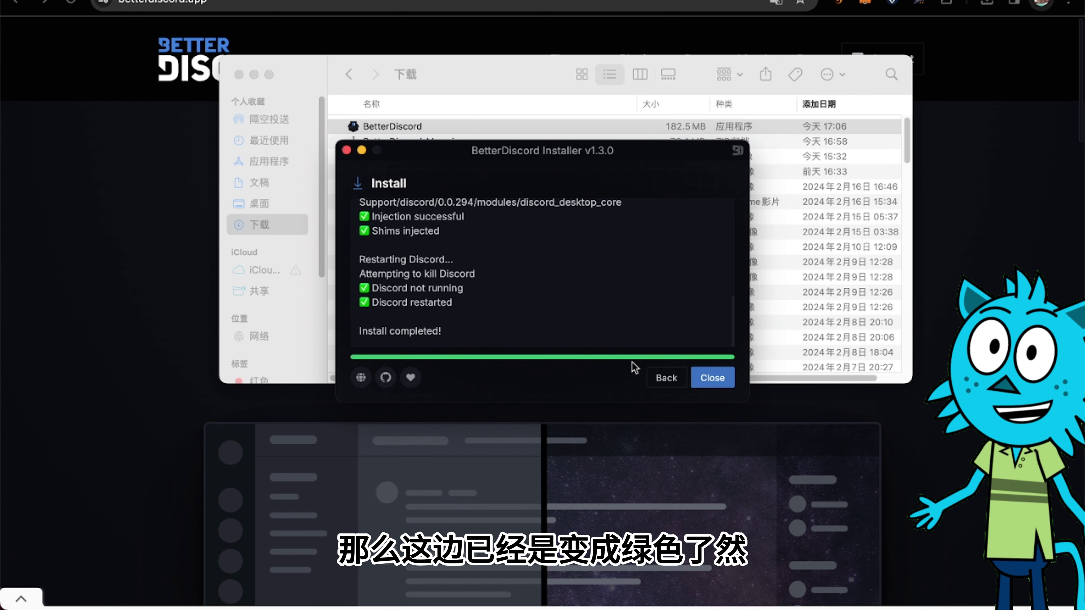
left_click(699, 382)
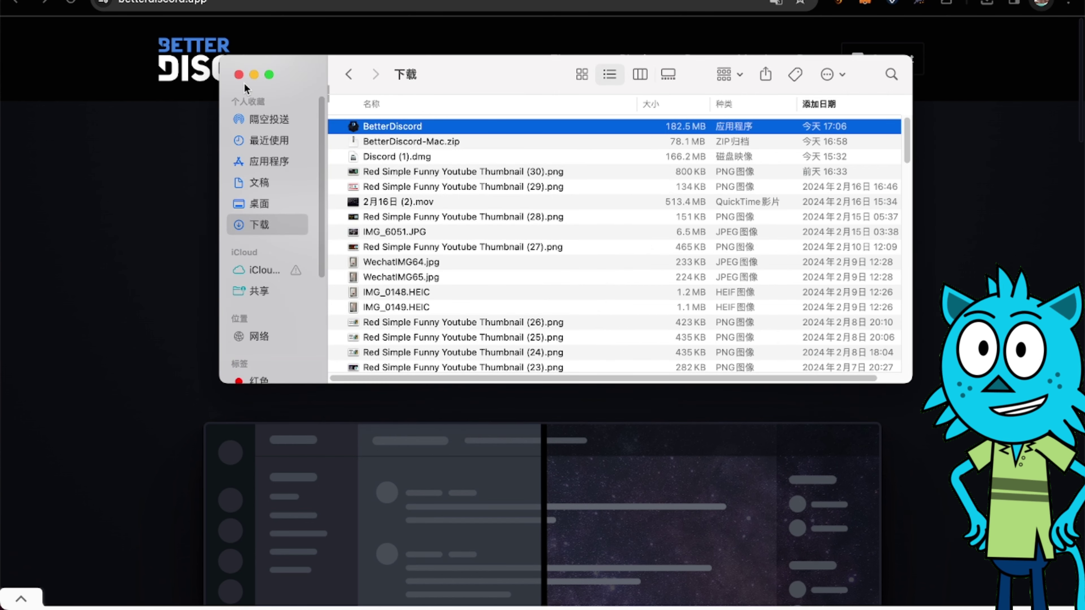
left_click(239, 75)
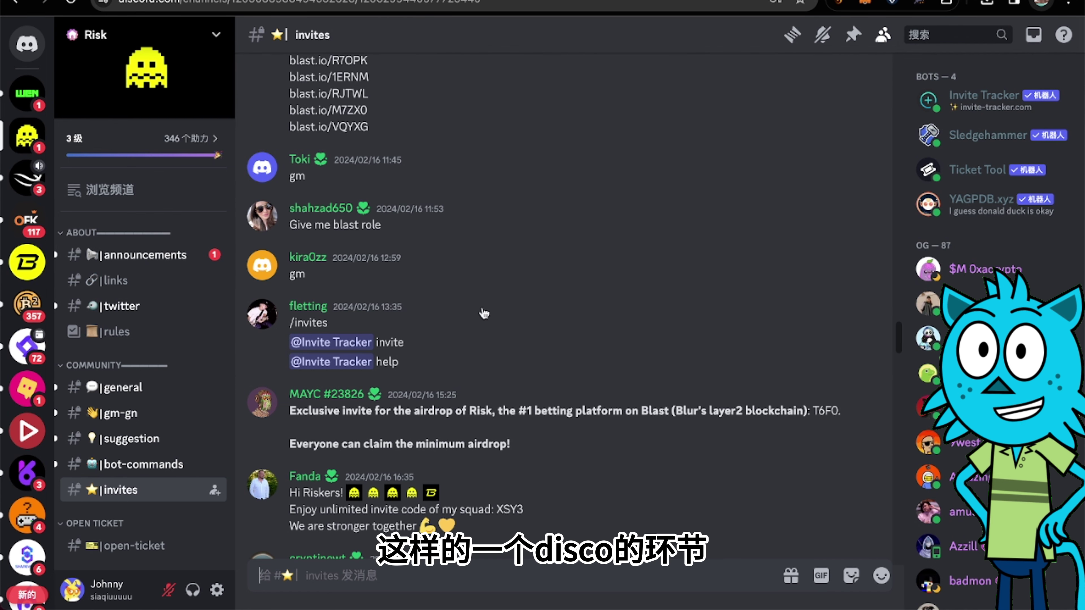
- Reload the Discord page in the browser at the Risk server's invites channel and check the account area
left_click(73, 4)
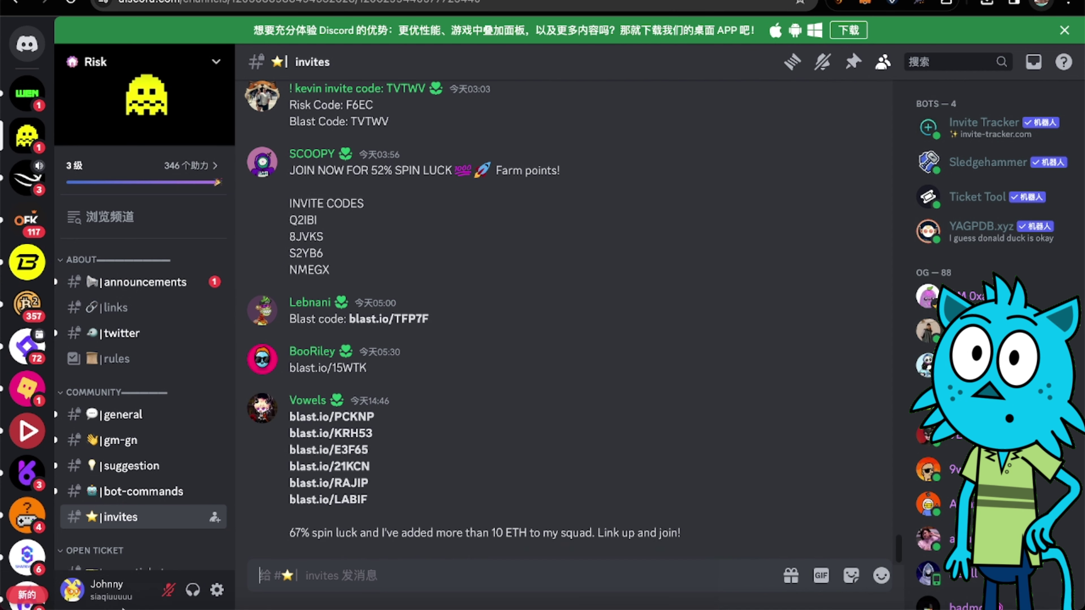
left_click(89, 580)
left_click(266, 254)
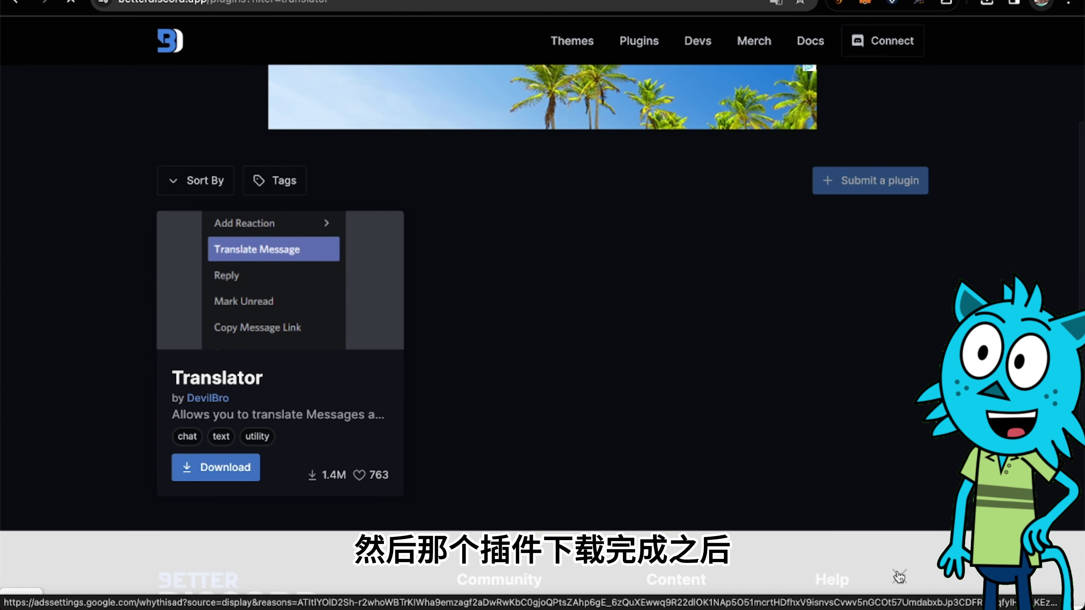
- Download the Translator plugin from the BetterDiscord plugins page and dismiss the interrupting advertisement
left_click(898, 576)
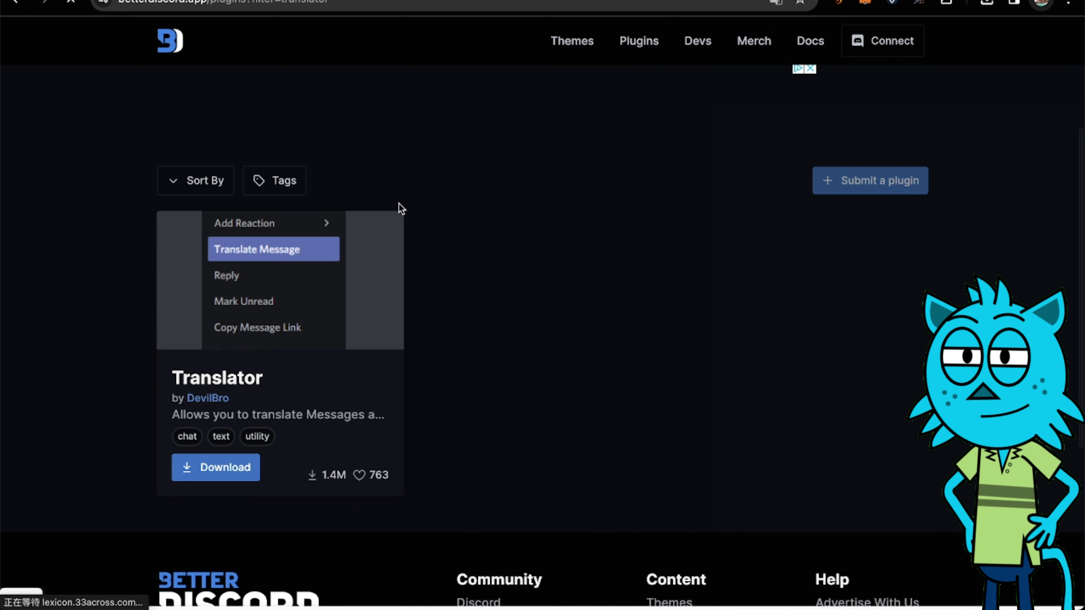
scroll(443, 203, "up", 5)
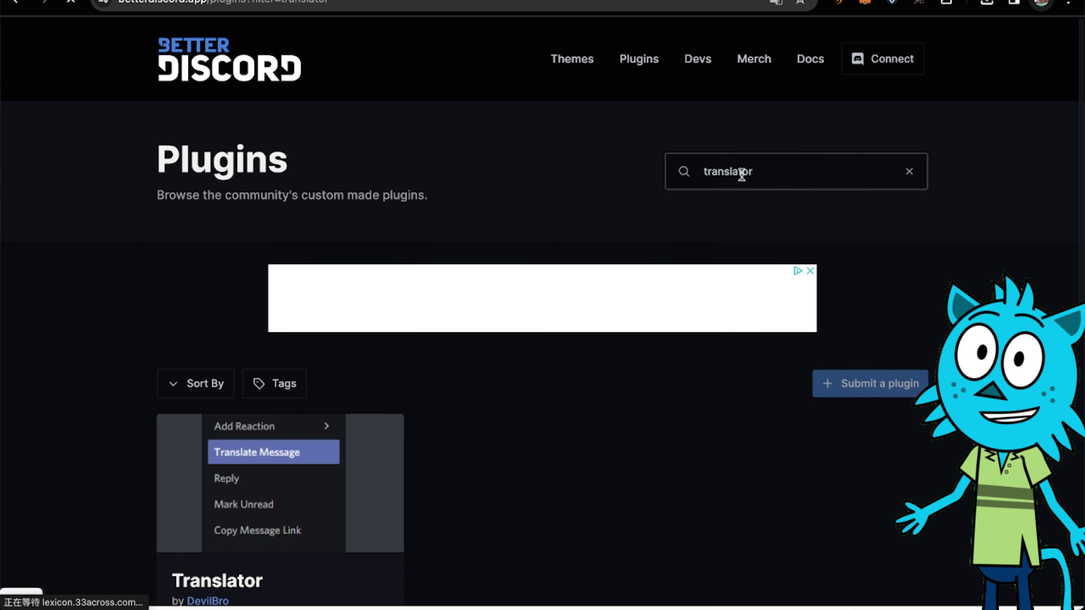
scroll(630, 250, "down", 3)
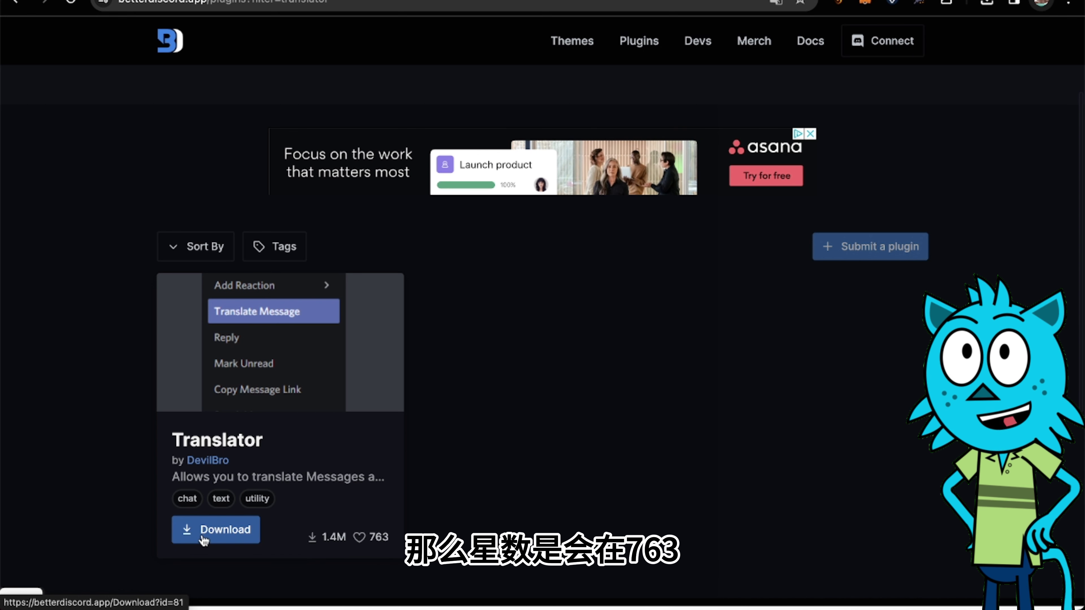
left_click(227, 539)
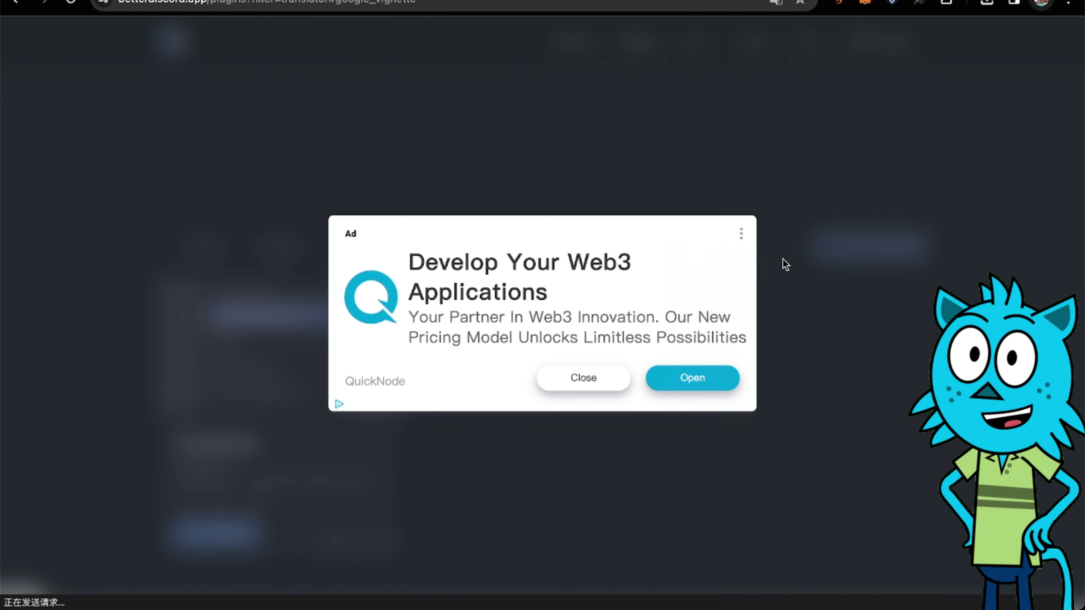
left_click(746, 235)
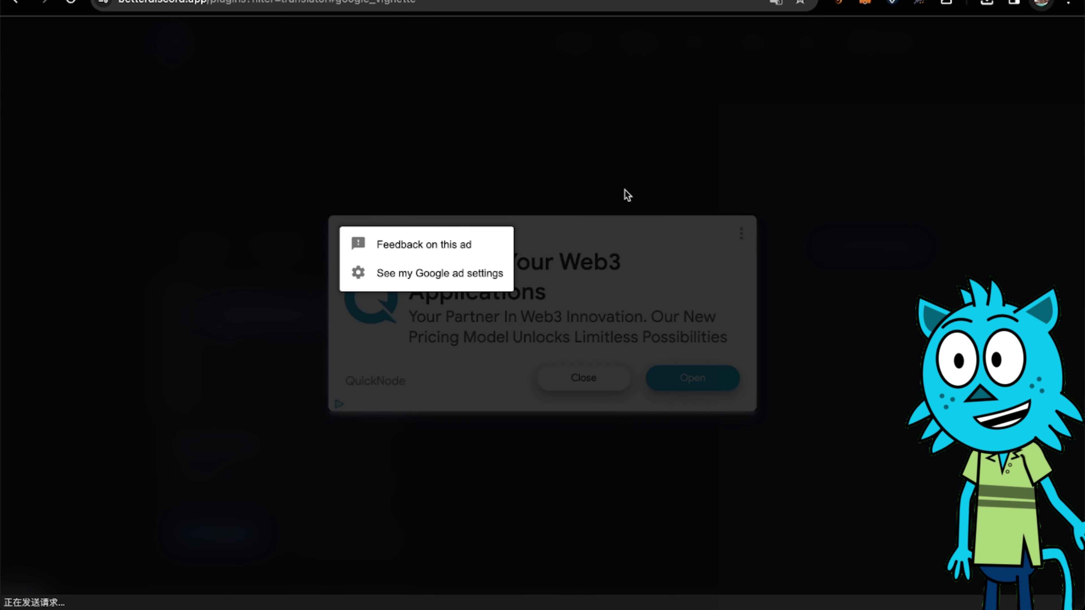
left_click(617, 253)
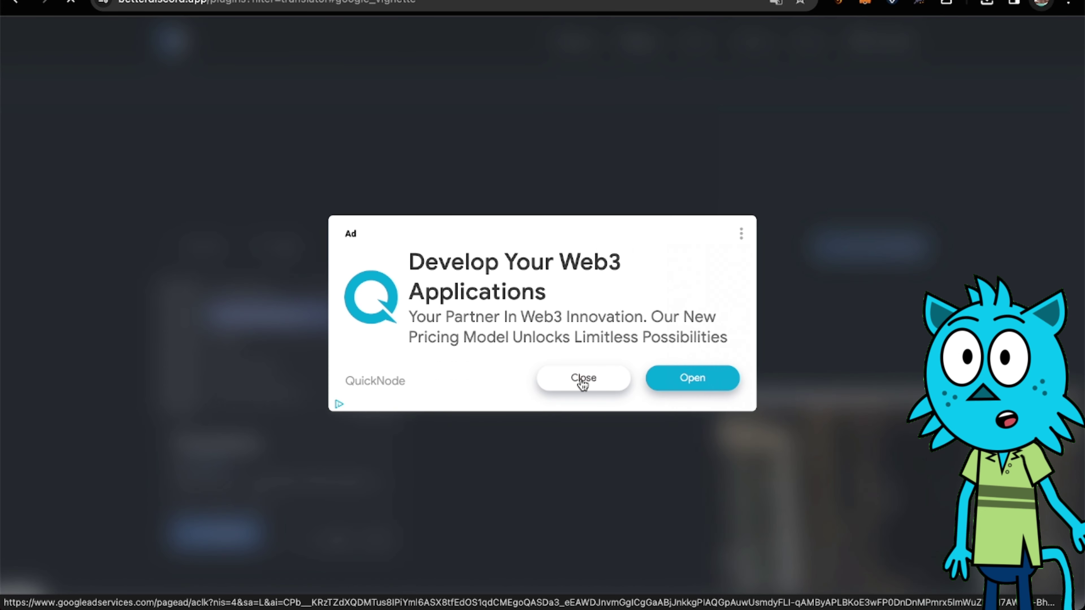
left_click(583, 378)
- Download the Translator plugin once more and check the browser's recent downloads for the file
left_click(242, 530)
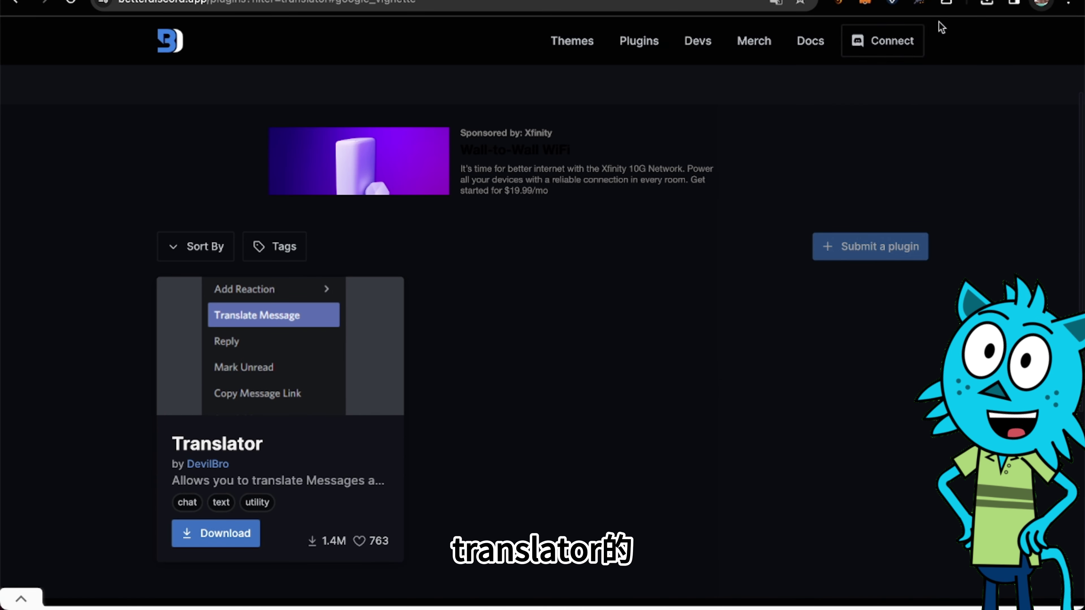
left_click(987, 5)
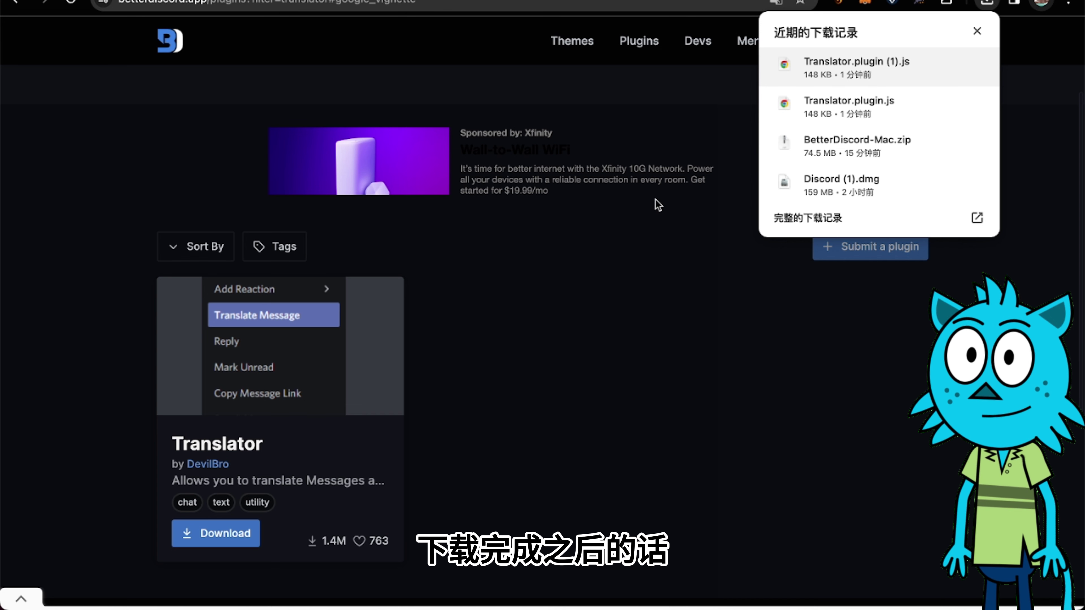
left_click(710, 297)
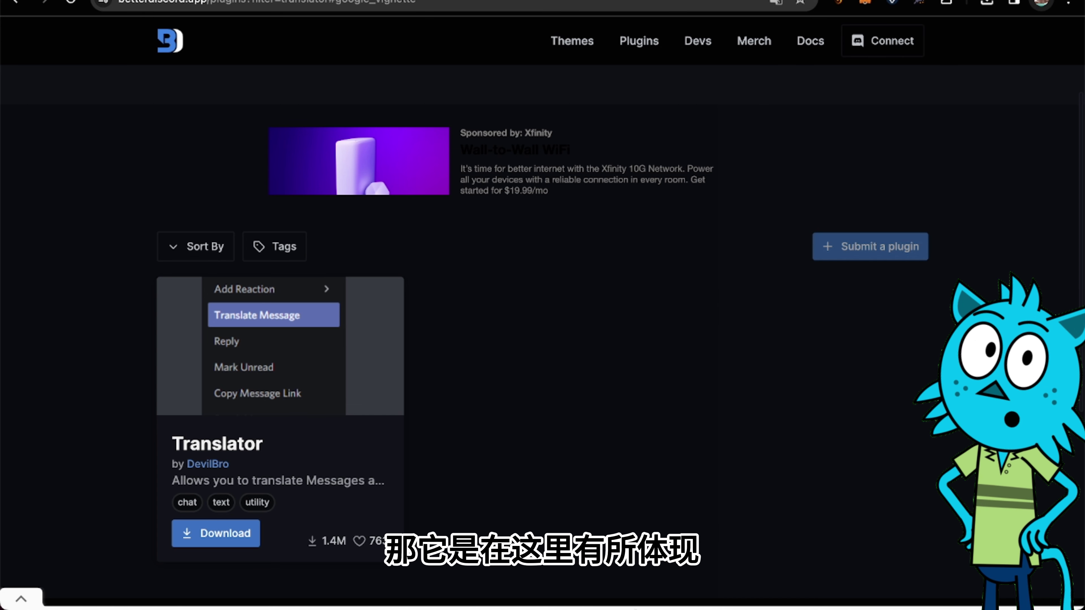
- Switch to the Discord desktop app and open BetterDiscord's 插件 page in the user settings
mouse_move(773, 607)
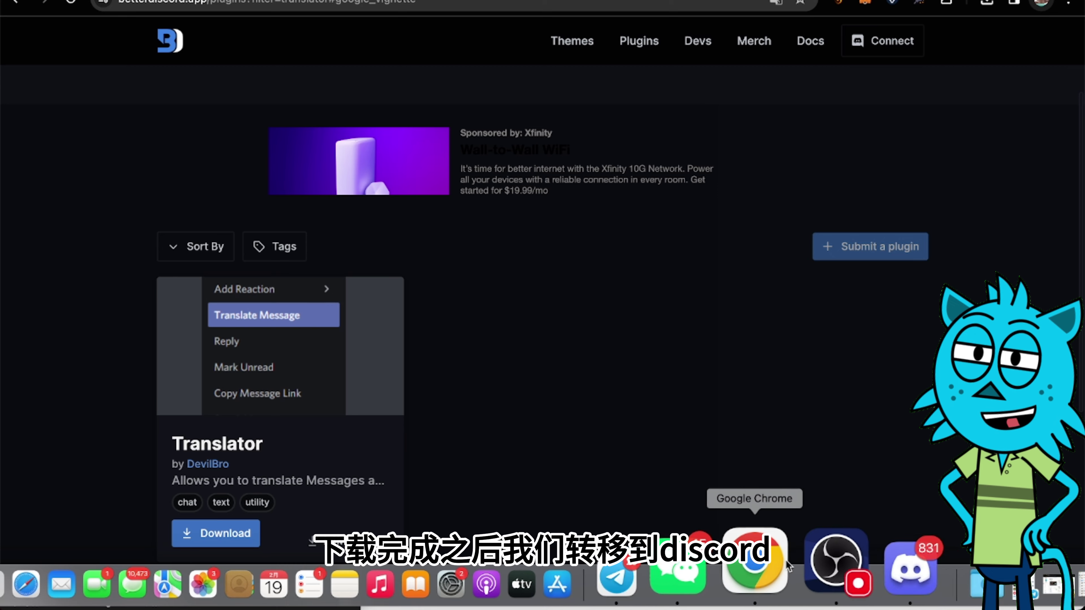
left_click(848, 564)
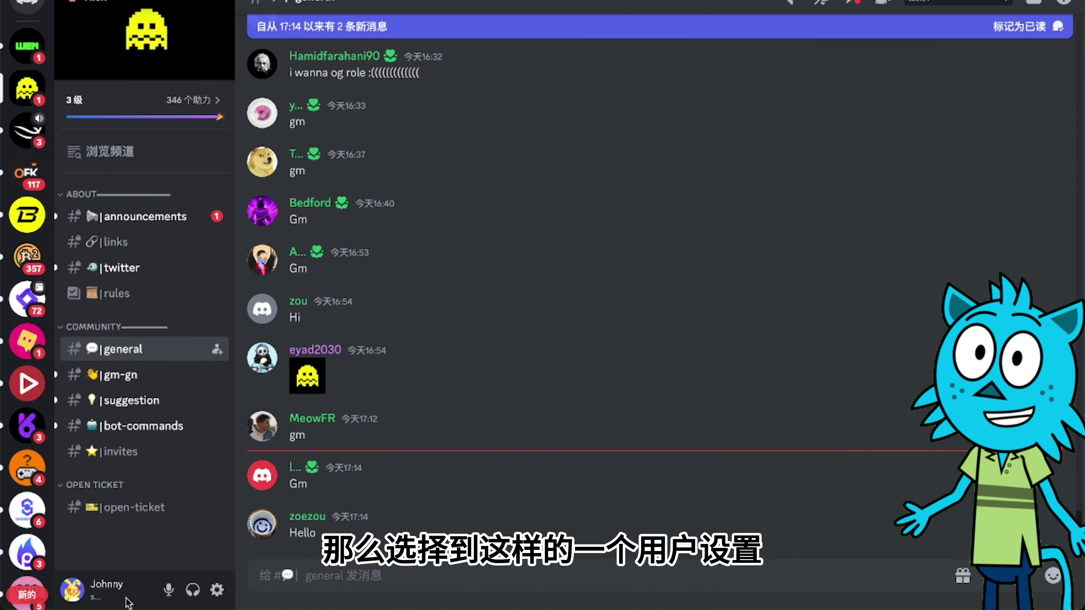
left_click(217, 590)
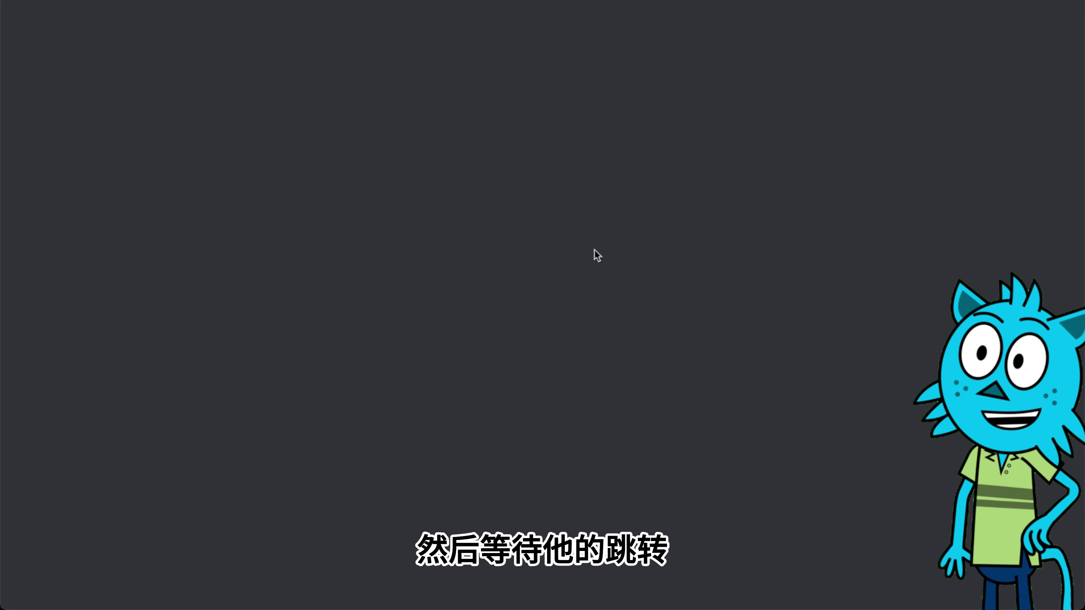
scroll(252, 398, "down", 10)
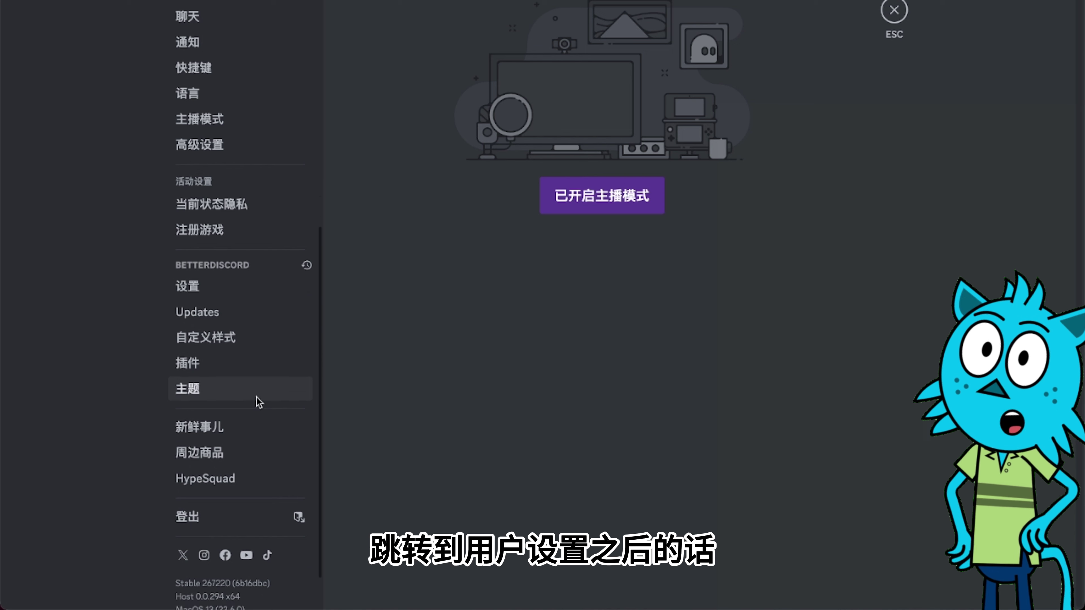
scroll(259, 402, "down", 2)
left_click(256, 307)
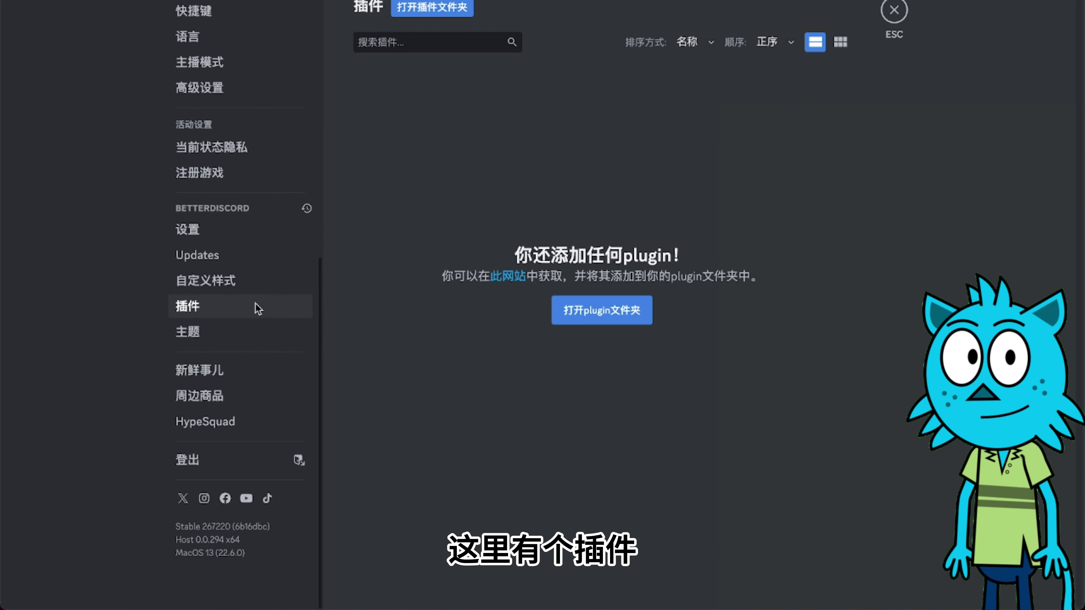
- Open BetterDiscord's plugins folder, add Translator.plugin.js from the 下载 folder to it, and close the plugins window
left_click(625, 321)
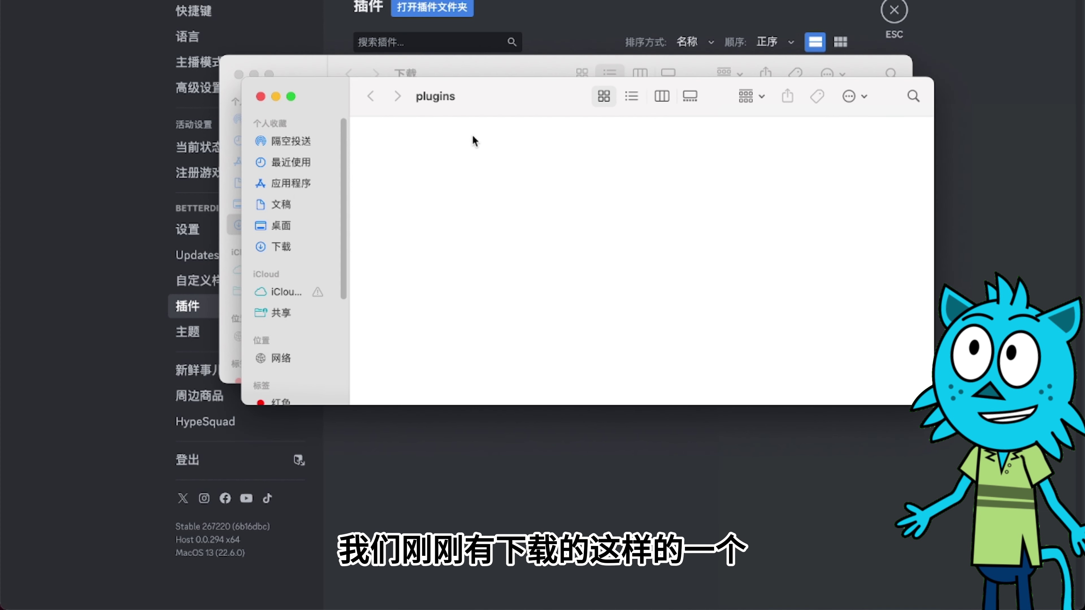
left_click_drag(467, 112, 467, 211)
left_click_drag(426, 126, 492, 358)
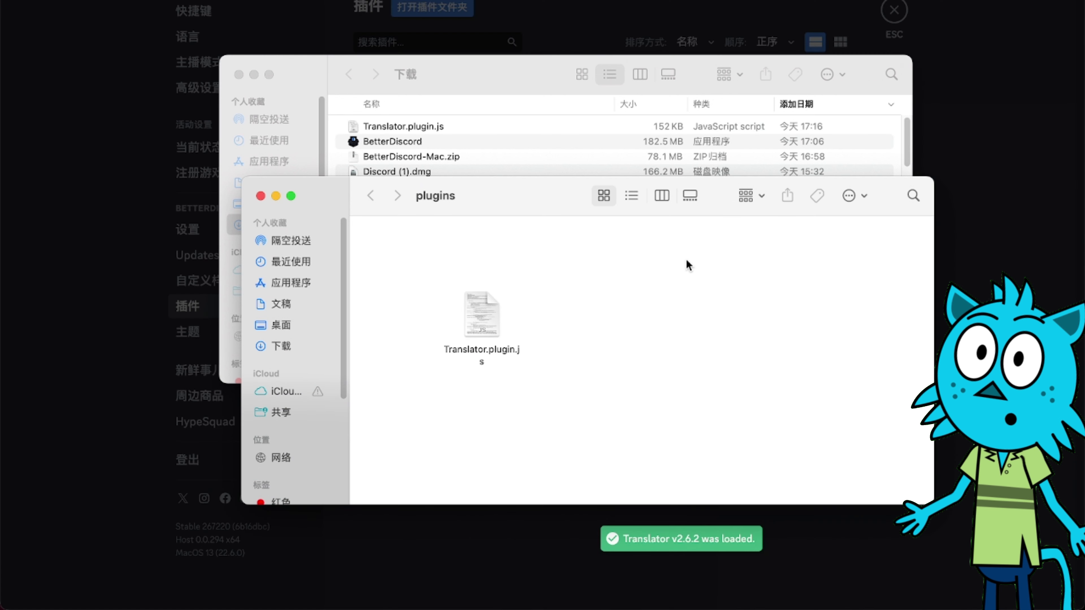
left_click(260, 196)
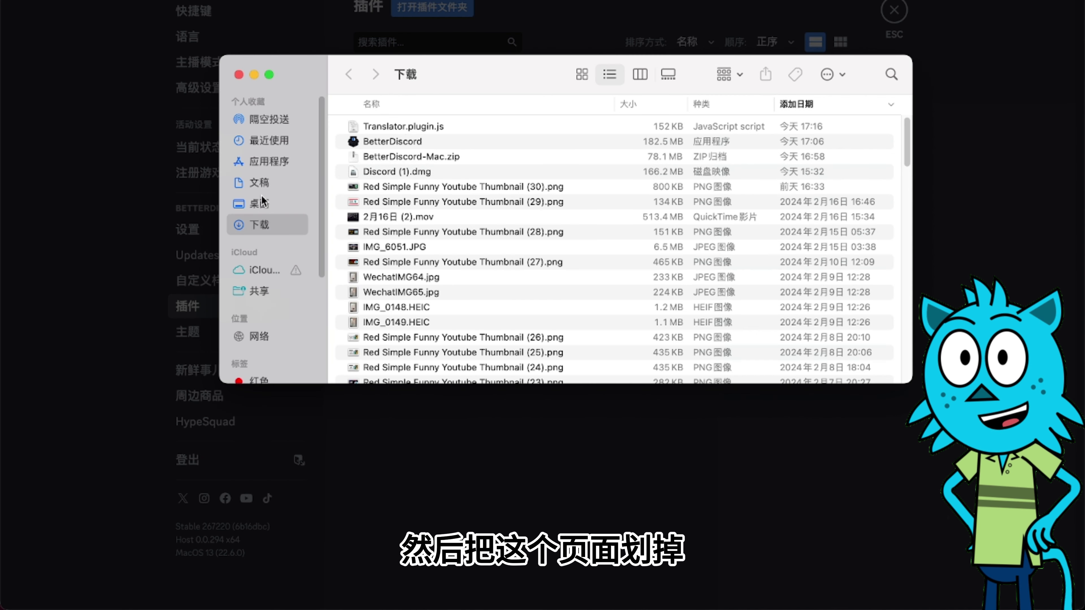
- Download the missing library plugin for Translator, enable the Translator plugin, and leave the user settings
left_click(238, 75)
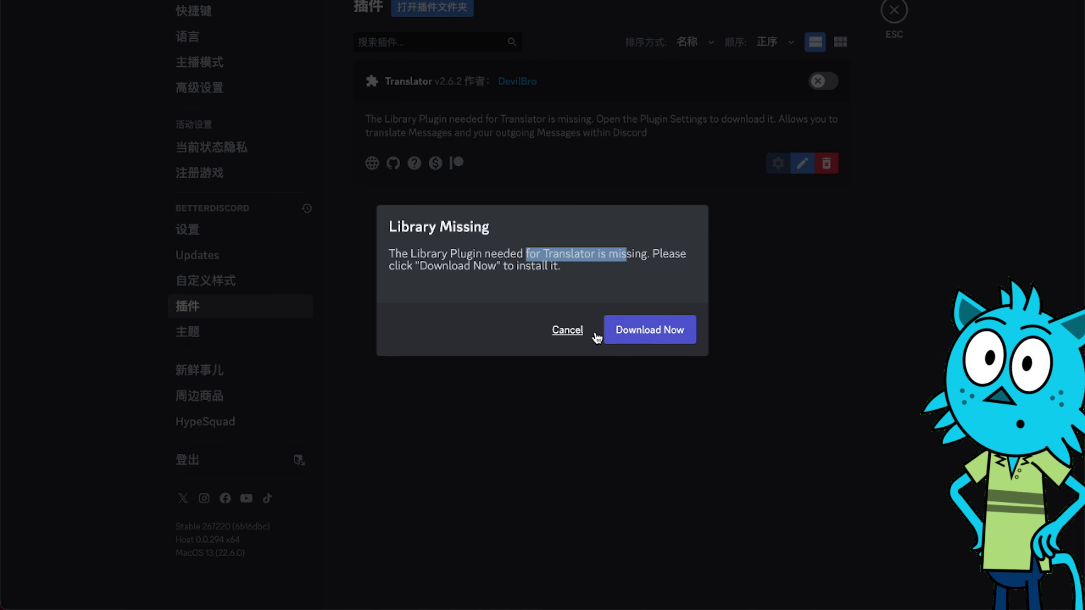
left_click(641, 336)
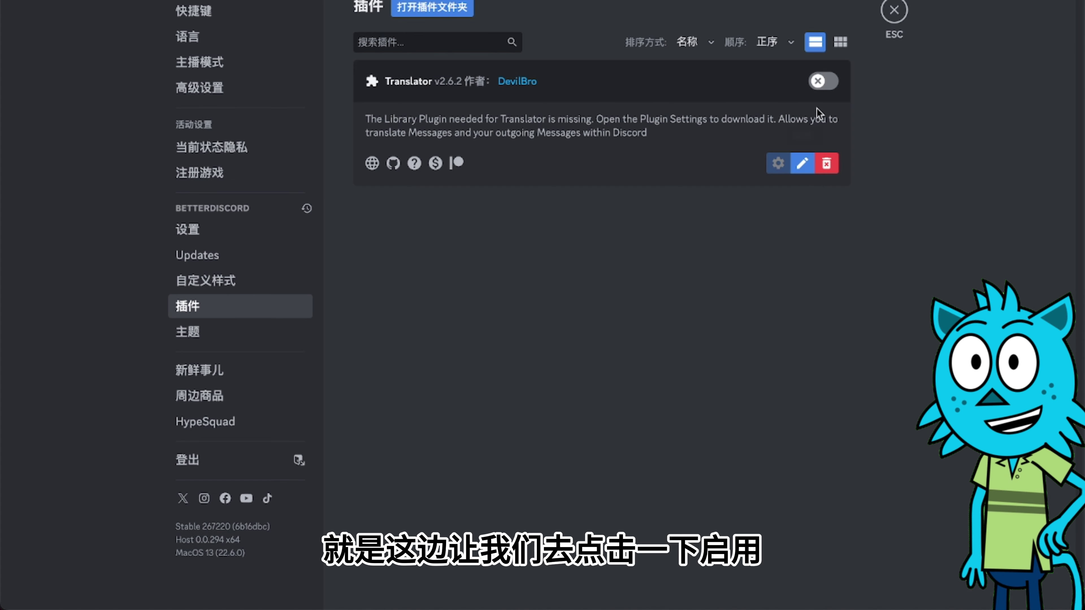
left_click(823, 82)
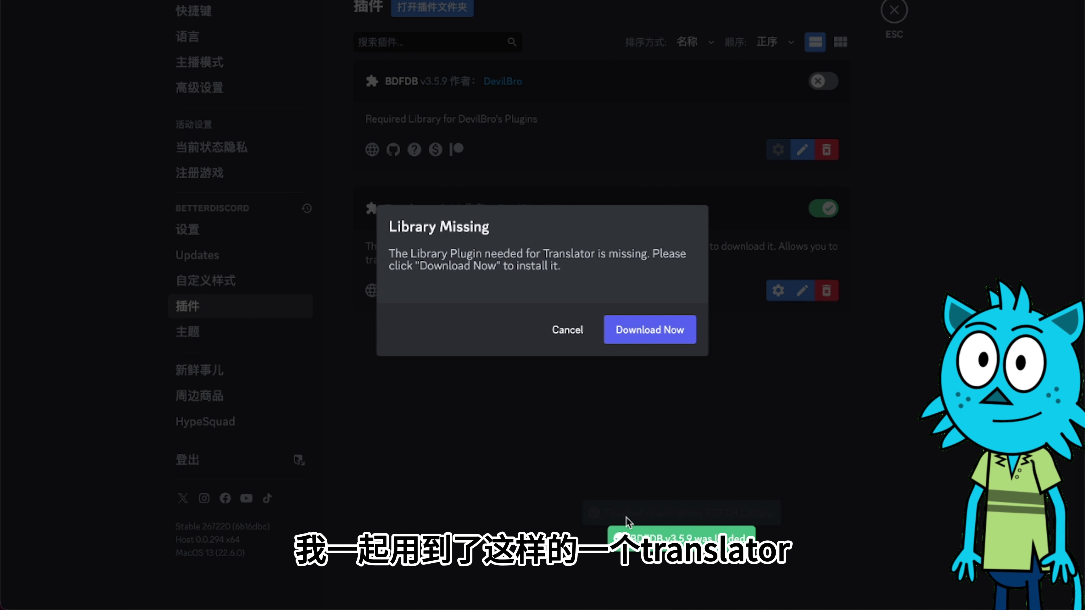
left_click(655, 340)
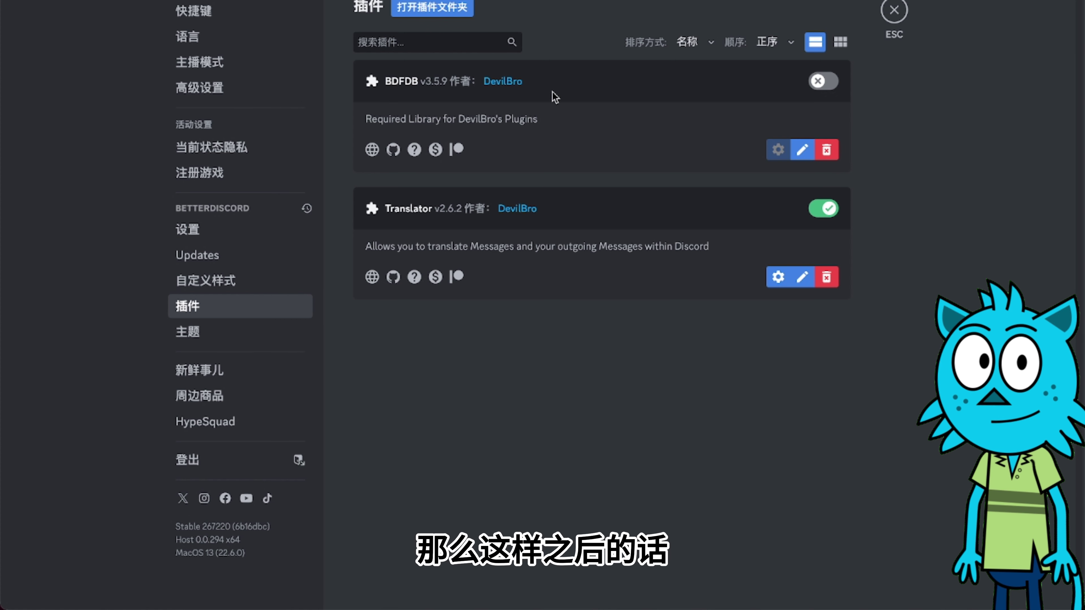
left_click(895, 14)
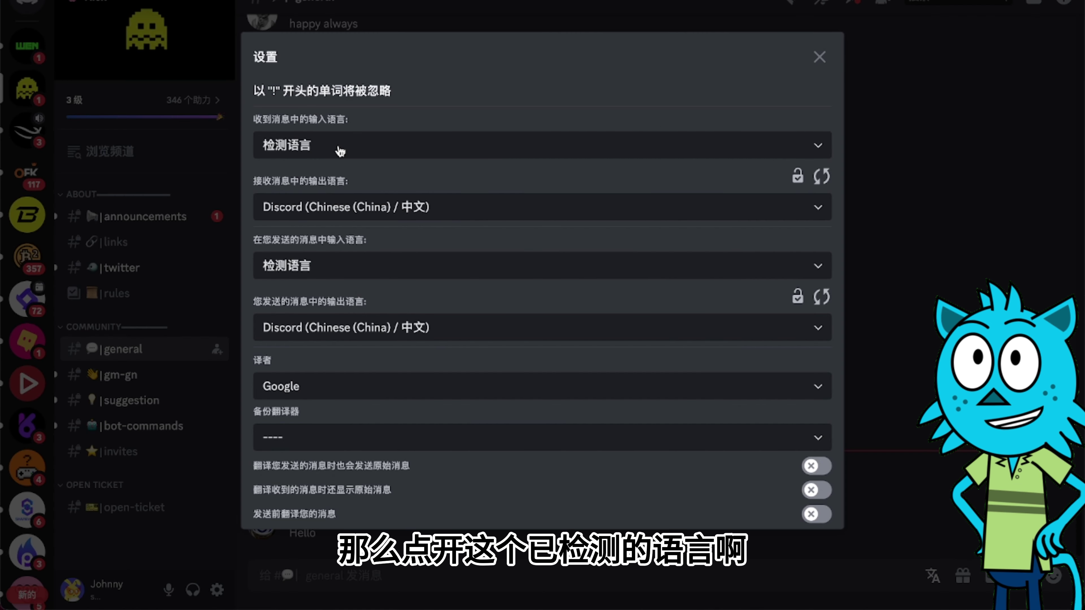
- In the translator settings, set the input language of received messages to English
left_click(659, 154)
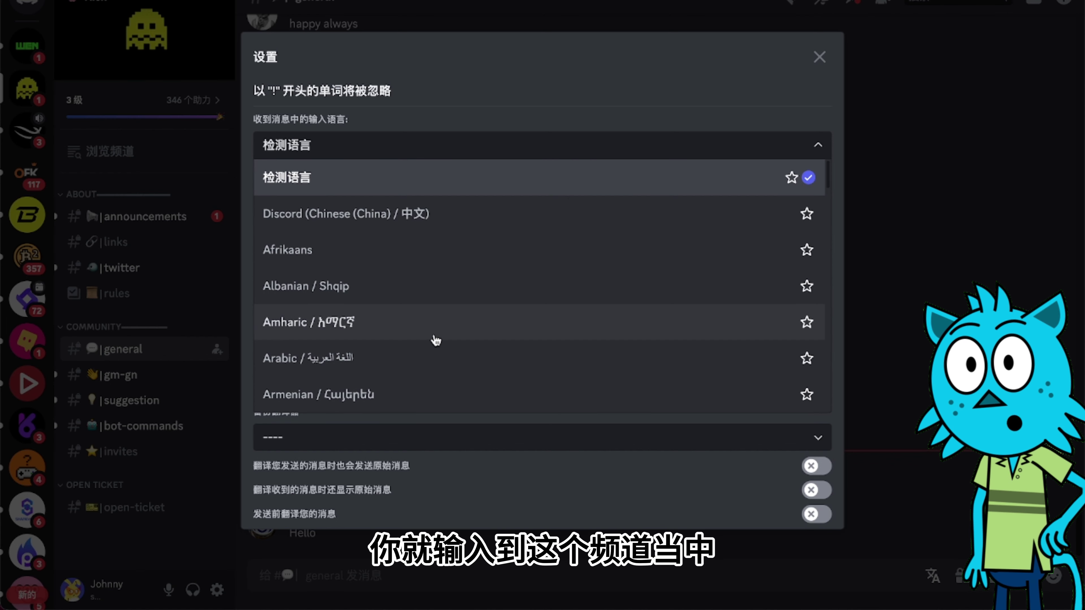
scroll(436, 341, "down", 3)
scroll(444, 338, "down", 8)
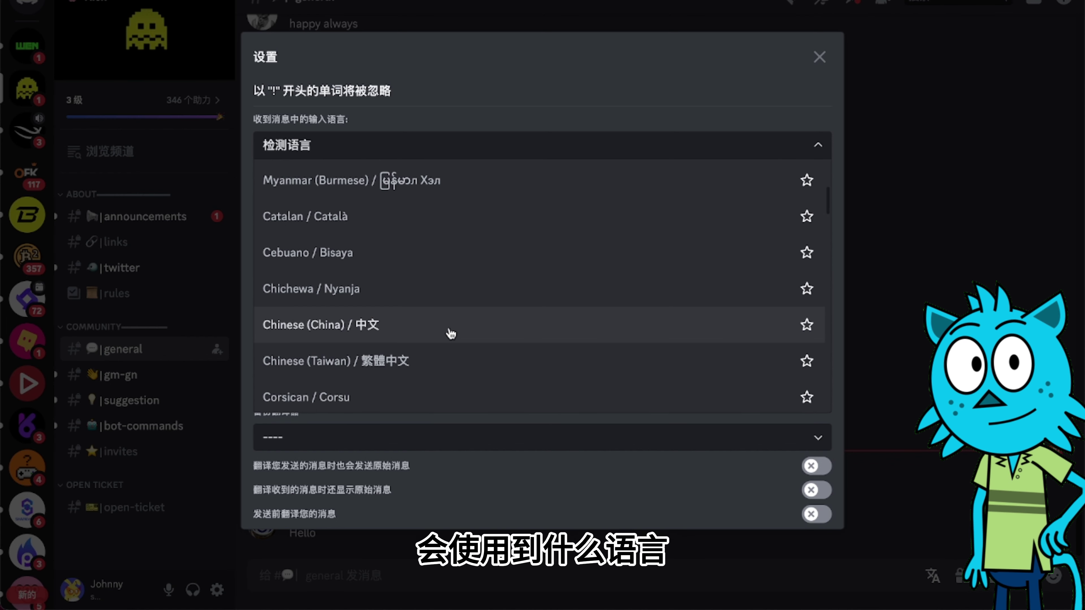
scroll(453, 325, "down", 6)
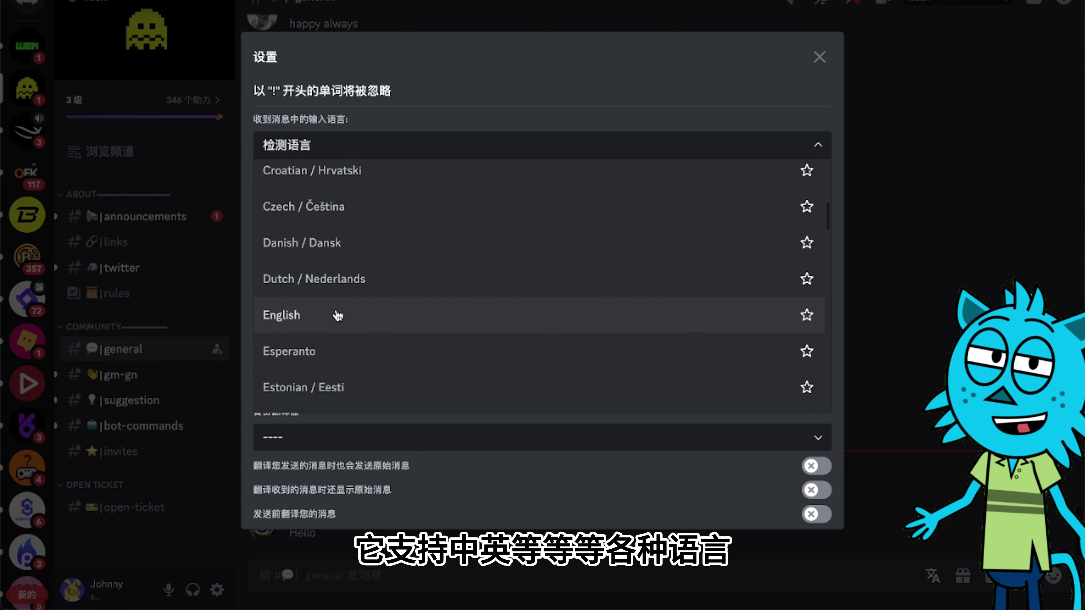
left_click(334, 316)
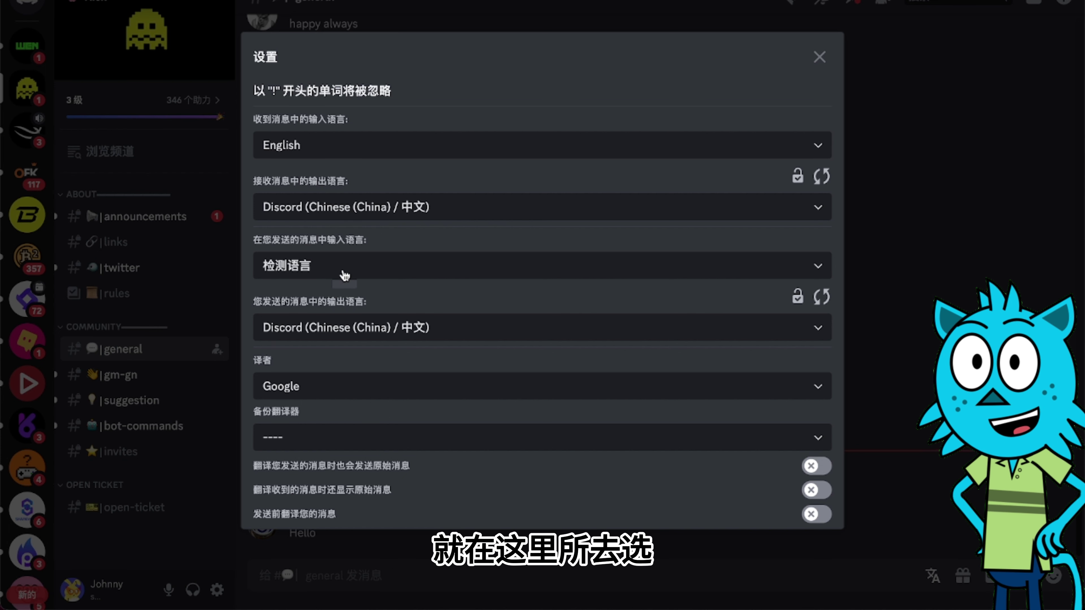
- Set the input language of sent messages to Discord (Chinese (China) / 中文)
left_click(466, 260)
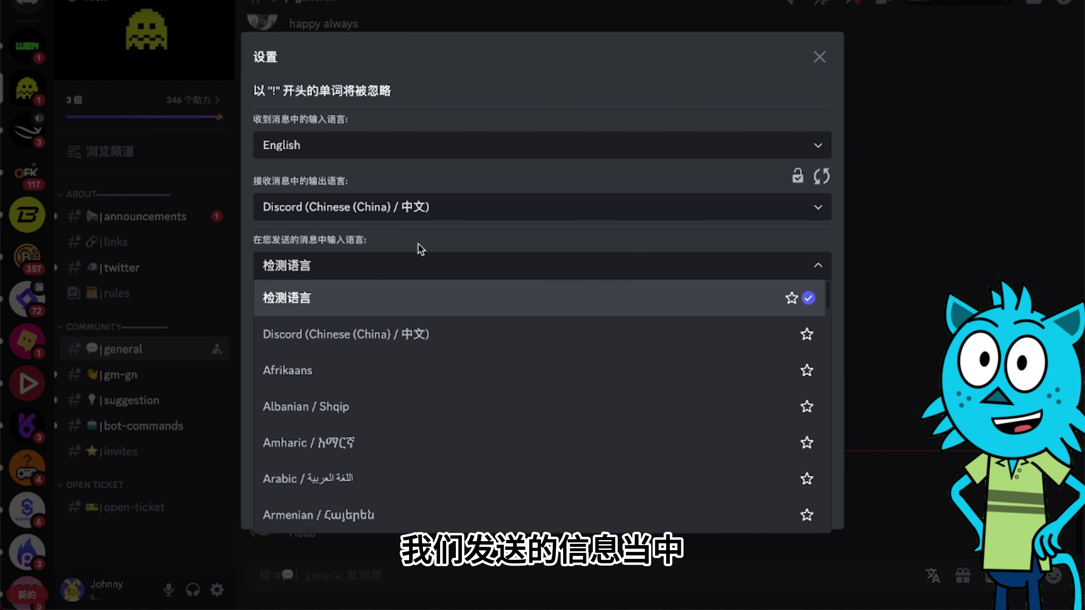
left_click(339, 293)
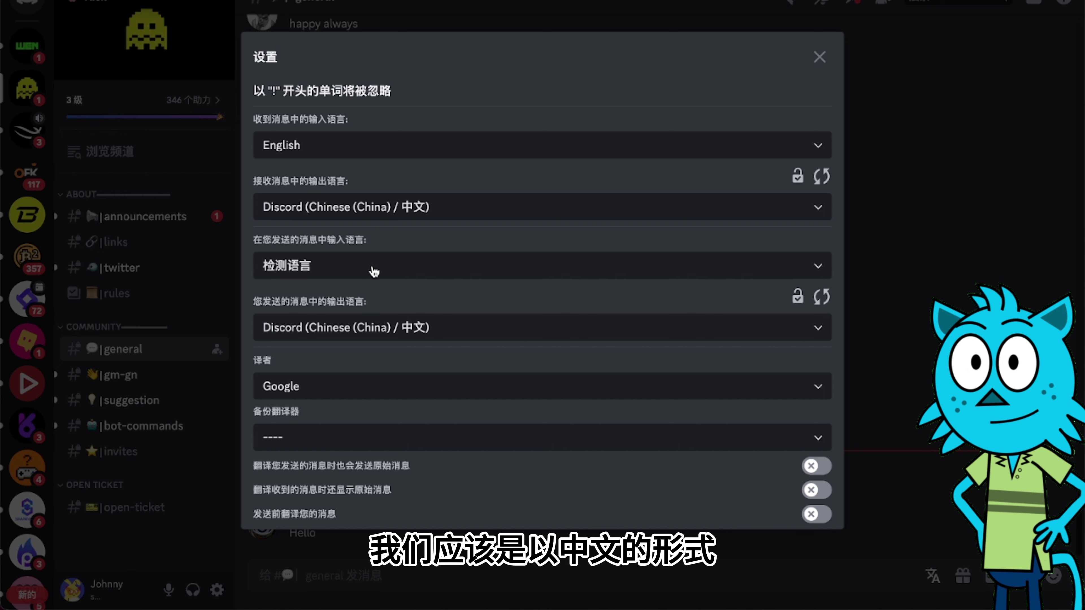
left_click(376, 266)
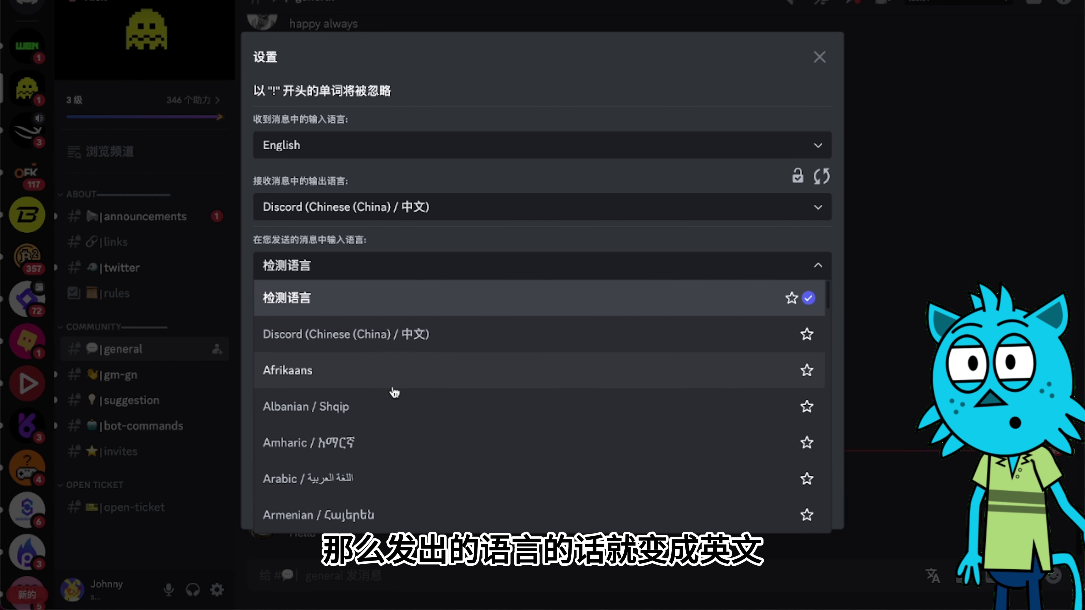
scroll(398, 407, "down", 5)
scroll(402, 435, "up", 5)
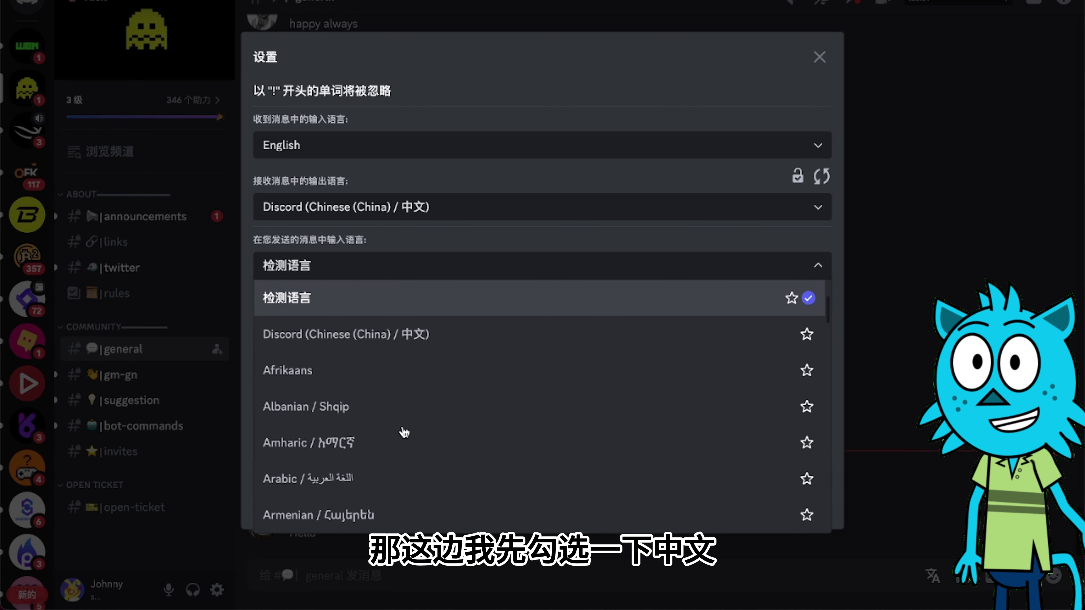
left_click(419, 344)
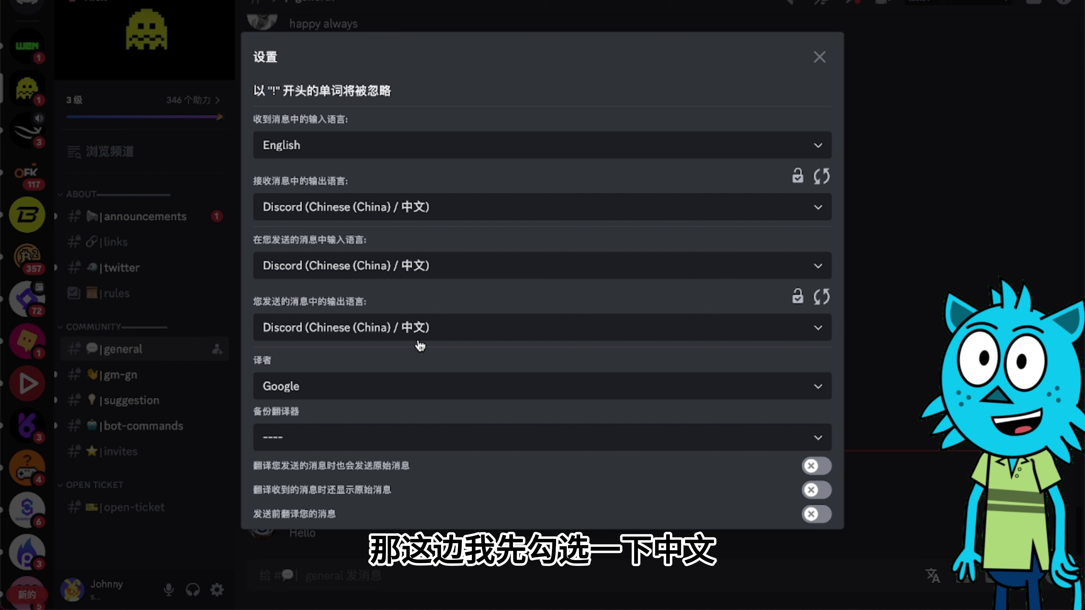
- Set the output language of sent messages to English
left_click(421, 328)
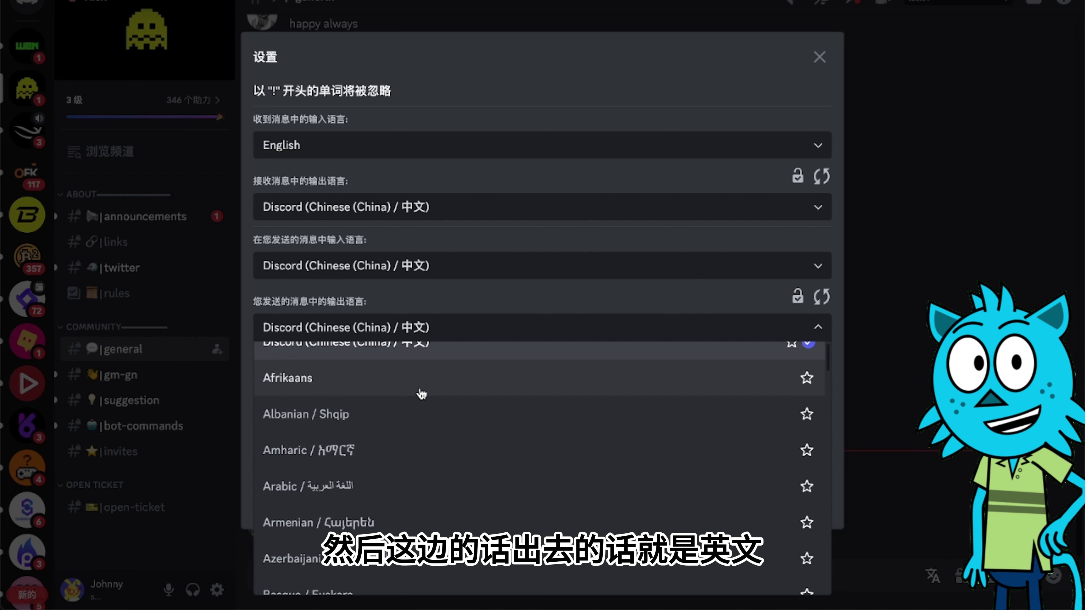
scroll(412, 468, "down", 3)
scroll(412, 470, "down", 5)
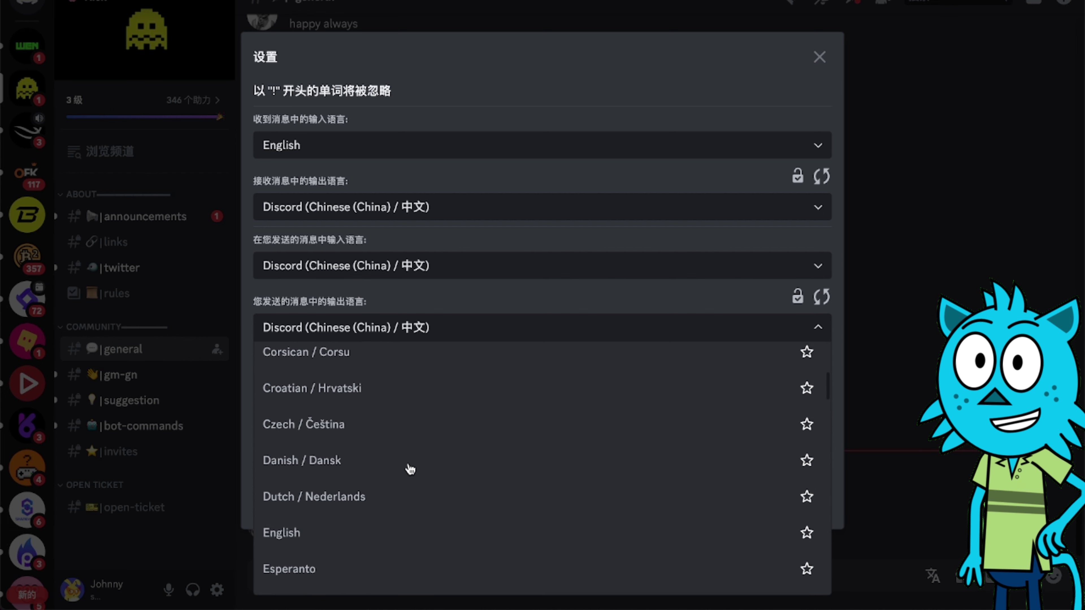
left_click(329, 533)
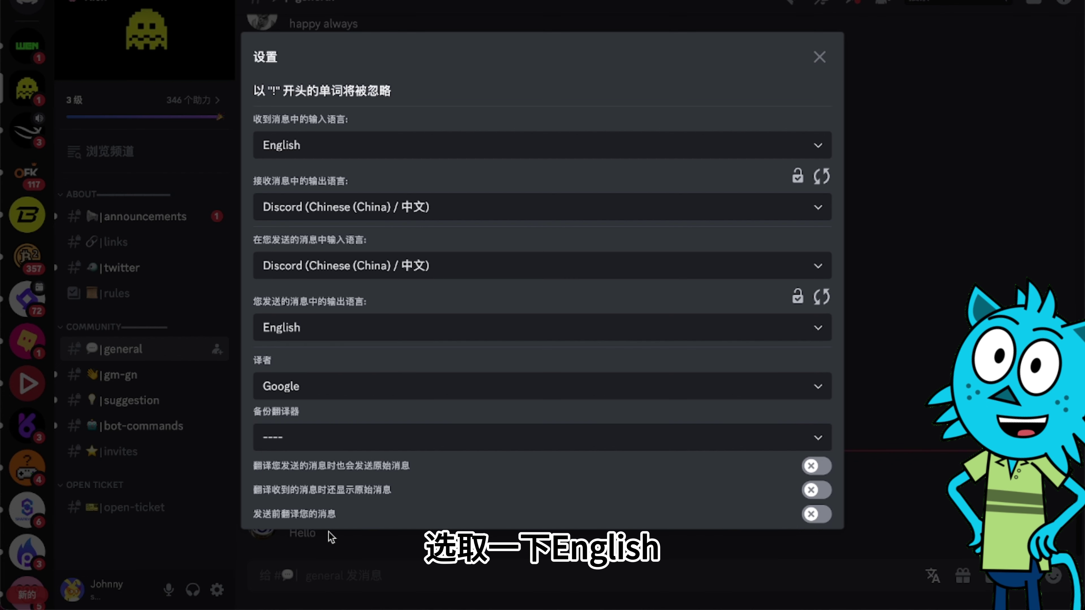
- Choose Baidu as the backup translator, and turn on showing originals of received messages and translating messages before sending
left_click(347, 394)
left_click(334, 423)
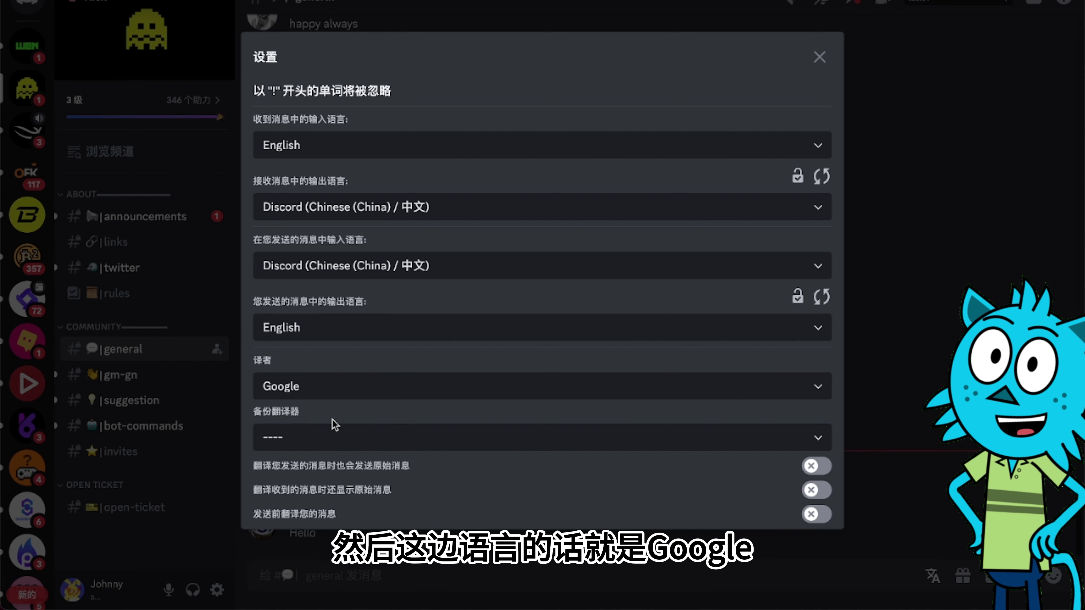
left_click(374, 445)
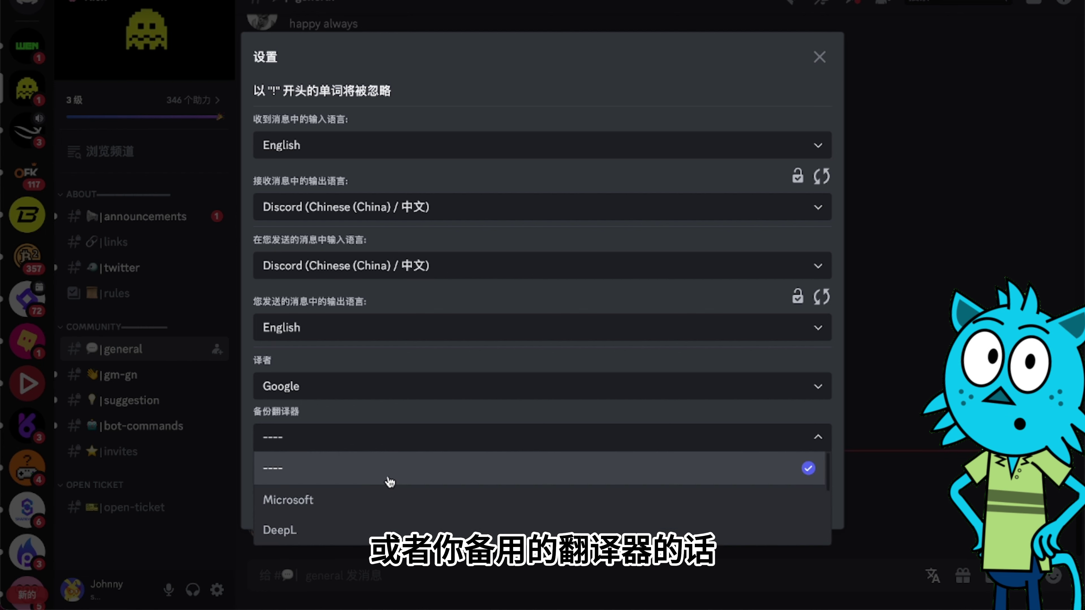
scroll(385, 492, "down", 3)
left_click(328, 539)
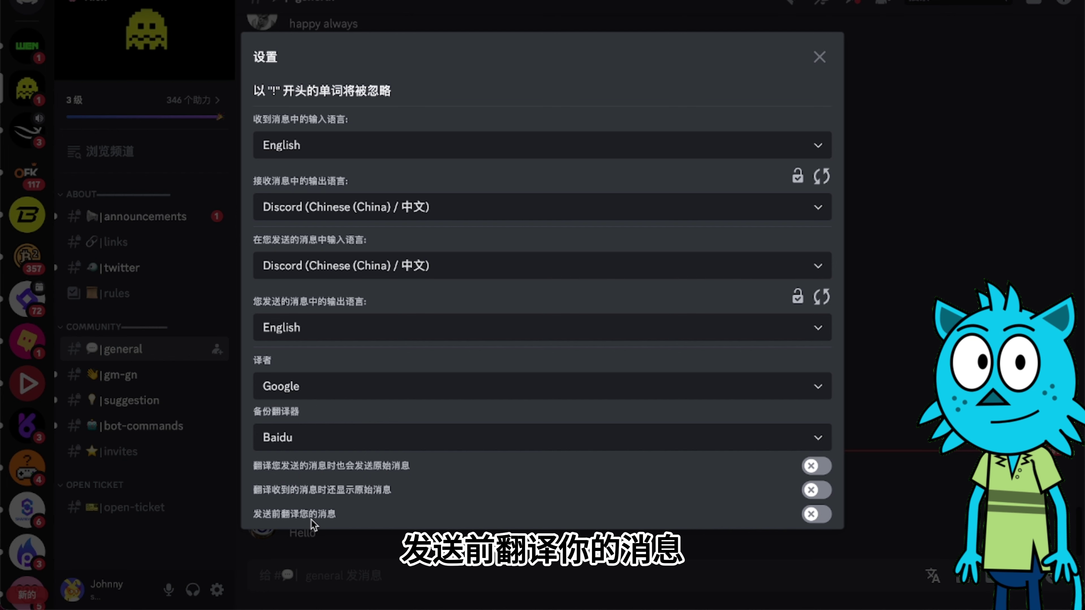
left_click(813, 490)
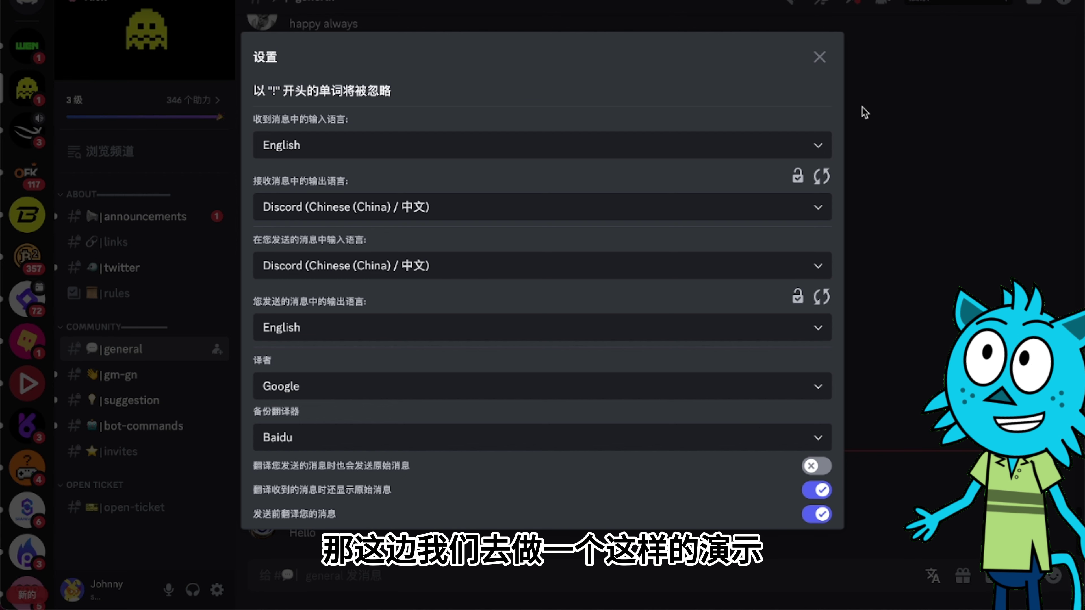
left_click(824, 60)
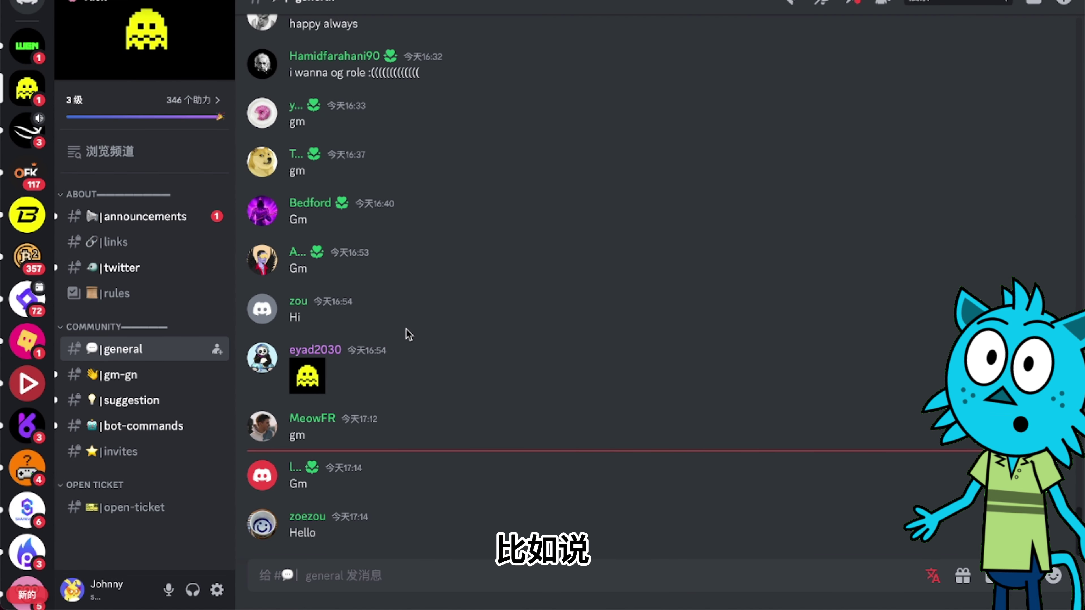
- Find the "im going green, green candles that is" message in the general channel and recheck the translator settings
scroll(404, 317, "up", 10)
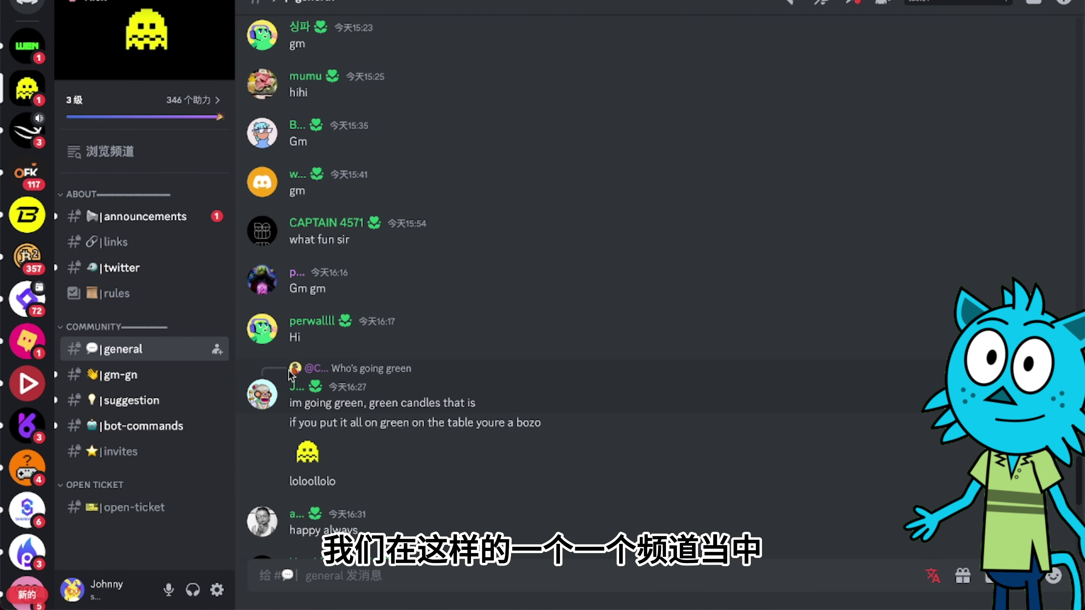
left_click_drag(291, 403, 492, 419)
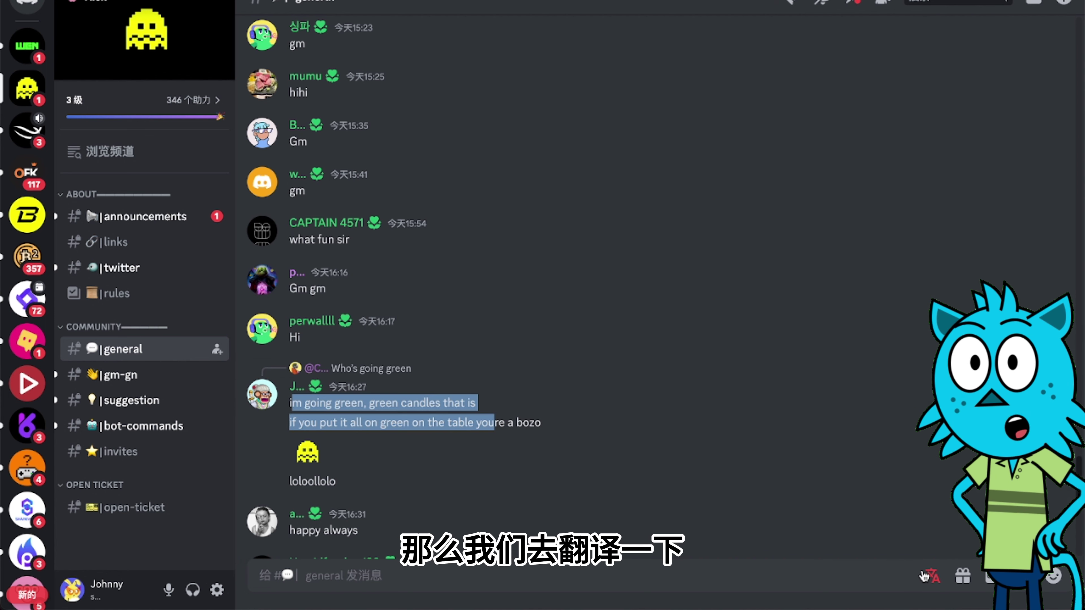
left_click(930, 577)
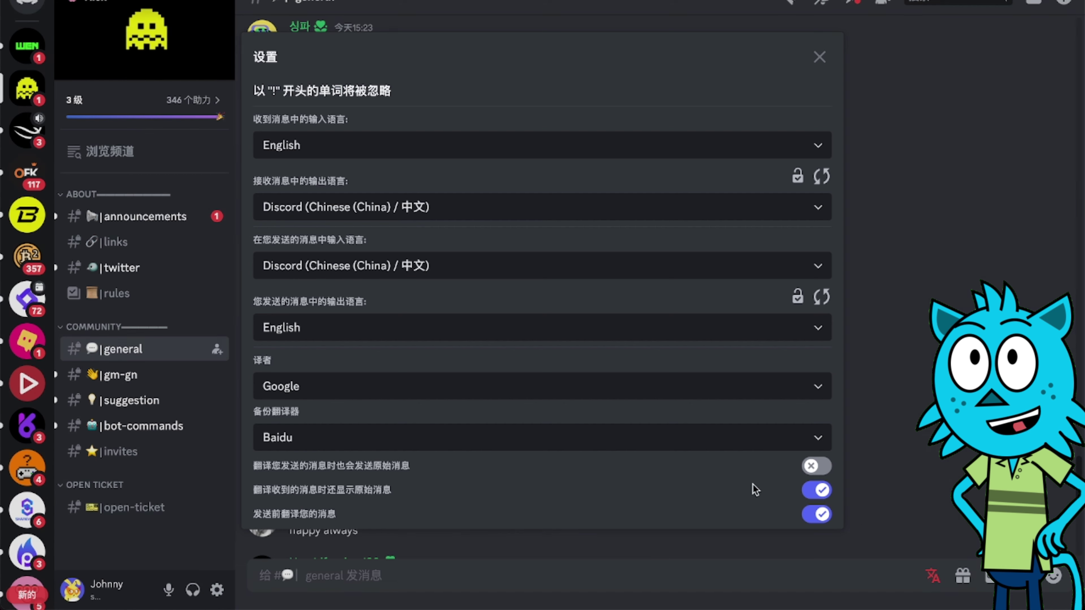
left_click(821, 54)
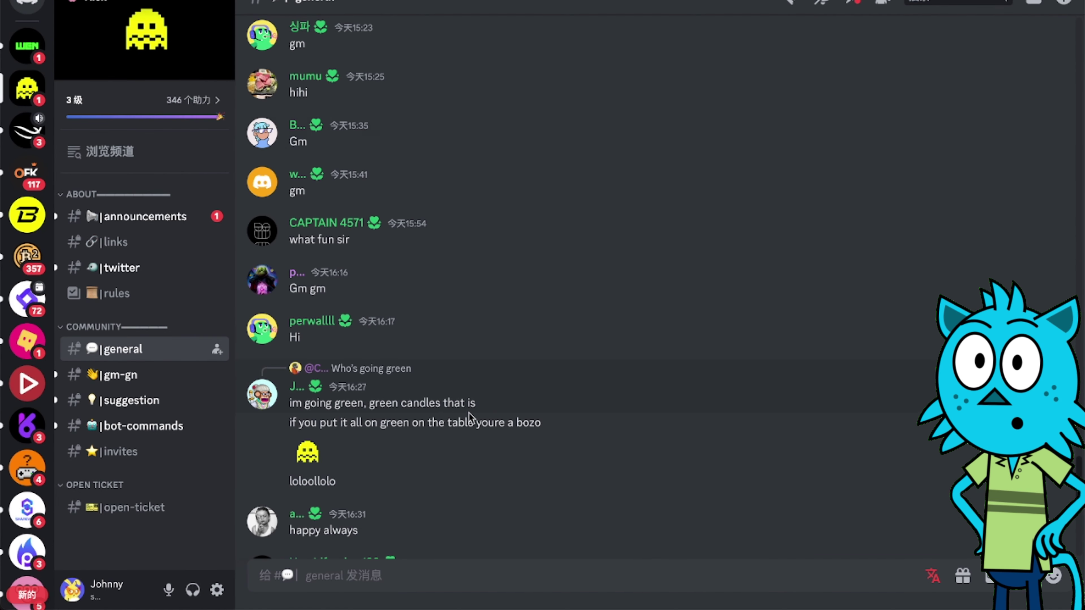
- Translate the message "if you put it all on green on the table youre a bozo" in the general channel
scroll(453, 425, "down", 1)
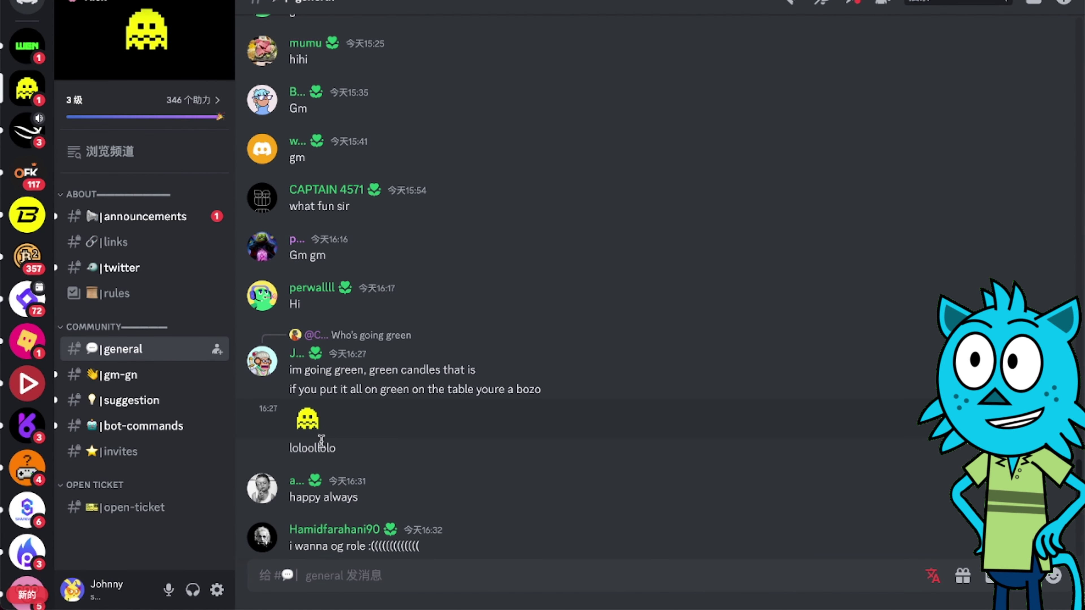
scroll(378, 339, "down", 1)
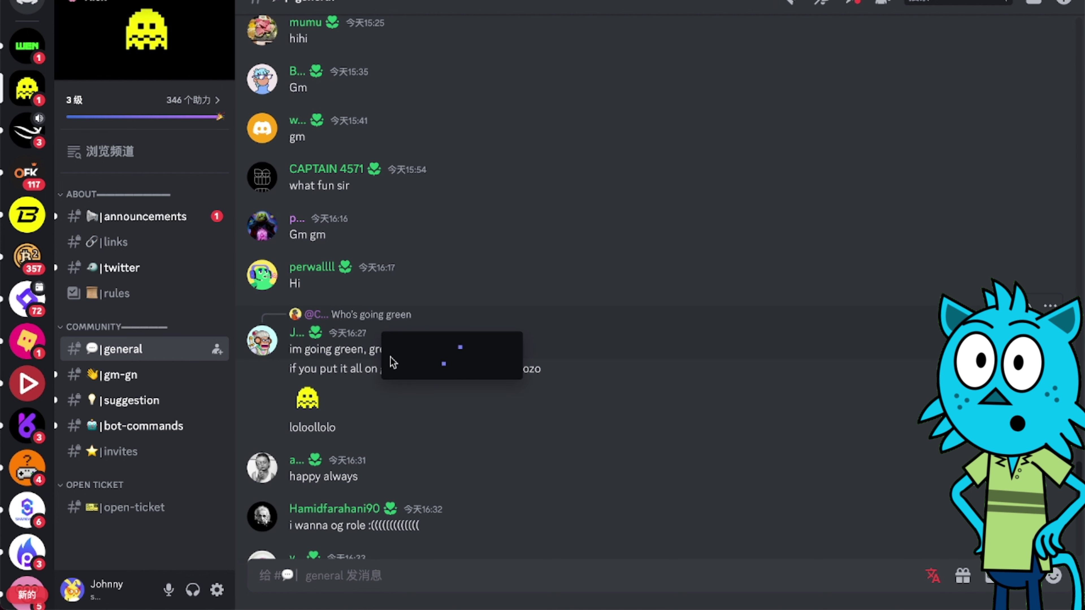
right_click(363, 364)
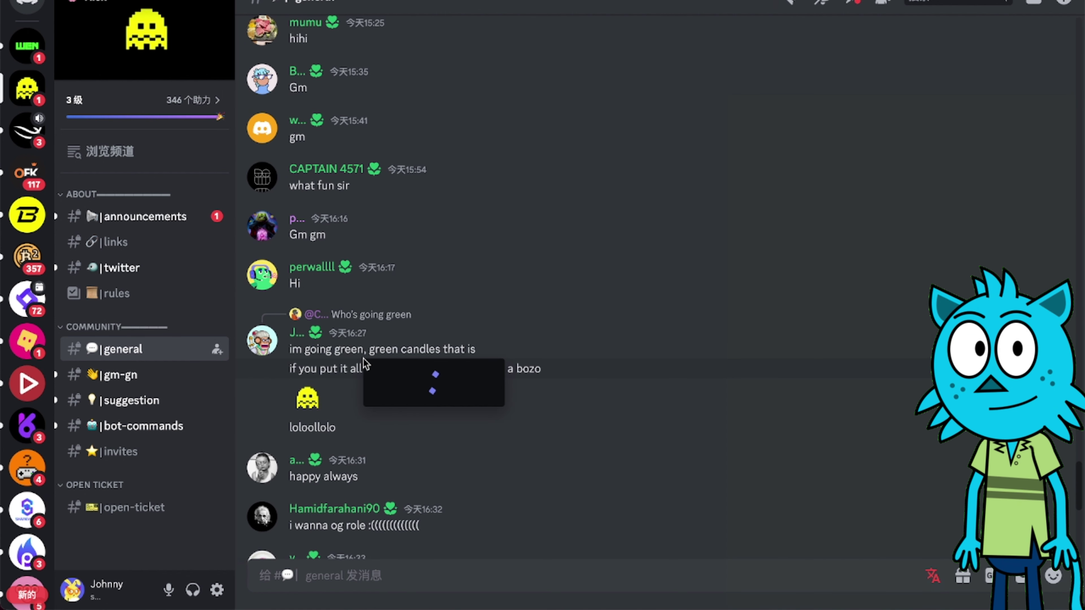
mouse_move(397, 412)
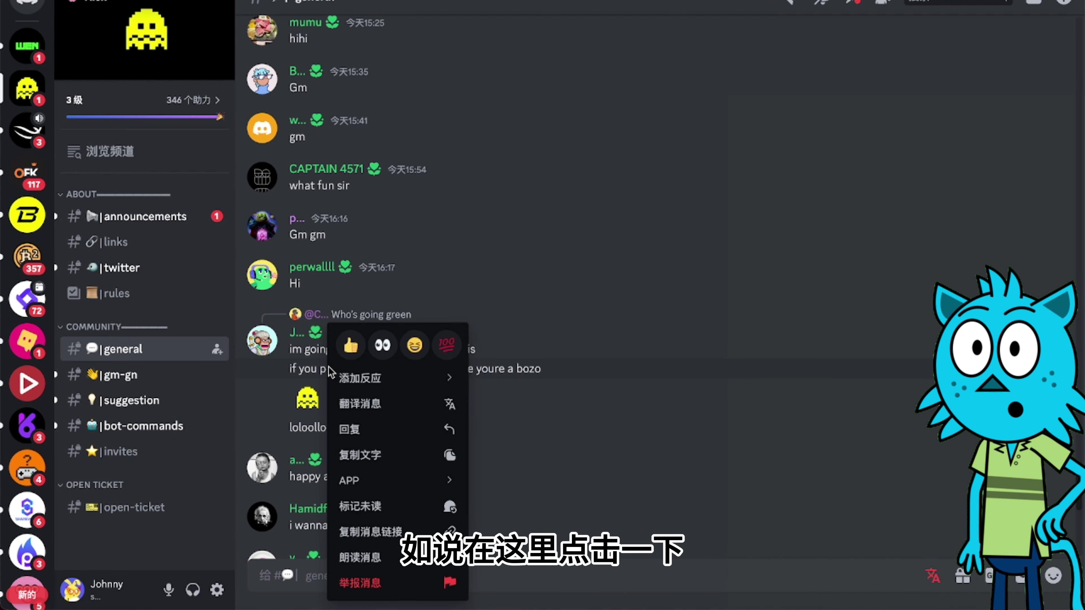
left_click(357, 405)
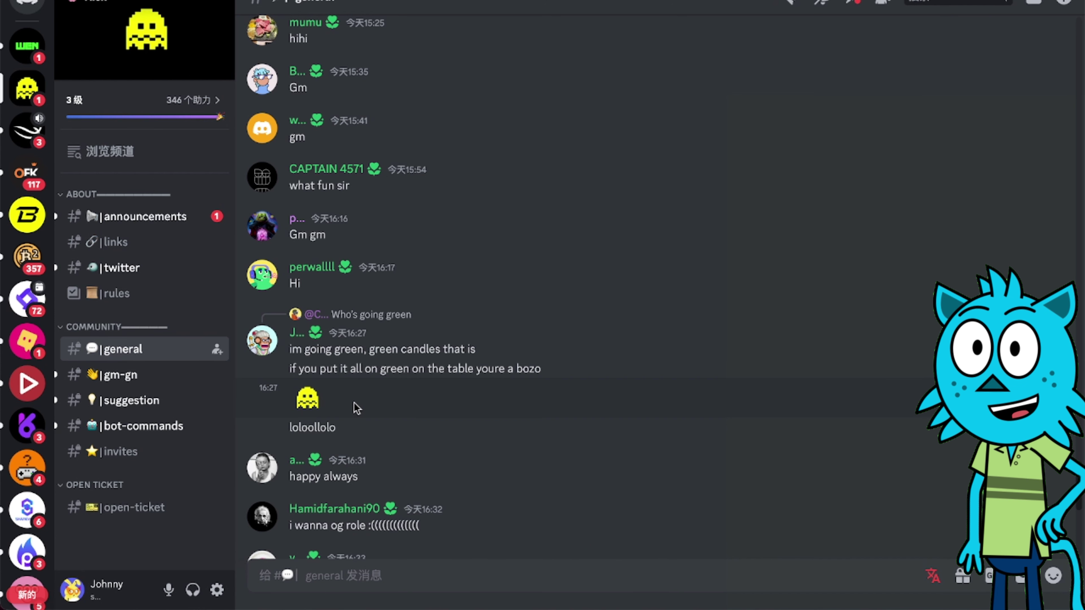
- Review the translated message with its original text and look through the earlier messages in the general channel
scroll(363, 421, "down", 10)
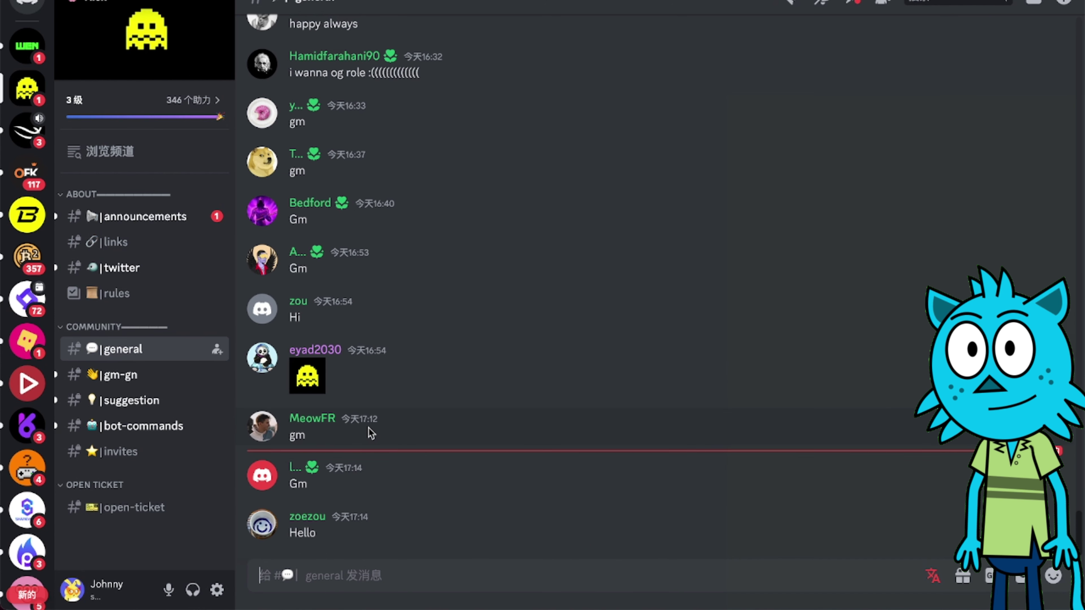
scroll(381, 343, "up", 5)
scroll(384, 342, "up", 3)
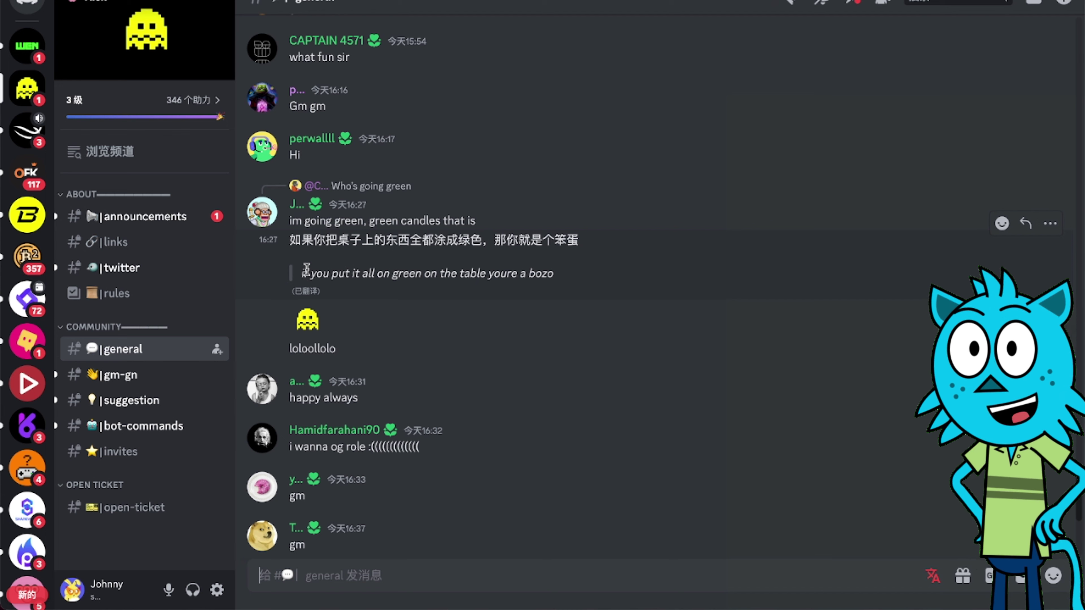
scroll(363, 257, "up", 5)
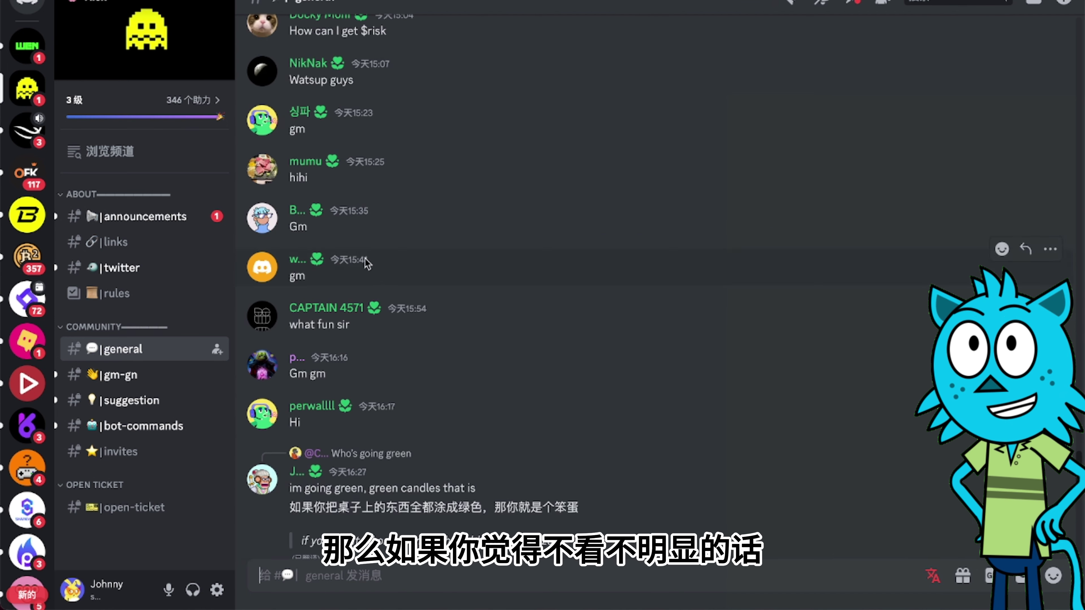
scroll(338, 180, "up", 1)
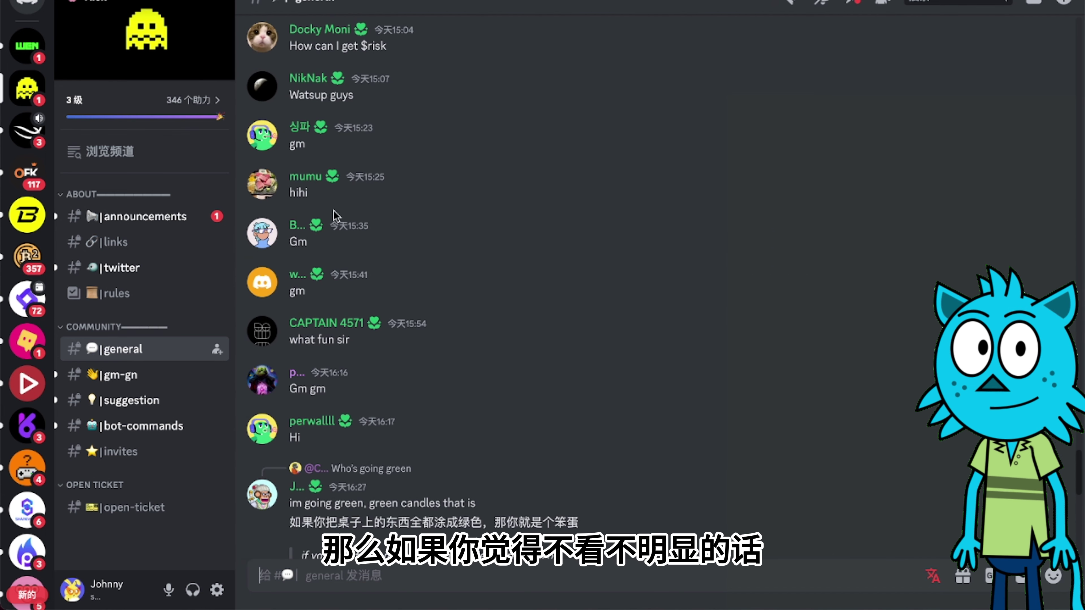
- Translate the message "How can I get $risk" in the general channel and view the translation with its original text
right_click(335, 46)
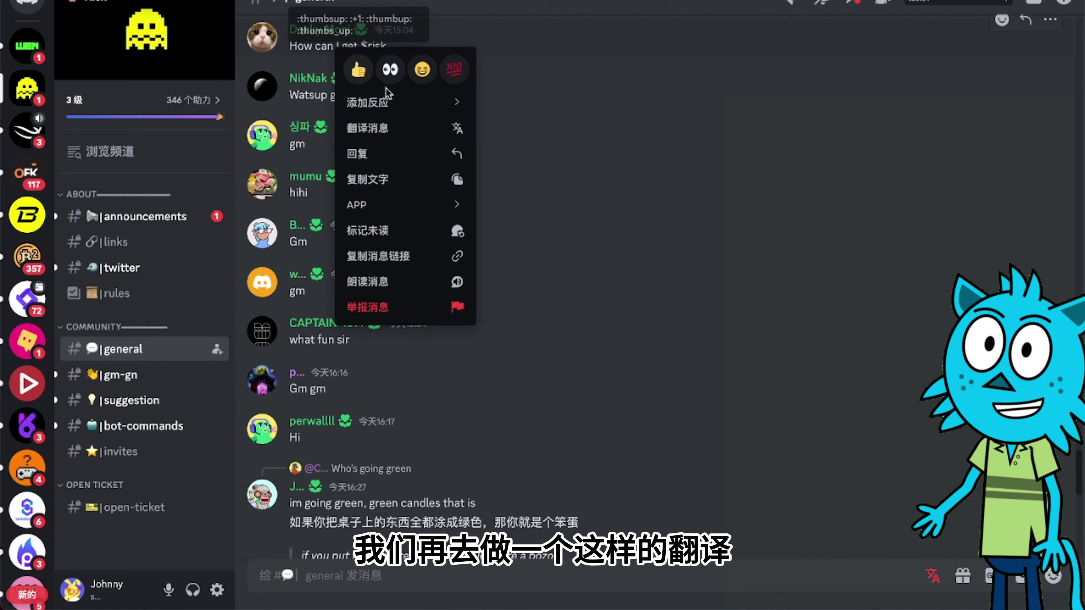
left_click(395, 136)
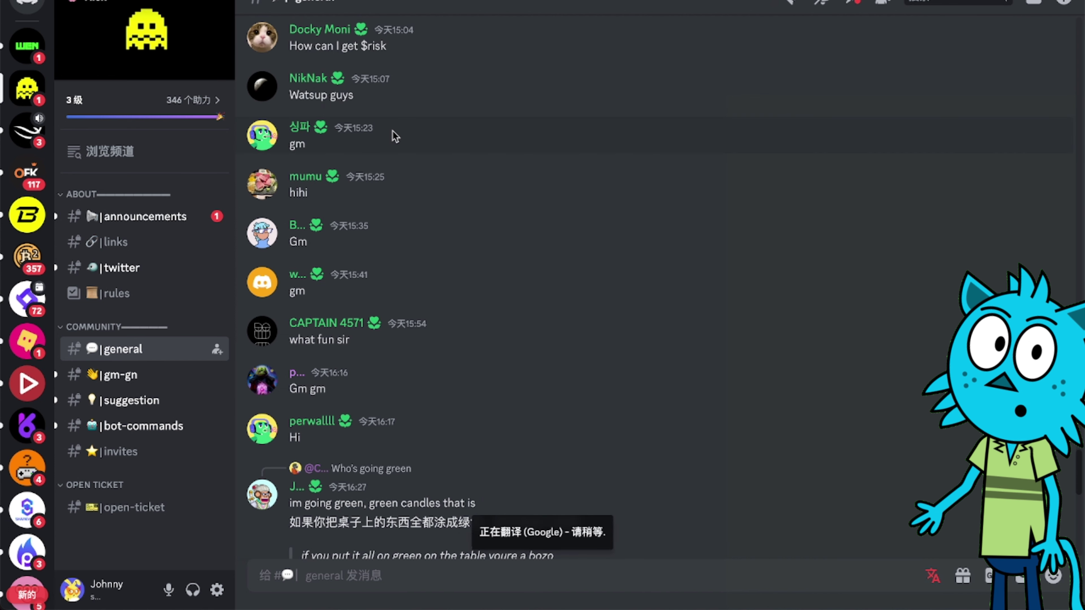
scroll(395, 136, "down", 10)
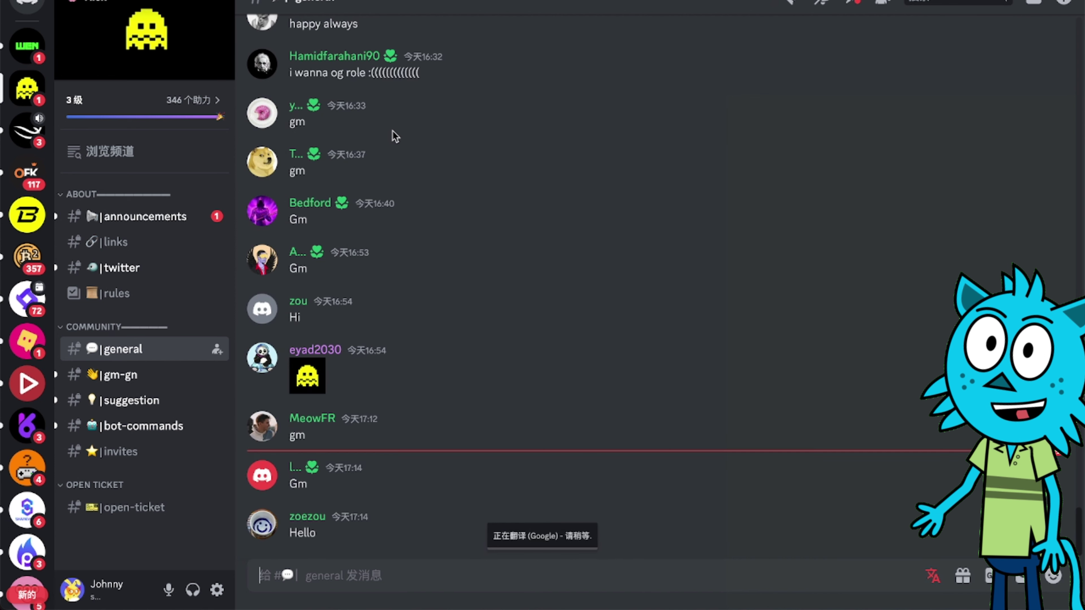
scroll(407, 162, "up", 9)
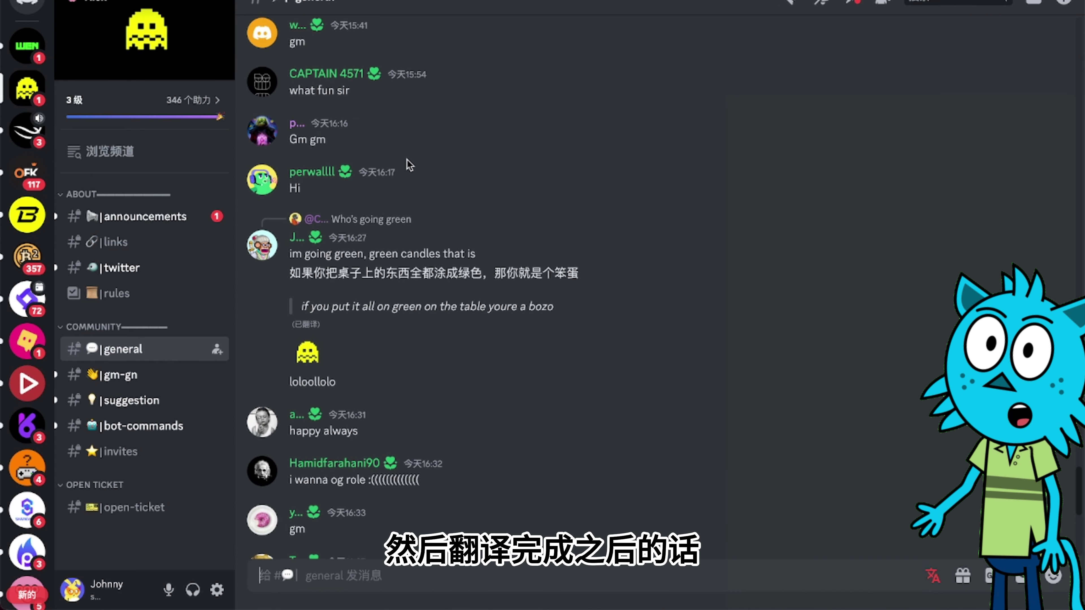
scroll(410, 170, "up", 3)
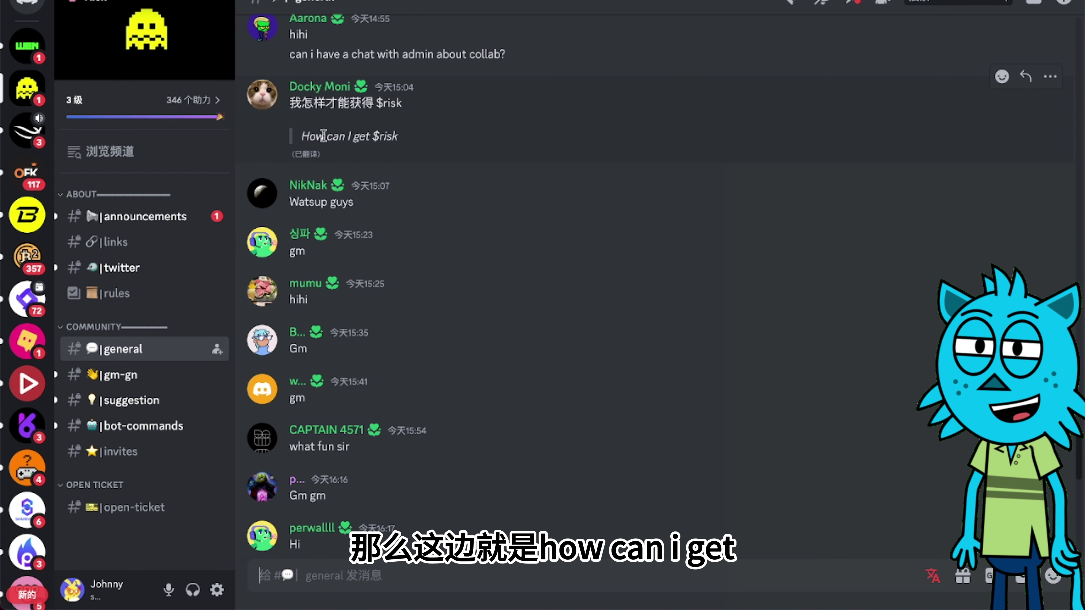
- Send the English message "good afternoon bro" in the general channel
scroll(432, 272, "down", 15)
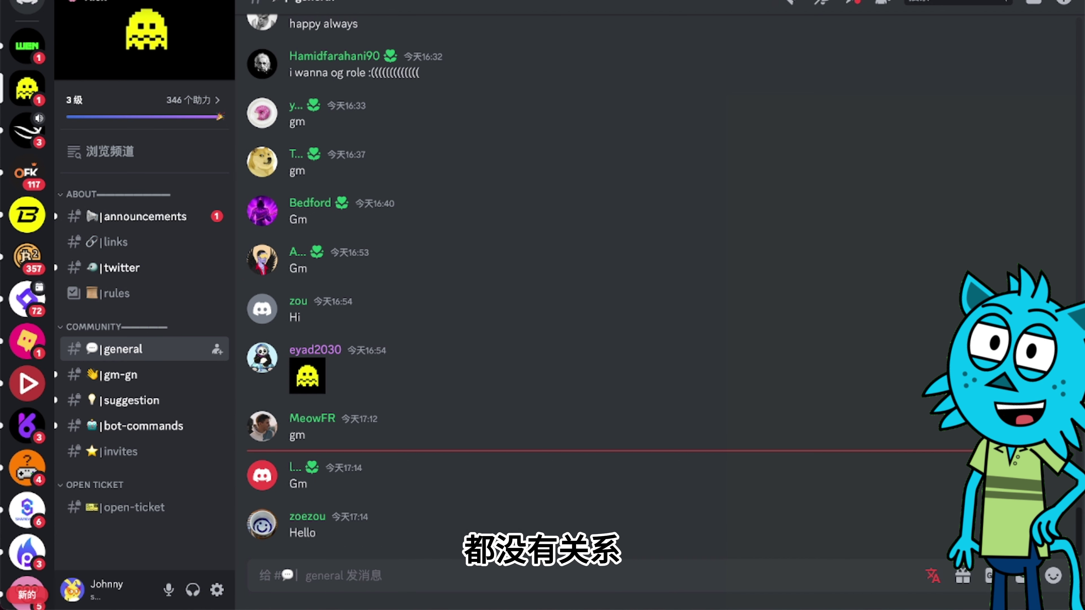
type("gooo")
type("d")
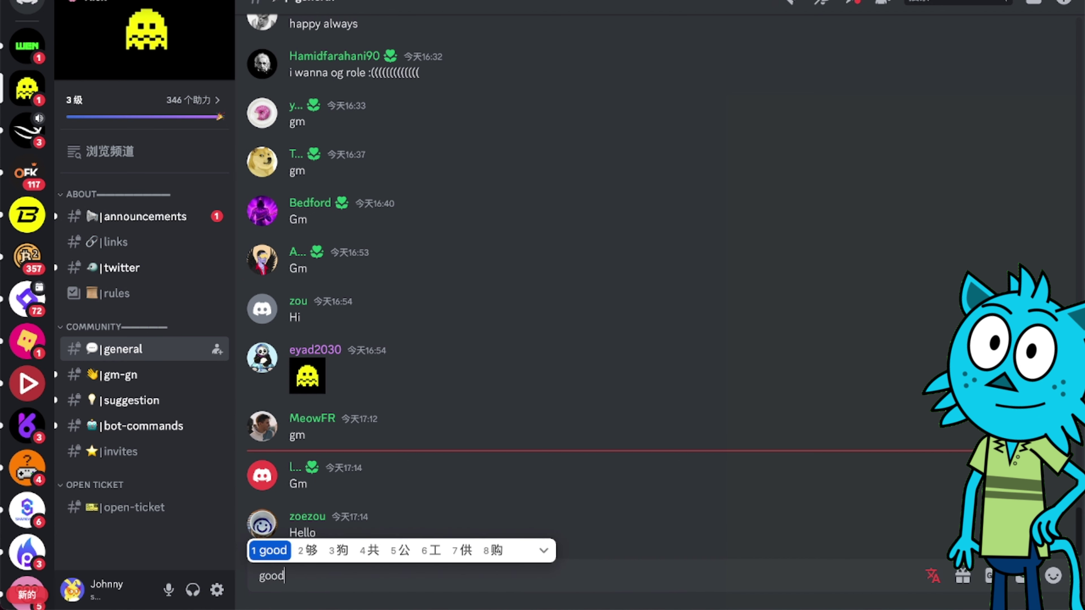
key("space")
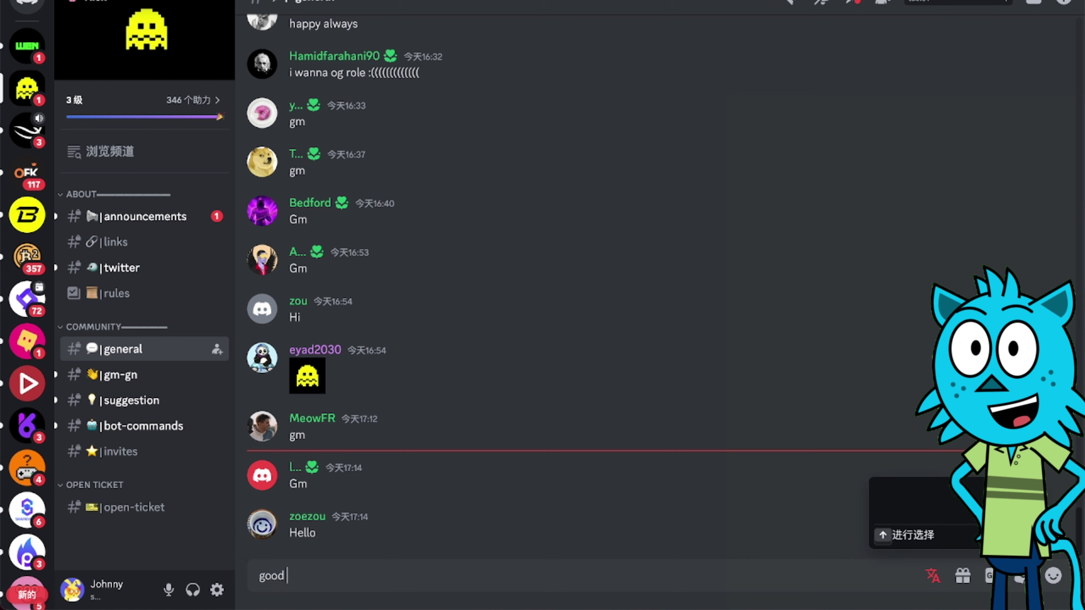
type("after")
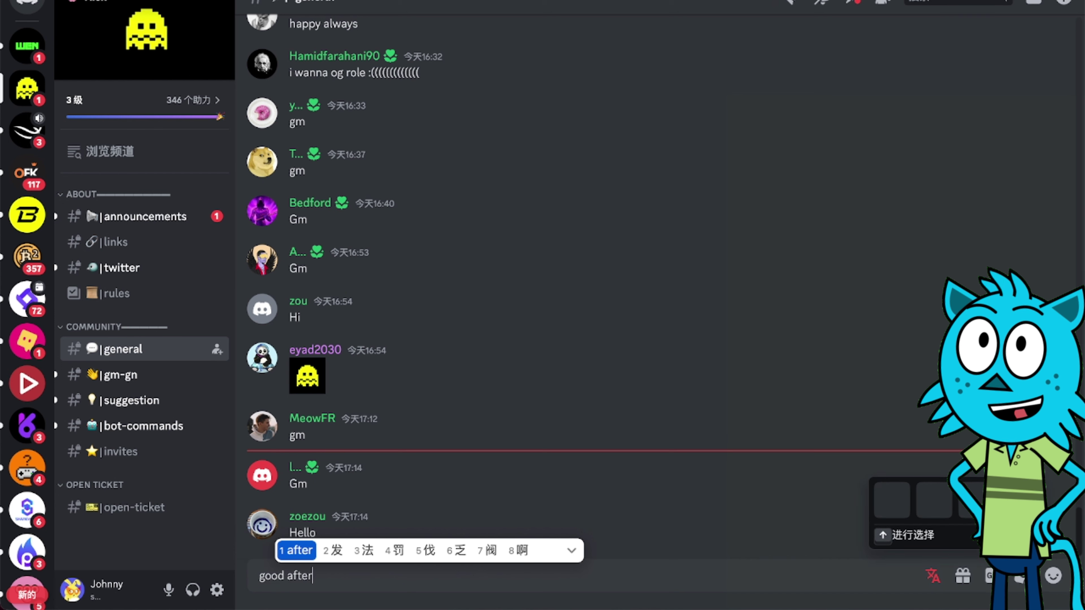
type("noon")
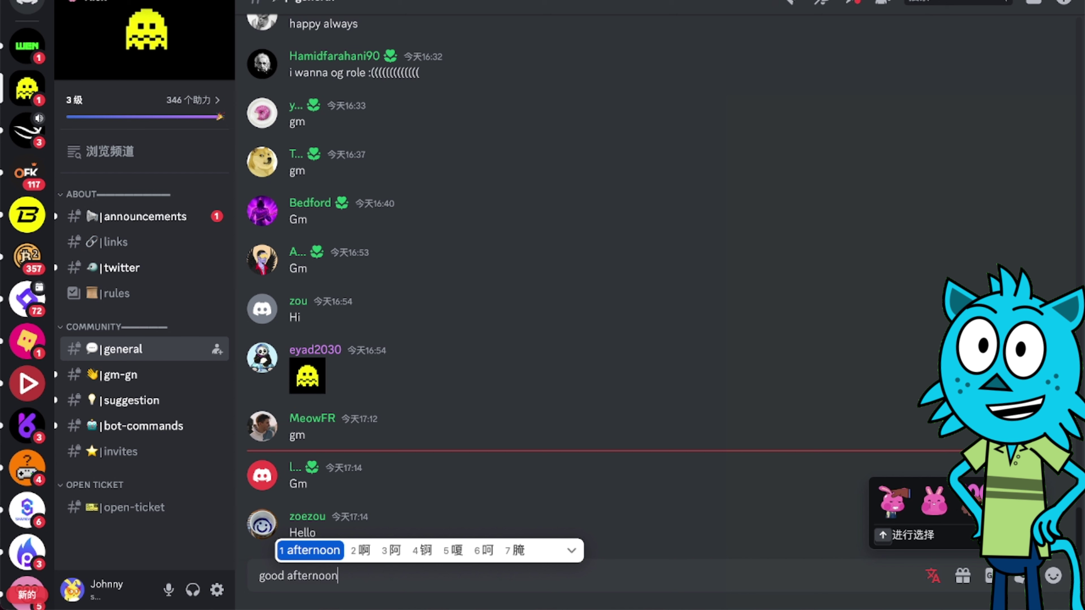
type("oon")
key("space")
type("bro")
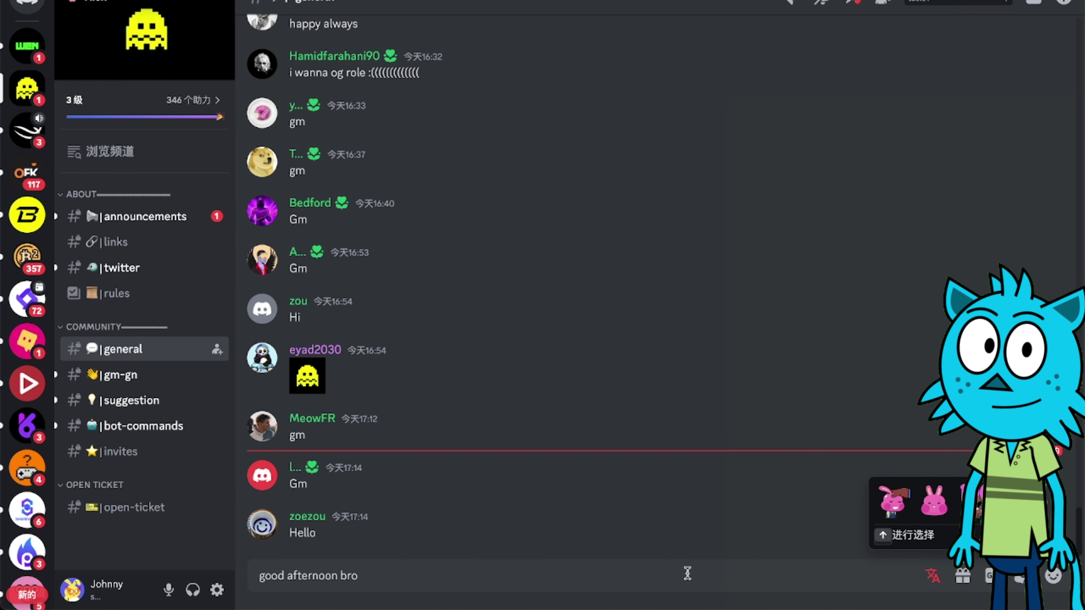
key("Return")
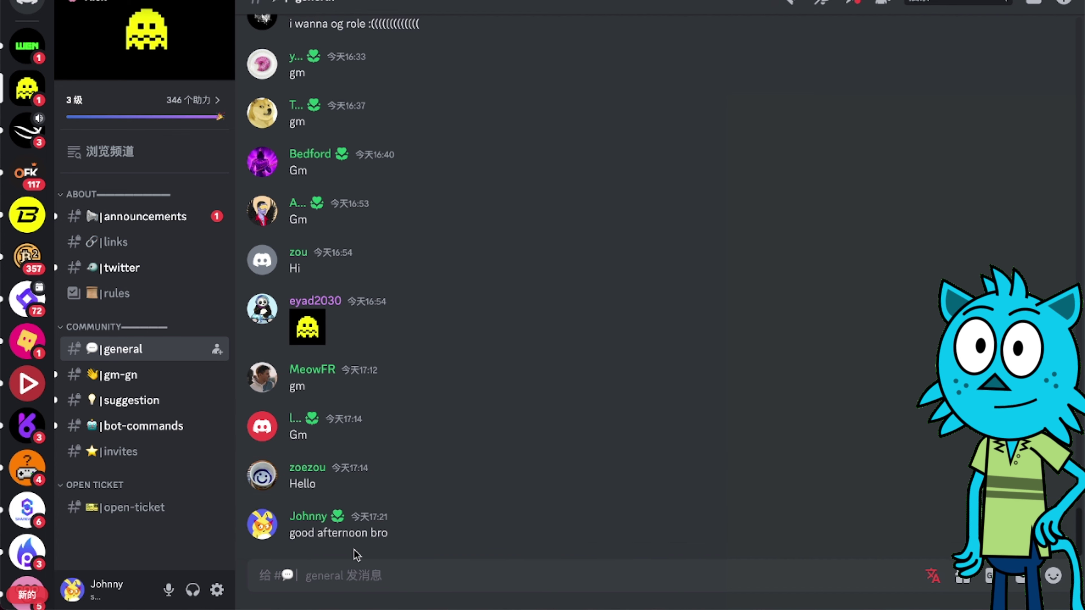
- Send the Chinese message "中午好兄弟" in the general channel with automatic translation to English
type("zhon")
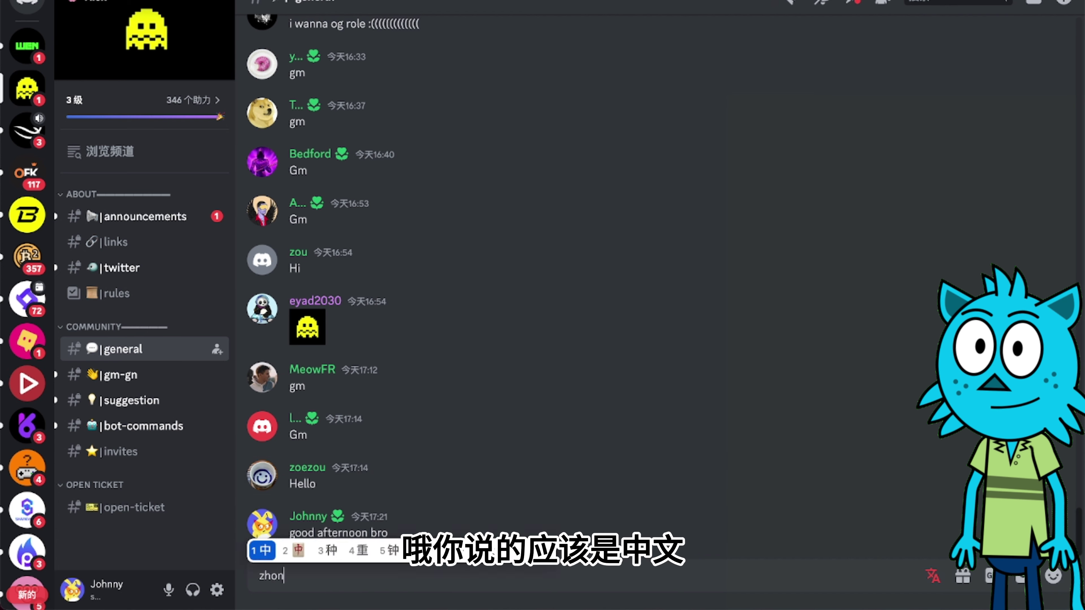
type("g hao h")
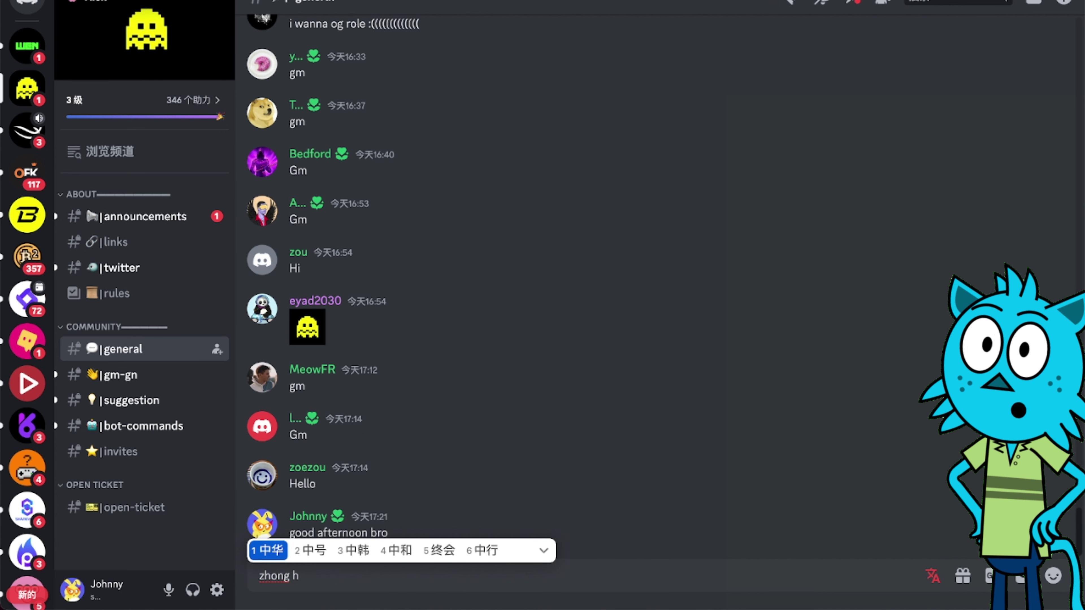
key("BackSpace")
type("wuhao")
key("space")
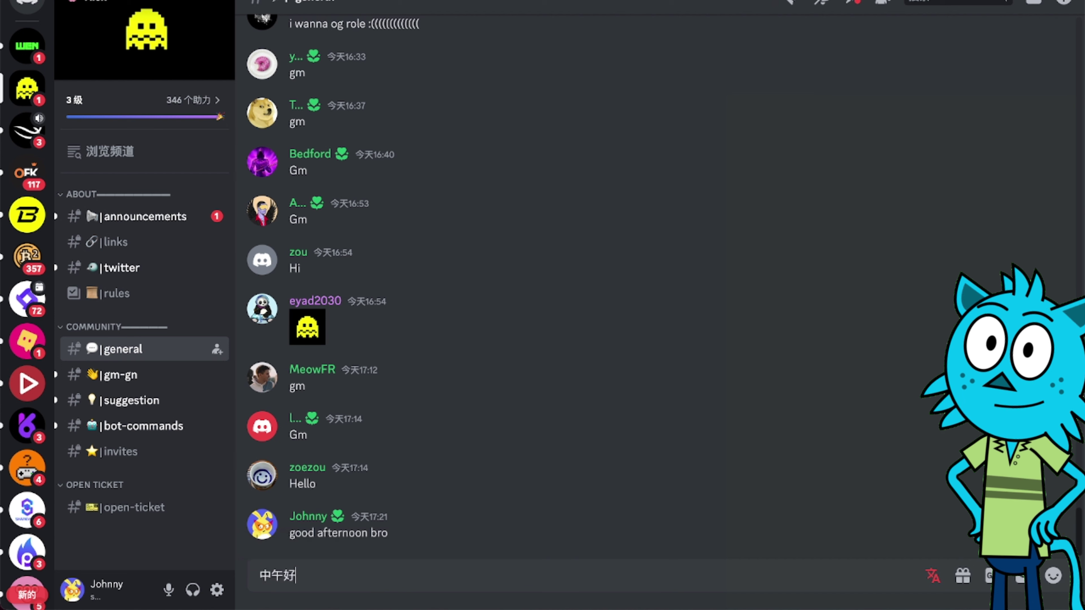
type("xiongdi")
key("space")
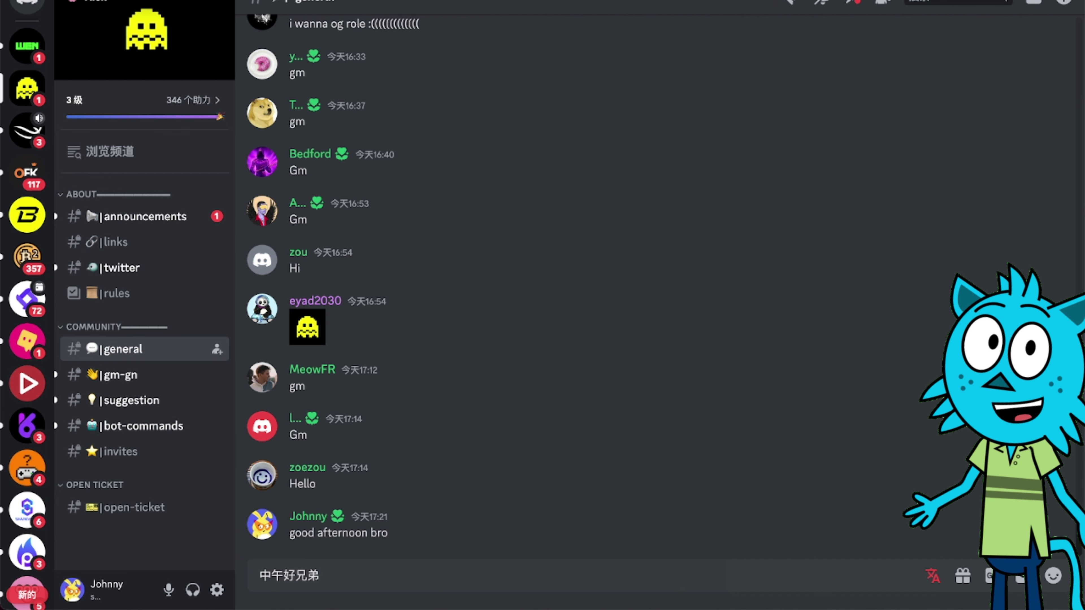
key("Return")
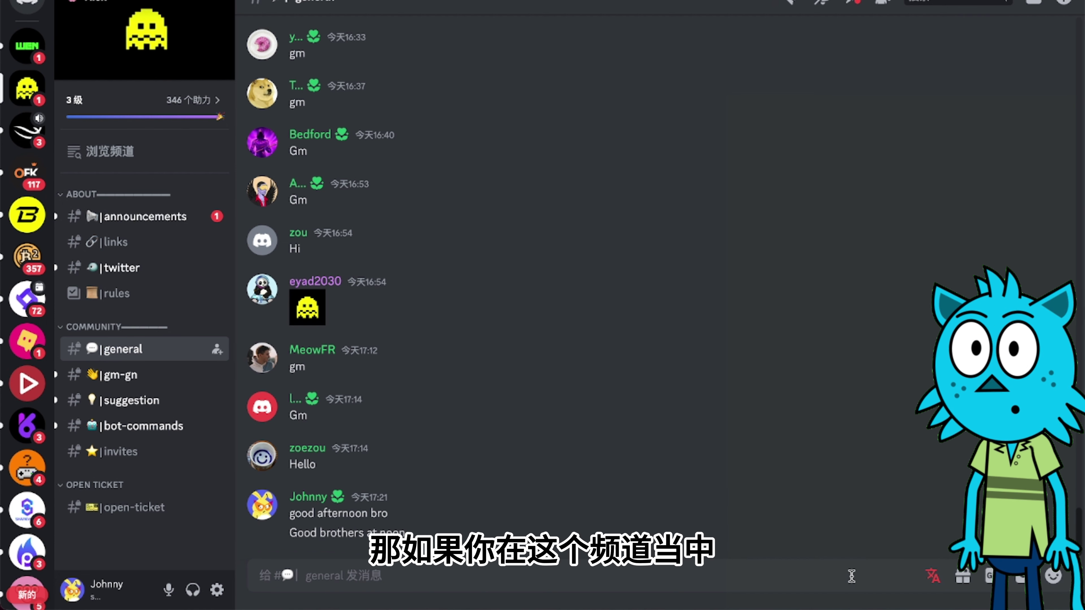
- Look through the output languages offered for sent messages in the translator settings, keeping the current choice
left_click(932, 576)
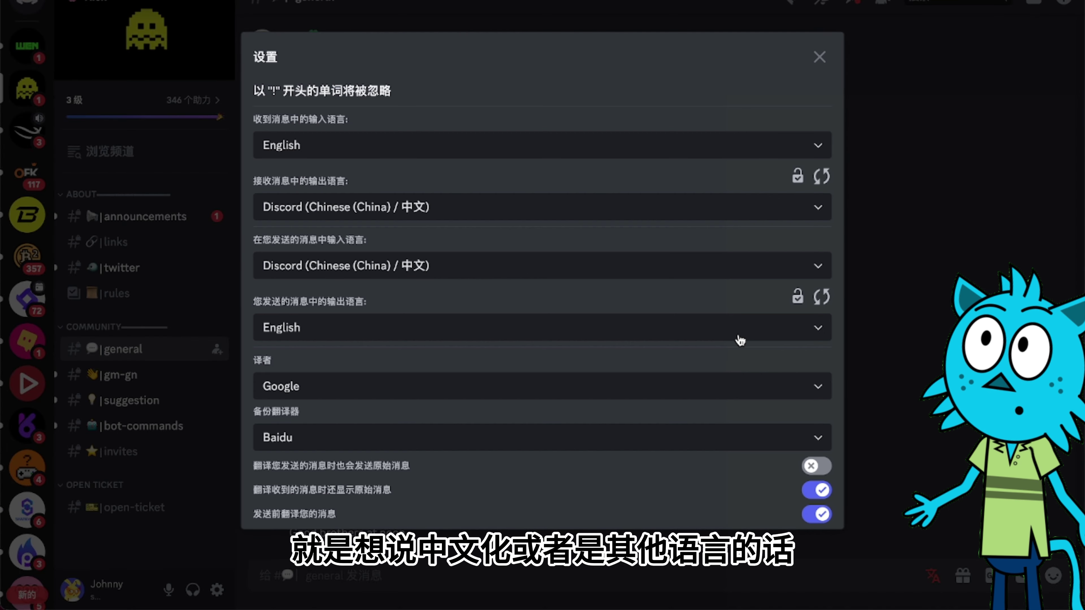
left_click(741, 341)
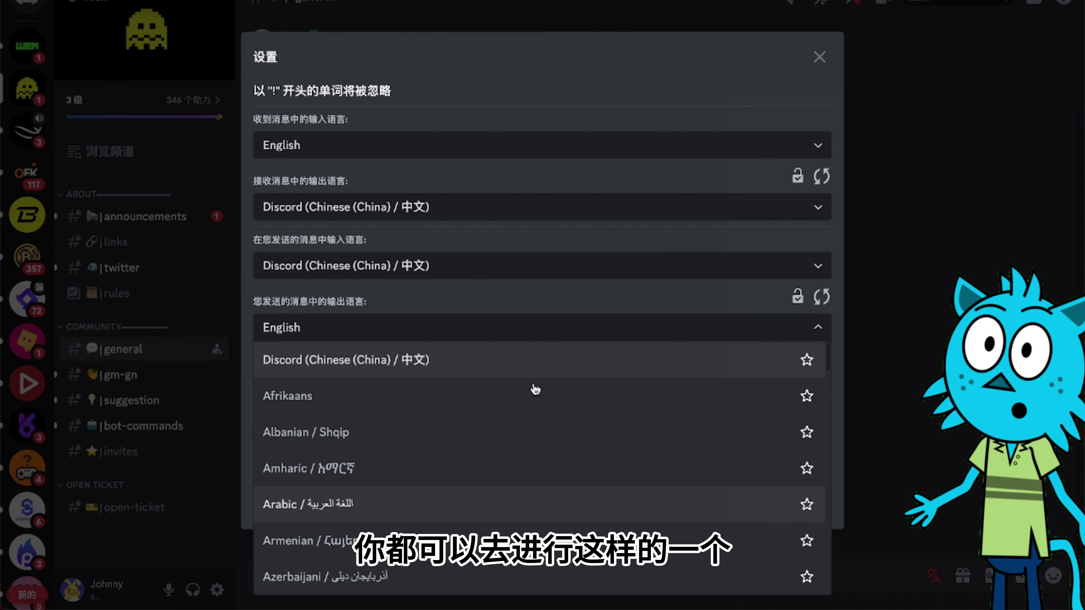
left_click(817, 61)
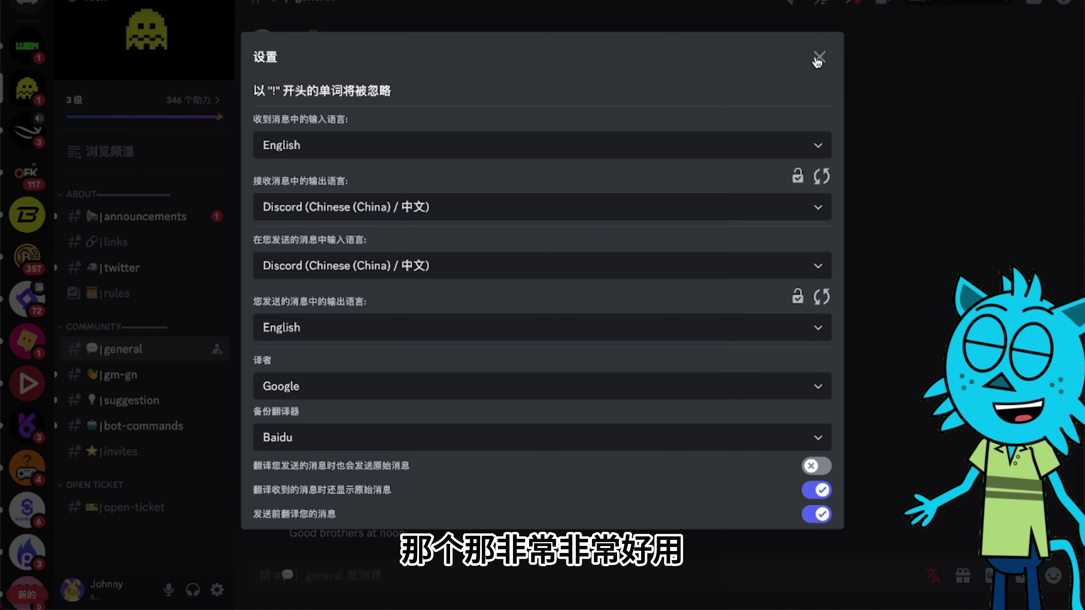
key("Escape")
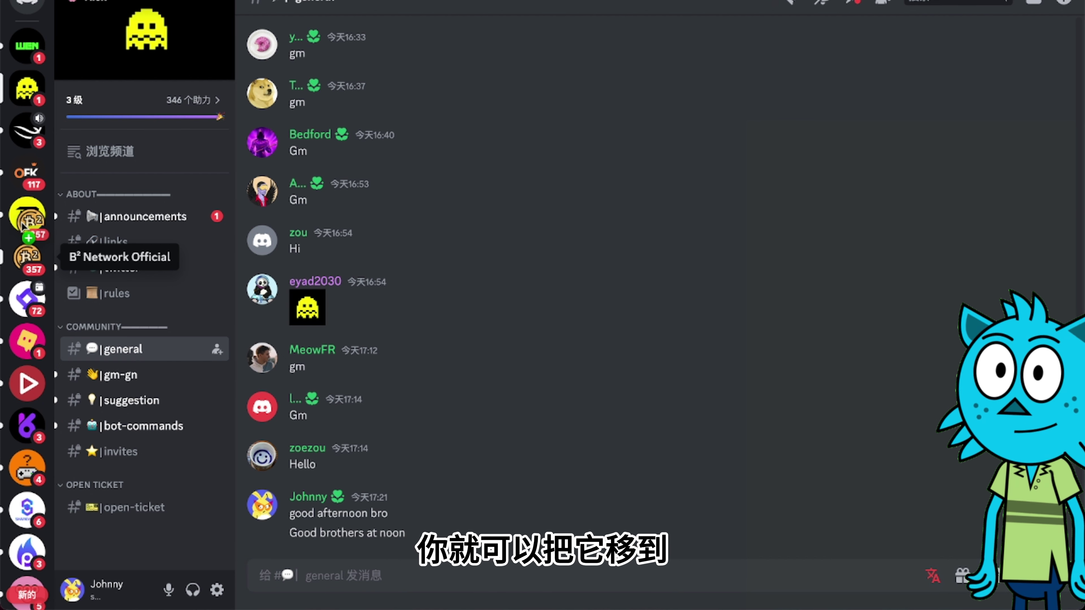
- Group the Blast, B² Network Official, MetaTdex and neighbouring pink-icon servers into one folder, and expand and collapse it
left_click_drag(22, 261, 23, 191)
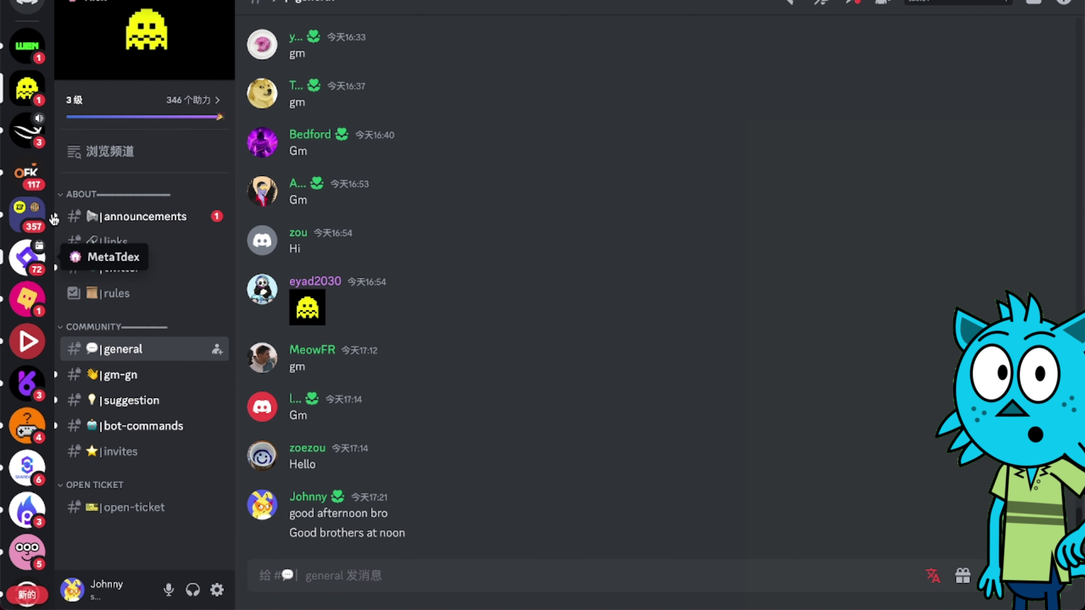
left_click_drag(27, 256, 29, 217)
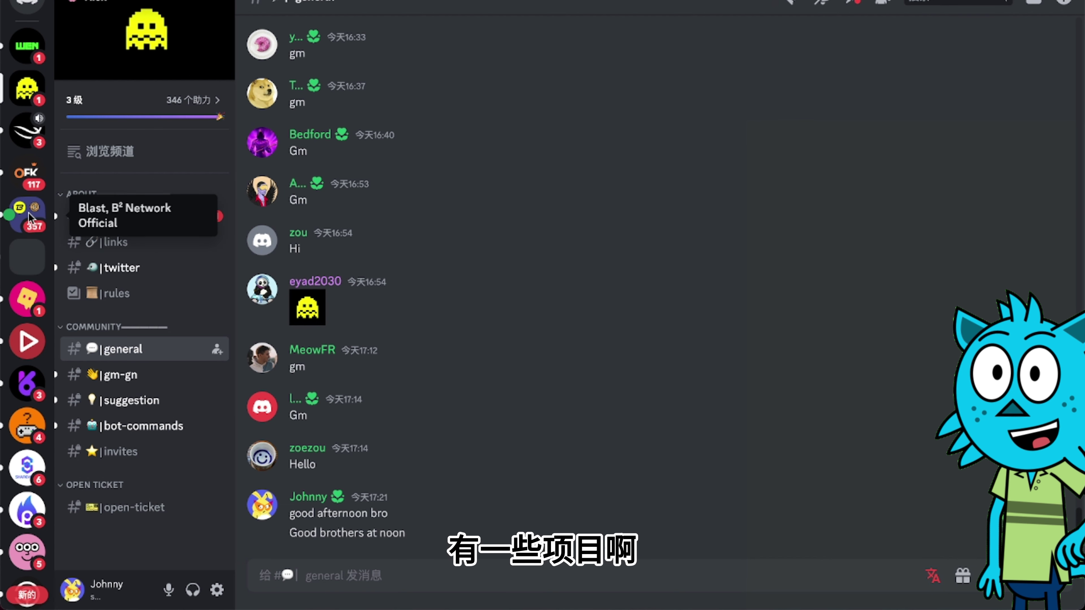
left_click_drag(26, 256, 29, 216)
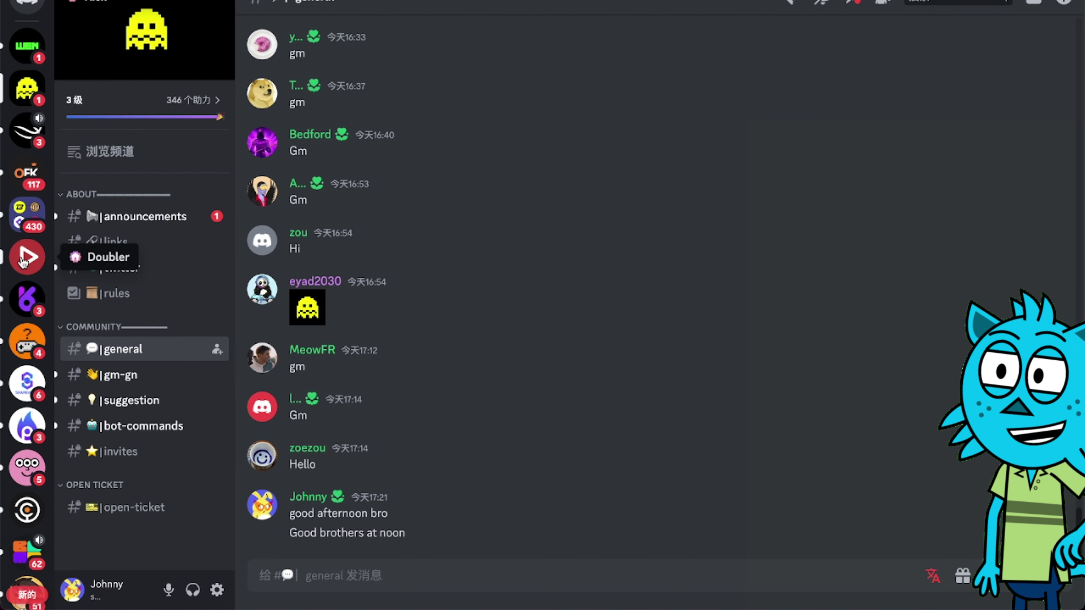
left_click(37, 204)
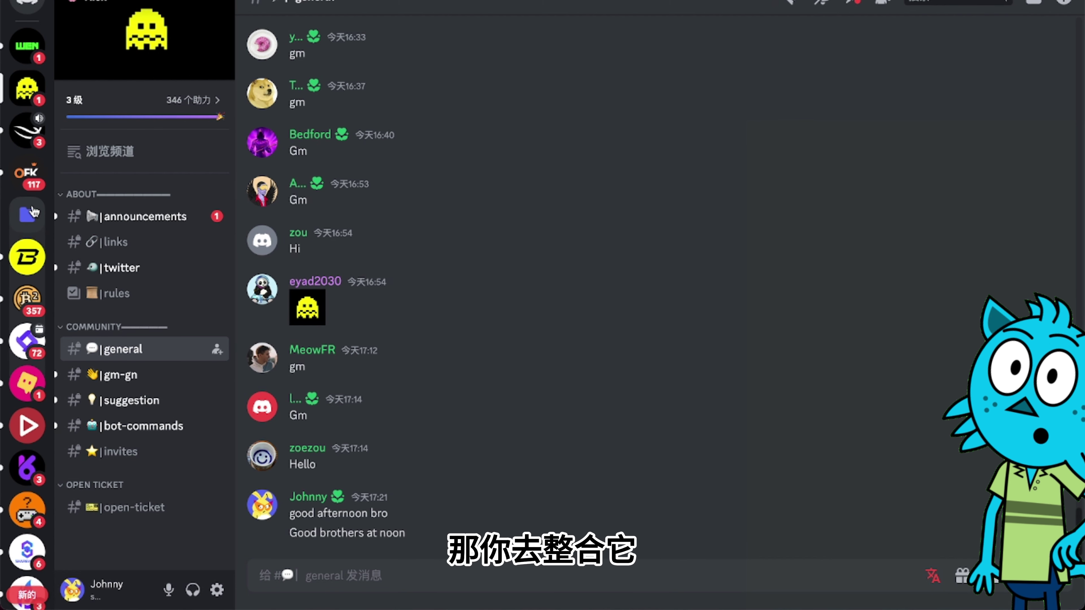
left_click(27, 215)
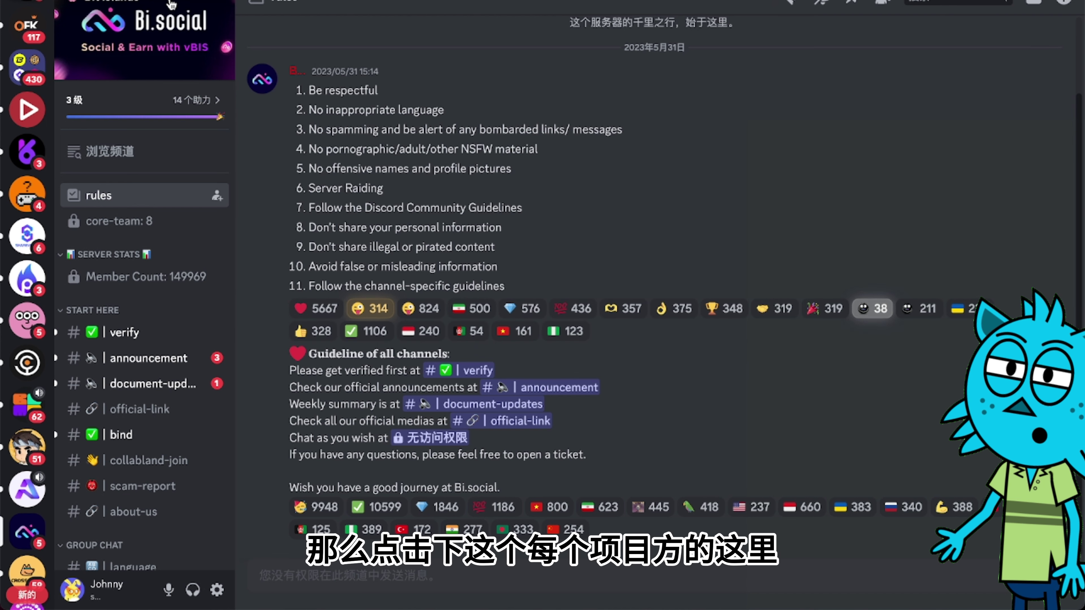
- Bring up the friend invitation for the Bit islands server and examine the code at the end of its invite link
left_click(185, 4)
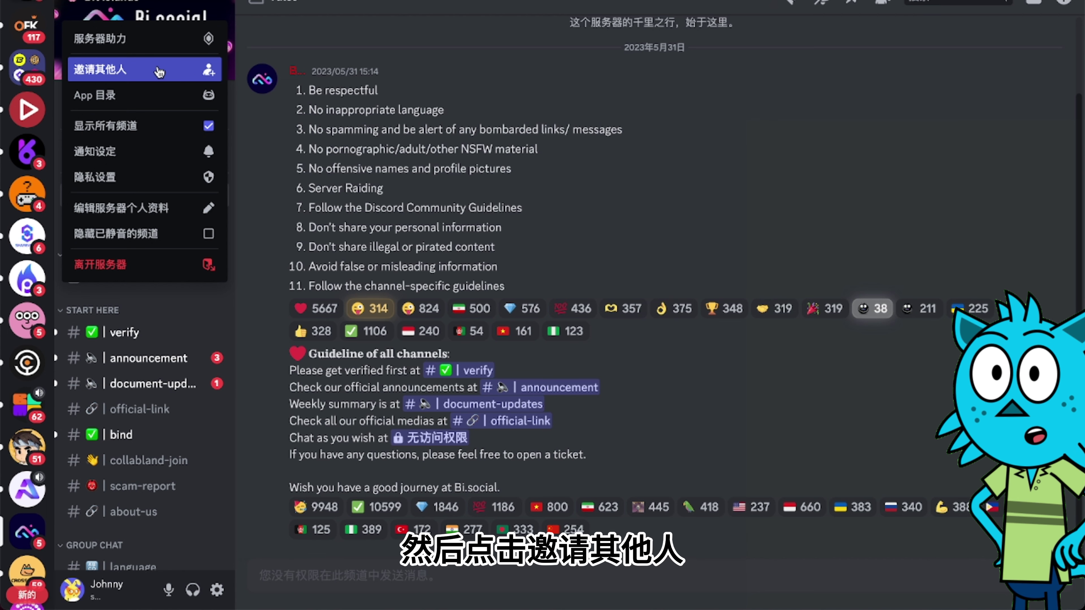
left_click(162, 69)
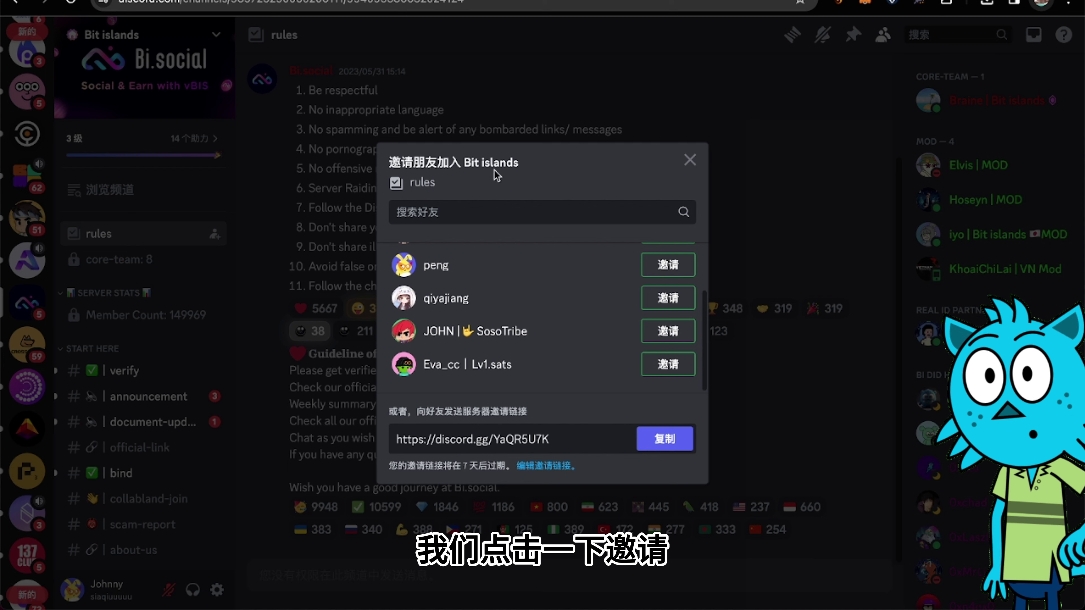
left_click(549, 440)
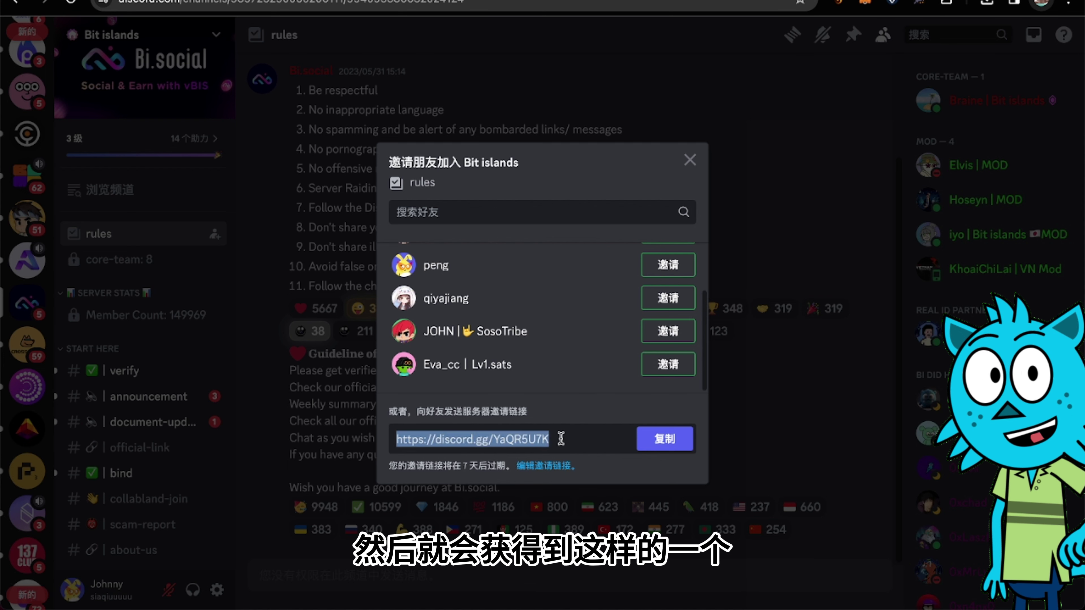
left_click(562, 439)
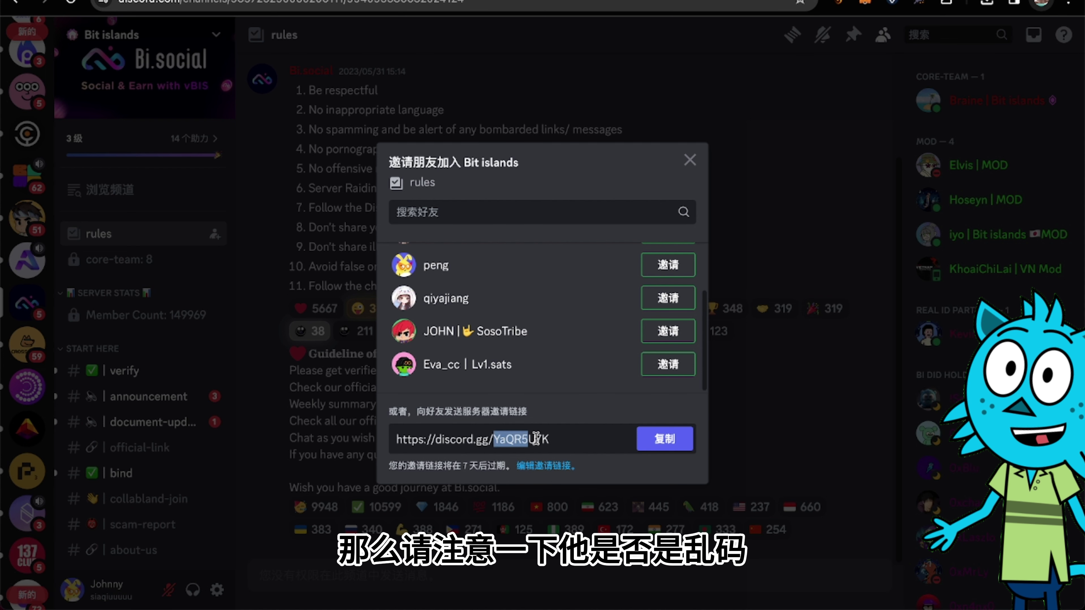
left_click(562, 437)
left_click(508, 440)
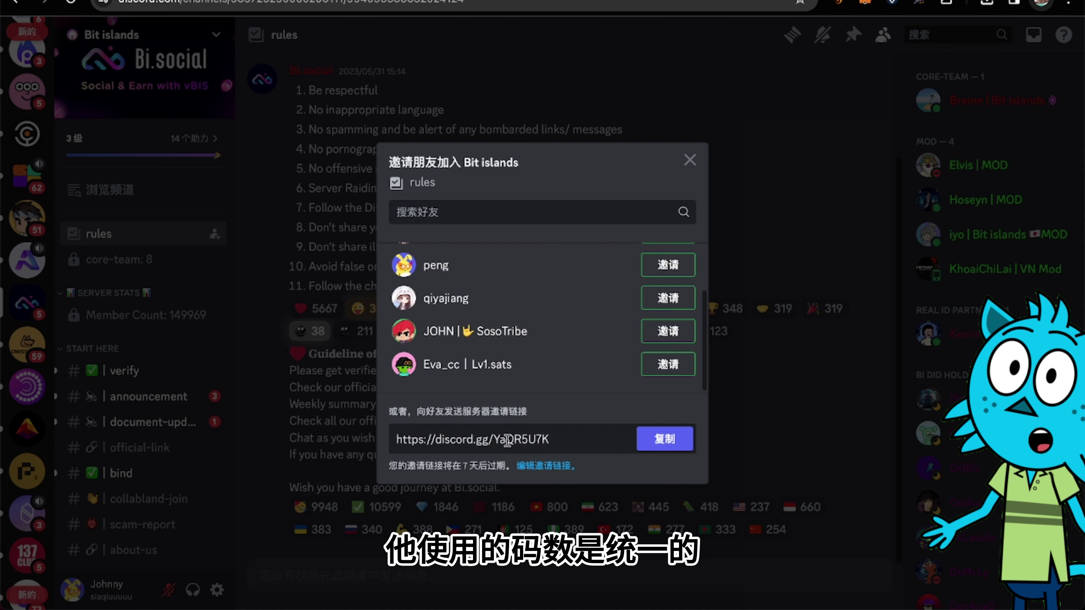
left_click_drag(525, 437, 551, 439)
left_click(562, 438)
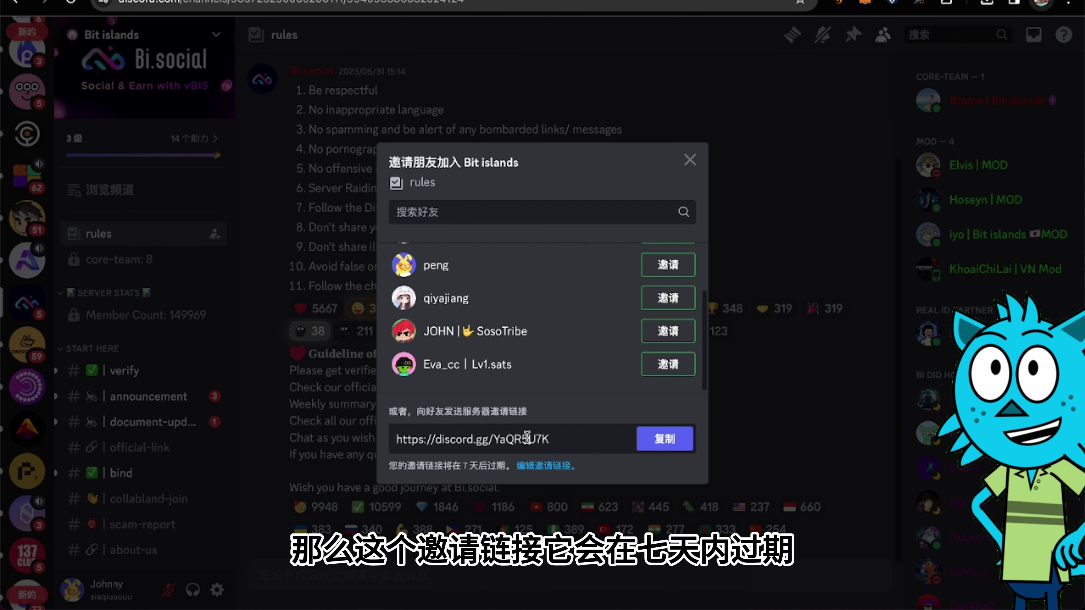
- Open the settings of the Bit islands invite link and view the available expiry periods without changing the selection
left_click(544, 467)
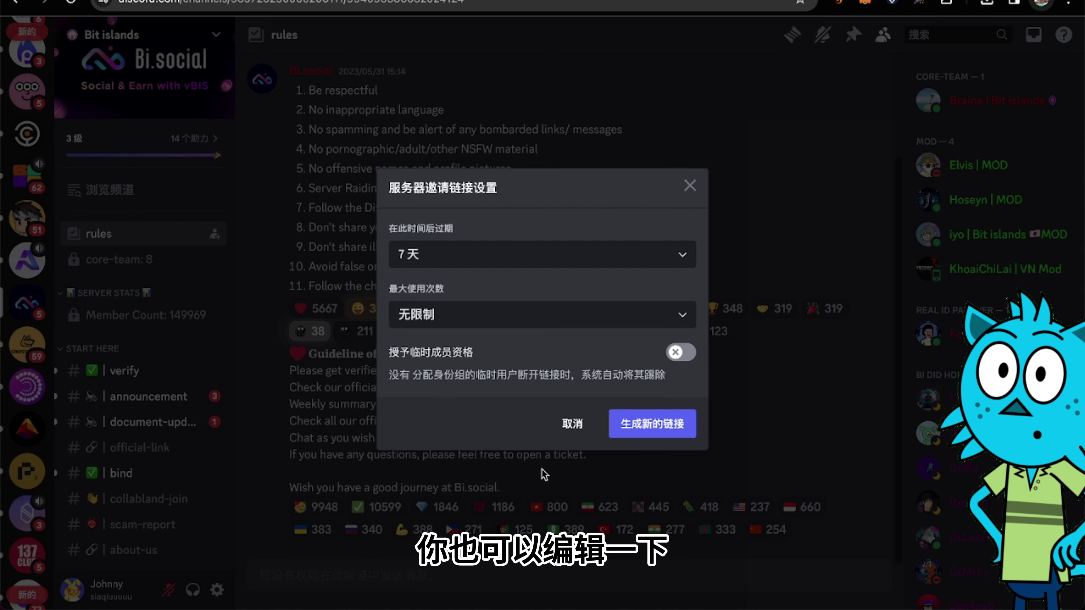
left_click(492, 259)
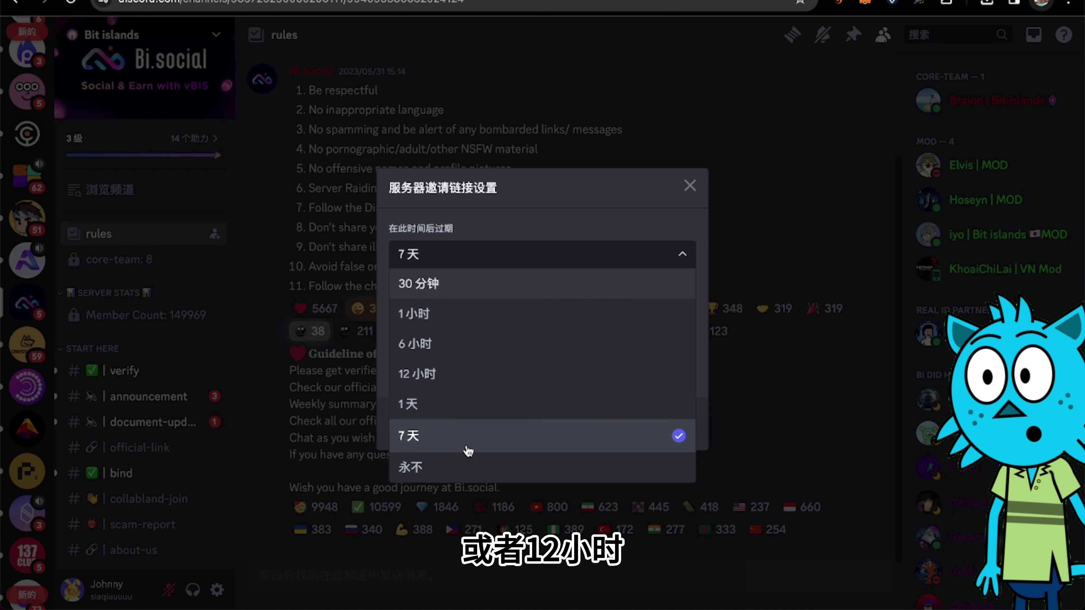
left_click(572, 216)
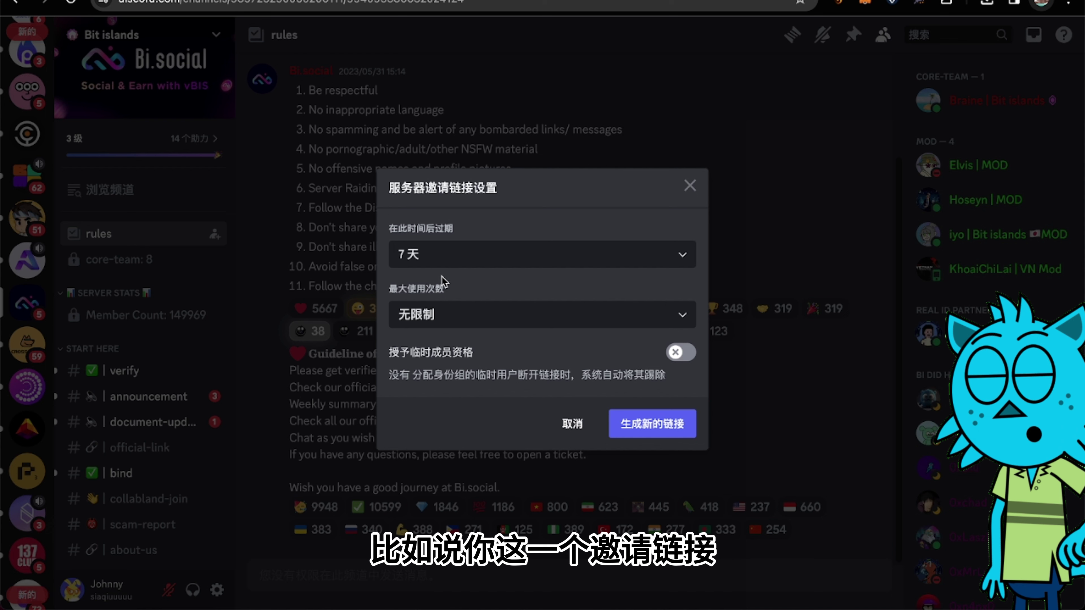
- View the maximum-use options for the Bit islands invite link without changing them, and close the link settings and the invitation
left_click(461, 317)
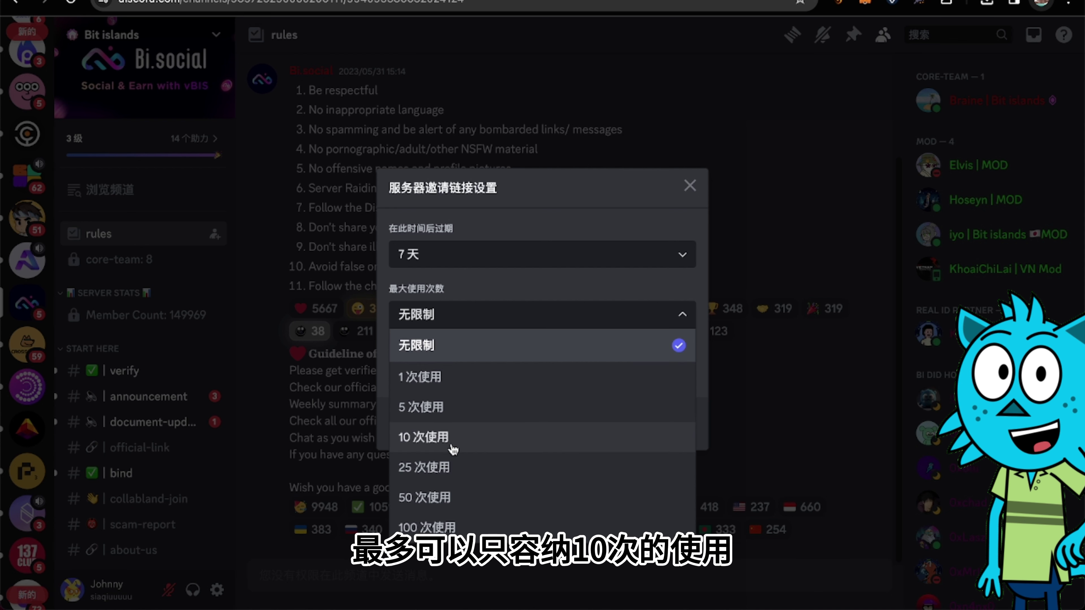
left_click(581, 278)
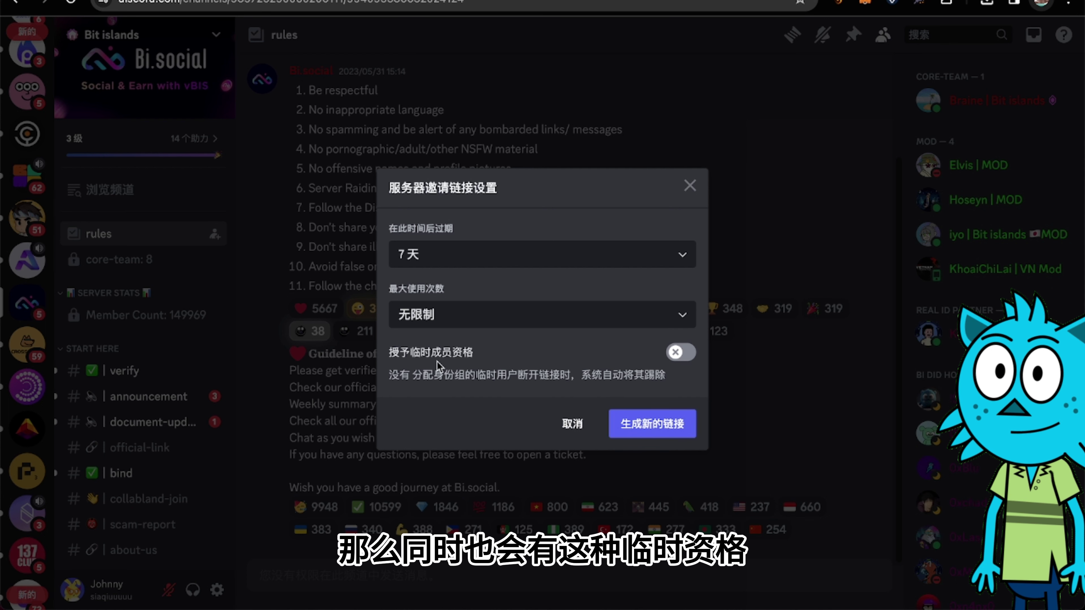
left_click(573, 426)
left_click(691, 160)
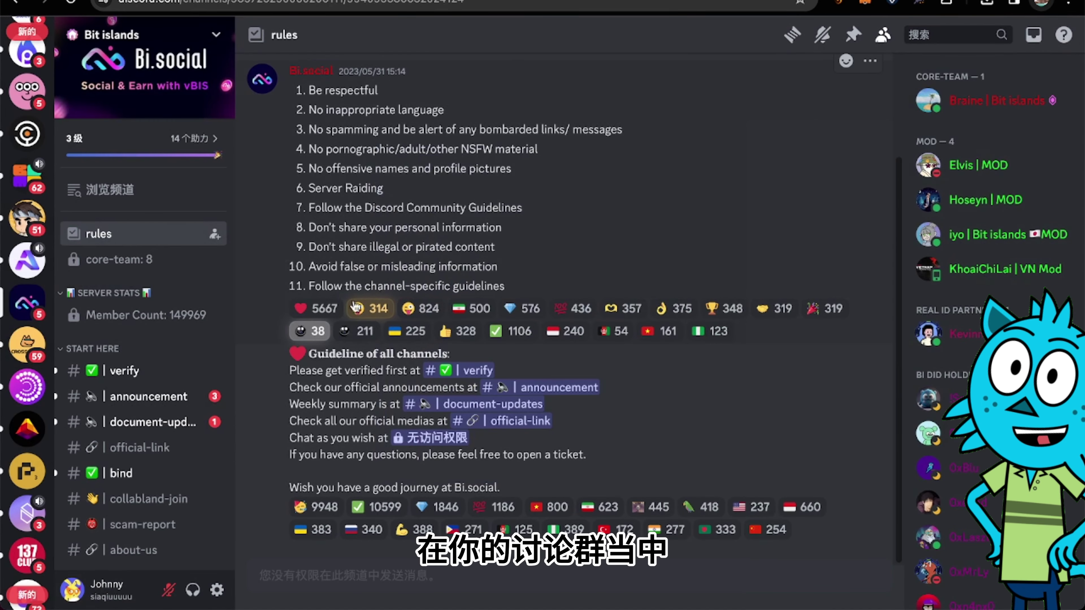
- Open the language channel in the Bit islands server's group chat section
scroll(141, 440, "down", 3)
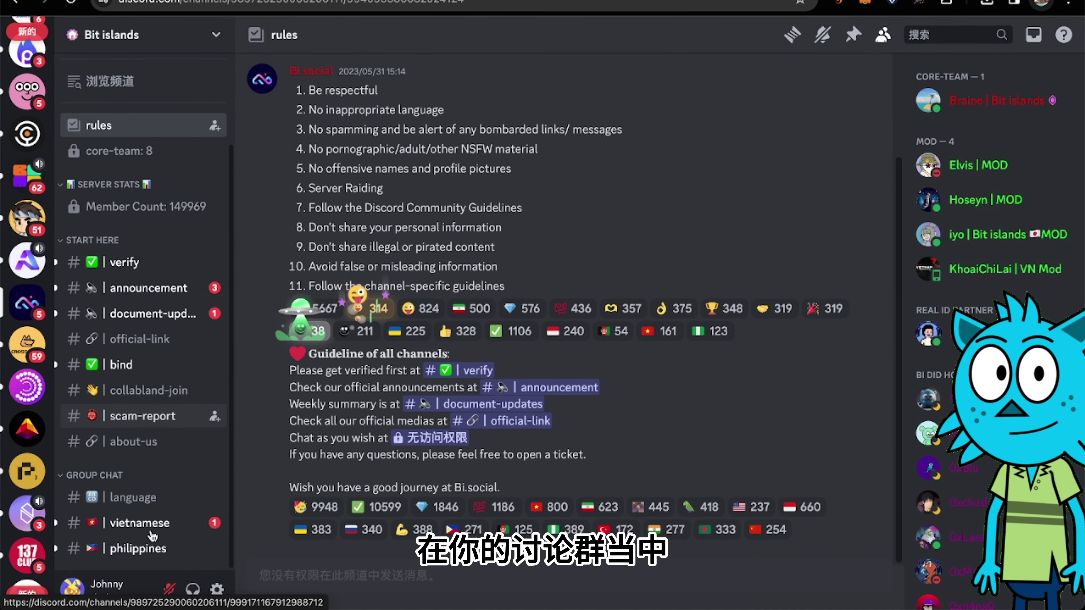
mouse_move(139, 519)
left_click(148, 500)
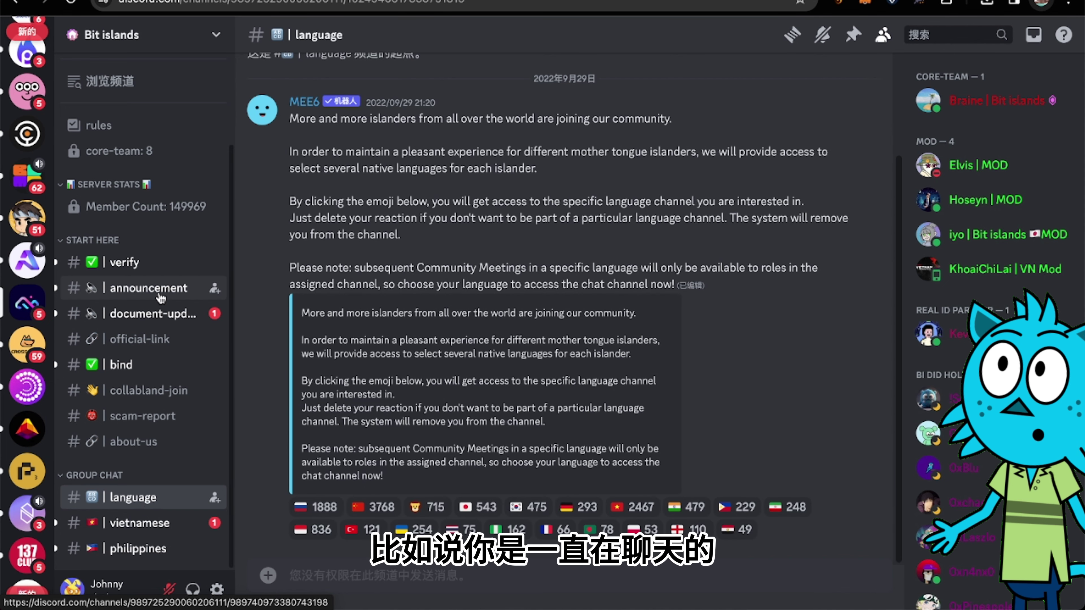
- Open the general-chat channel of the Lumiterra server and read through to its latest messages
left_click(31, 224)
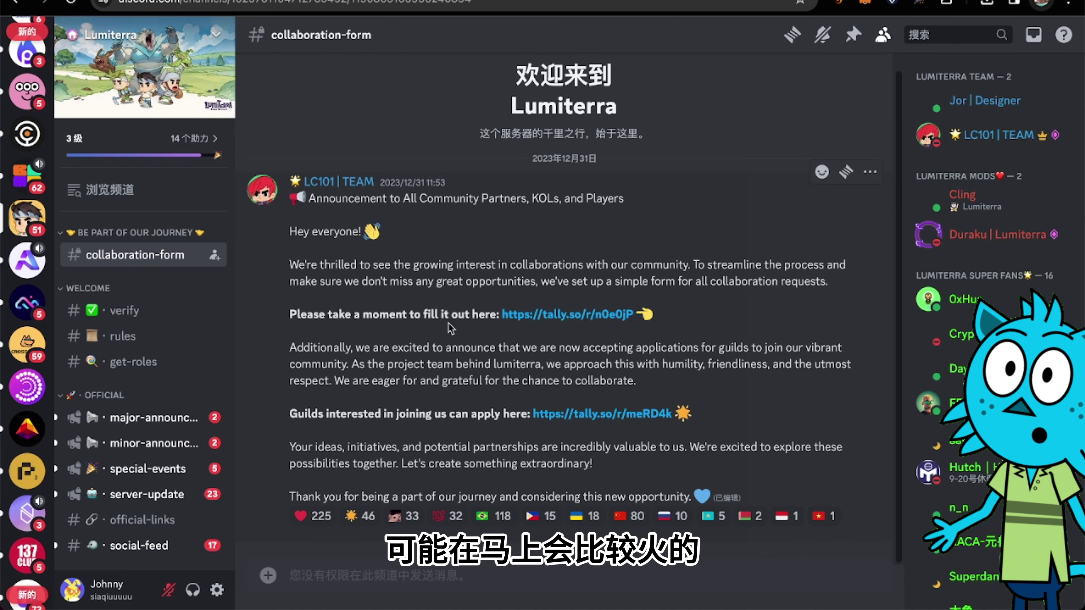
scroll(177, 486, "down", 3)
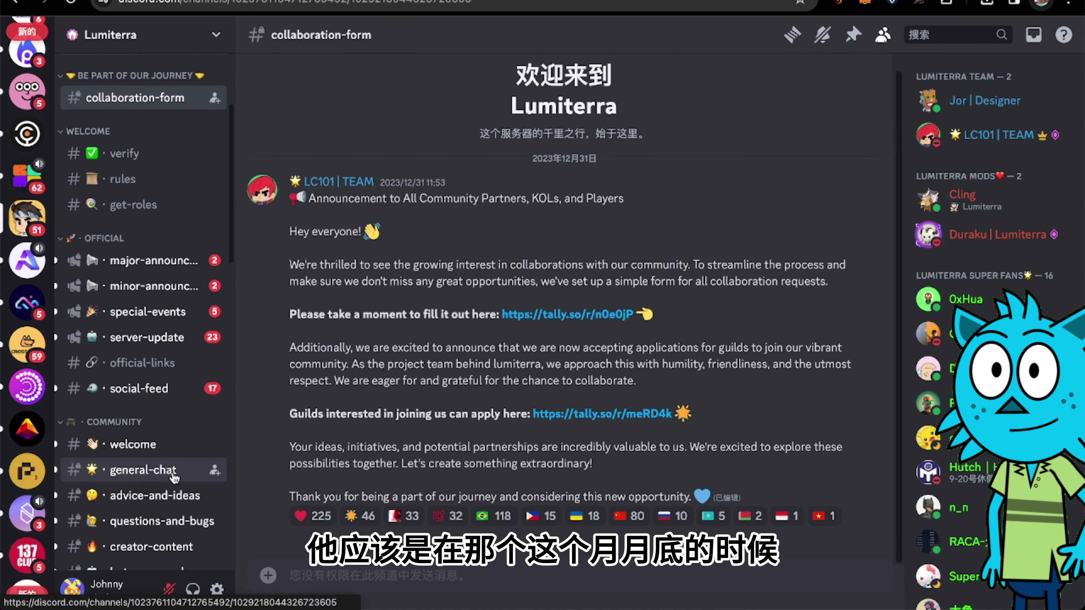
left_click(171, 474)
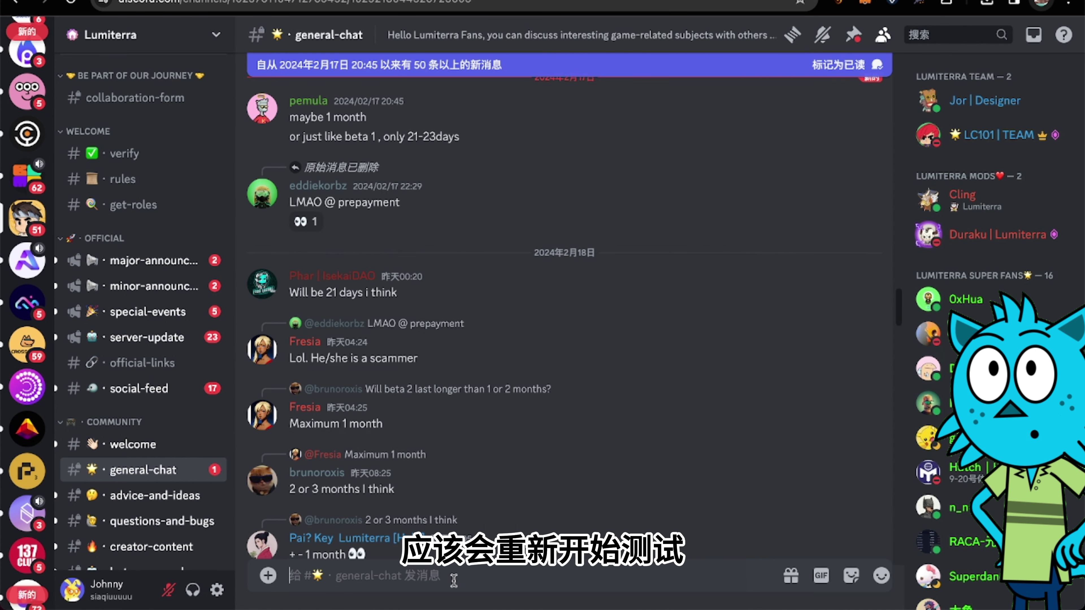
scroll(522, 423, "down", 20)
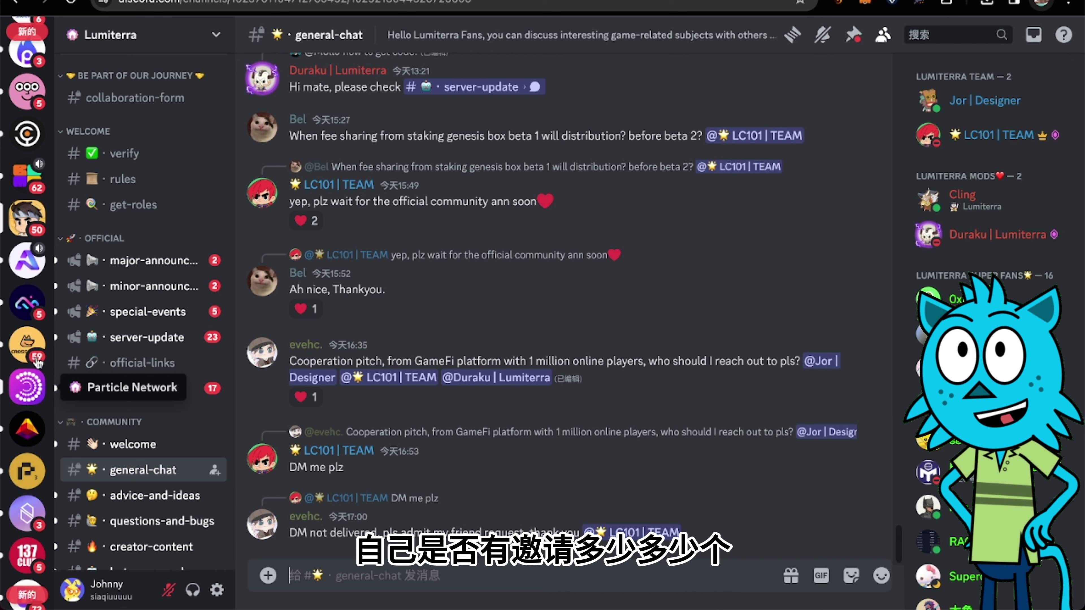
- Look through the Bit islands channels for an invites section, and open the invites channel of the Risk server
left_click(30, 304)
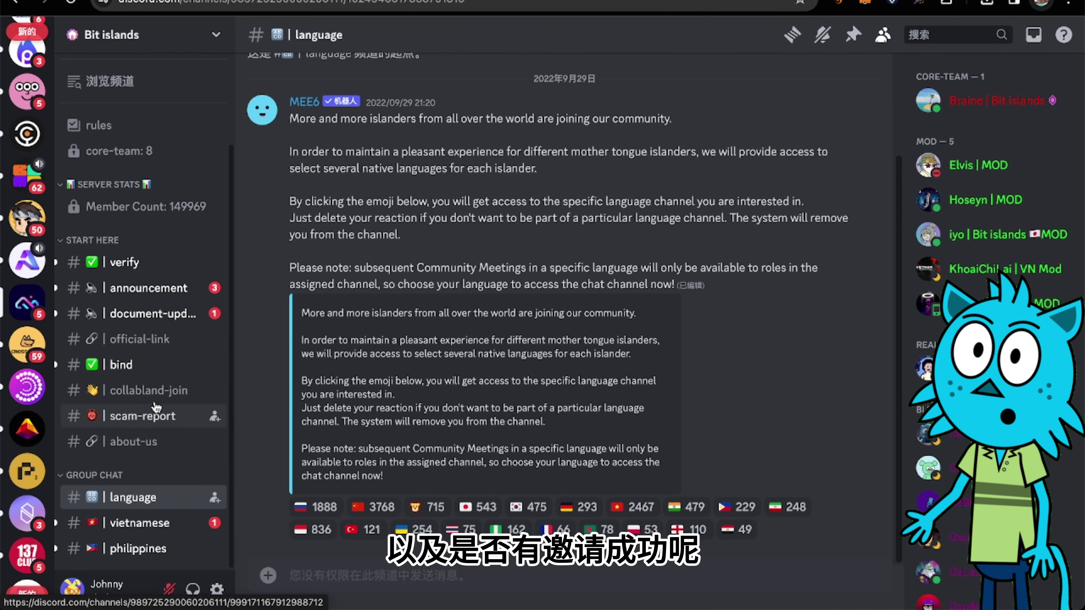
scroll(159, 307, "up", 3)
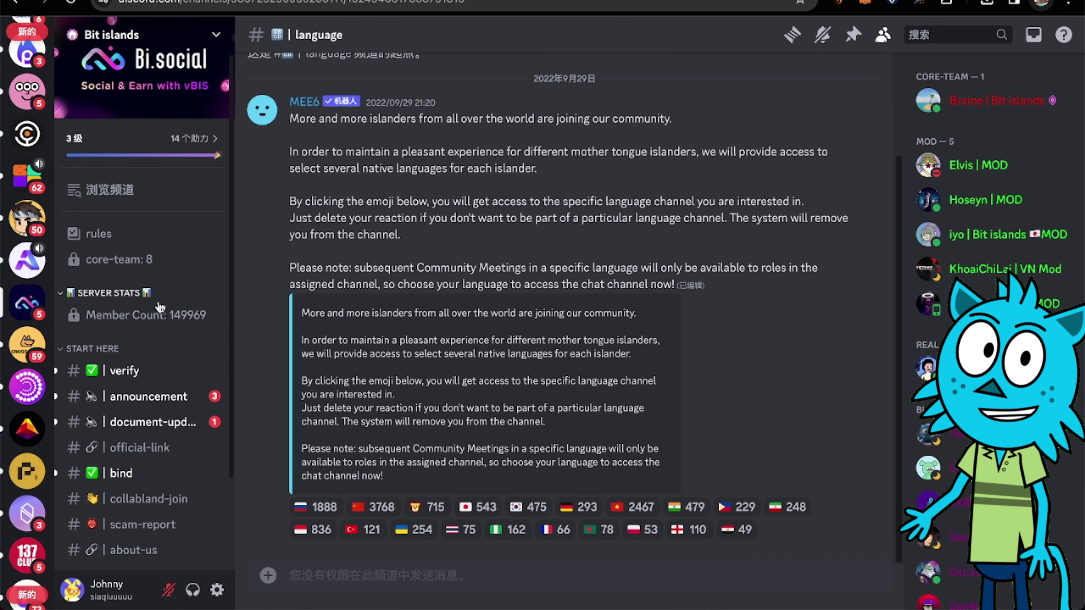
scroll(161, 308, "down", 3)
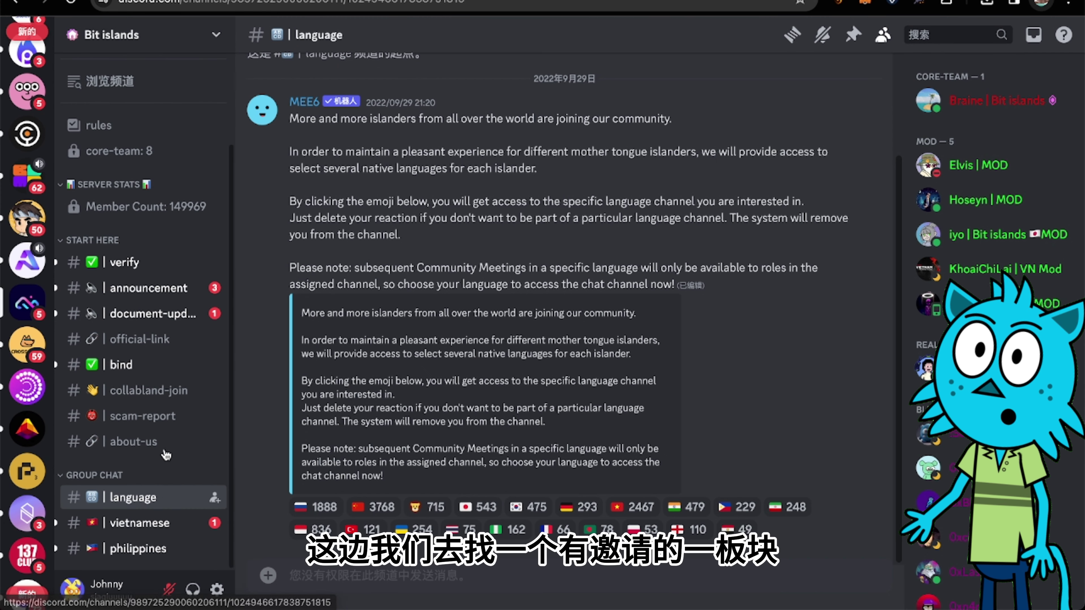
scroll(15, 179, "up", 5)
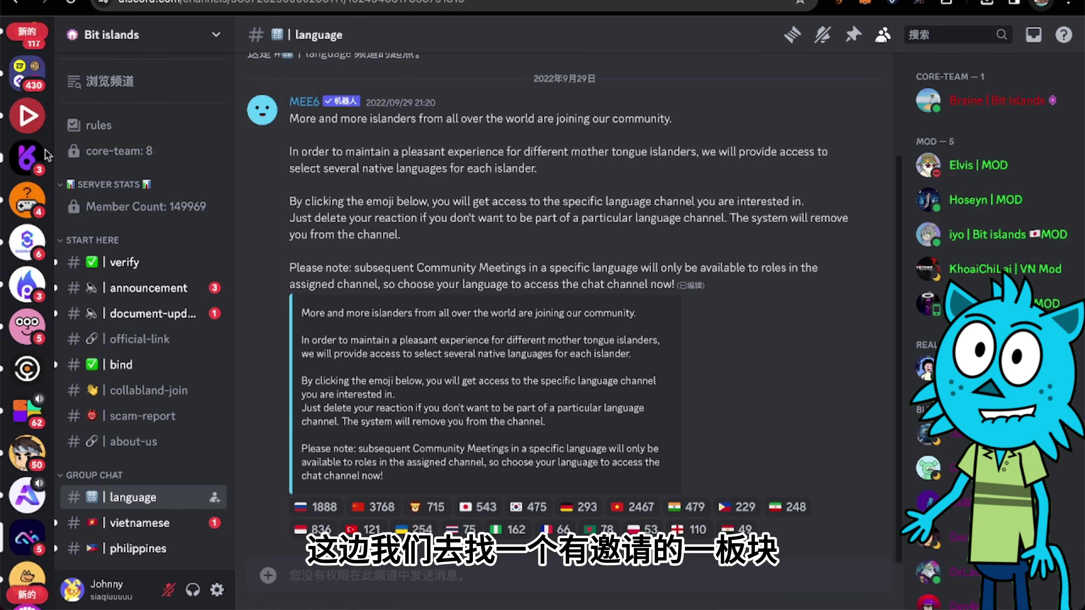
scroll(30, 171, "up", 3)
left_click(36, 112)
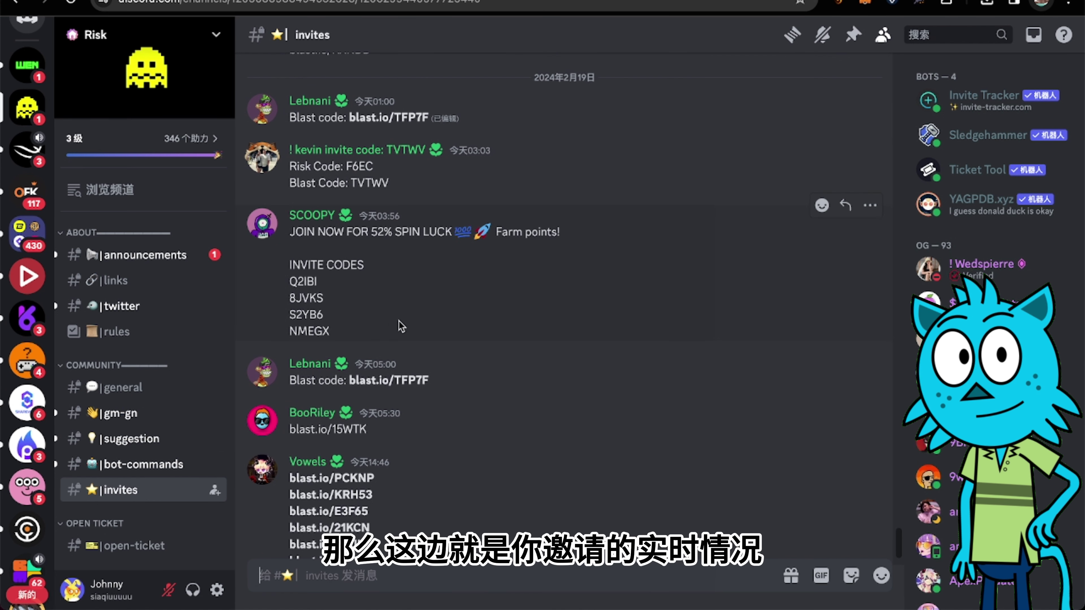
- Search the message history of Risk's invites channel for an example of the command that checks invites
scroll(399, 333, "up", 15)
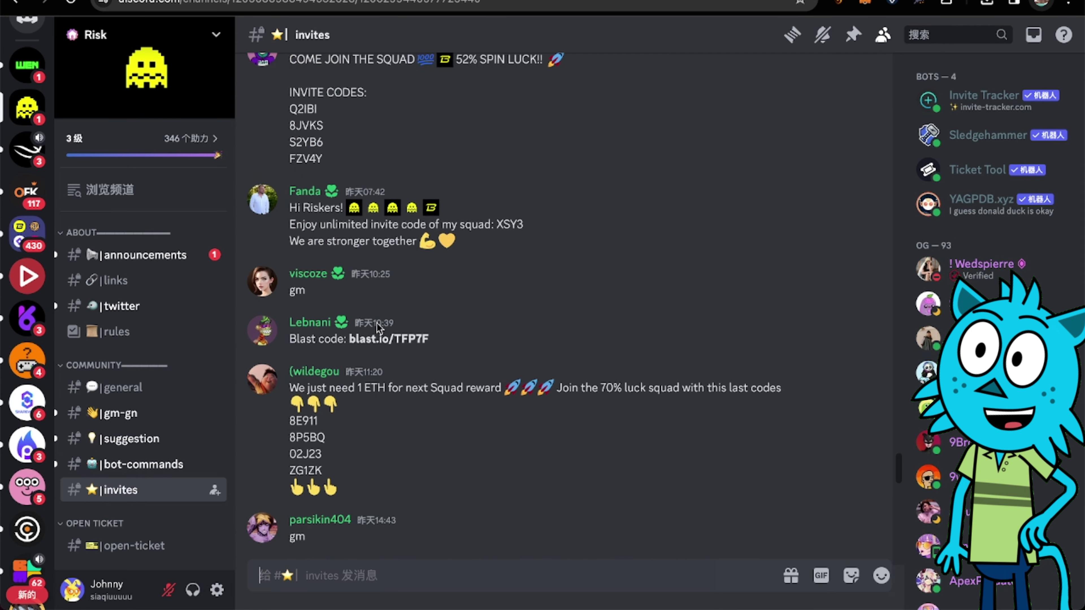
scroll(421, 329, "down", 10)
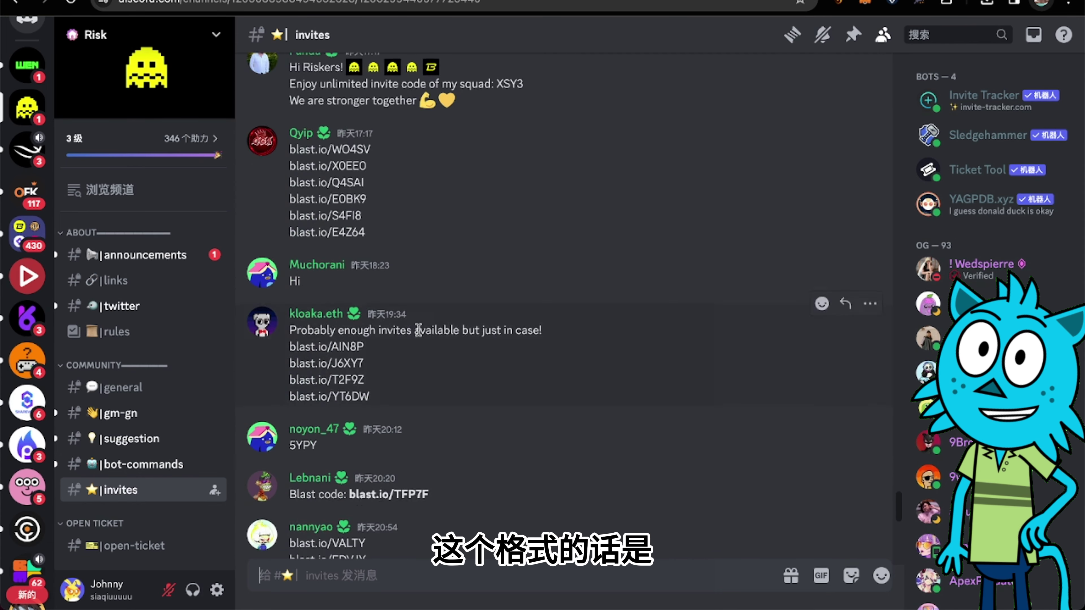
scroll(371, 325, "up", 3)
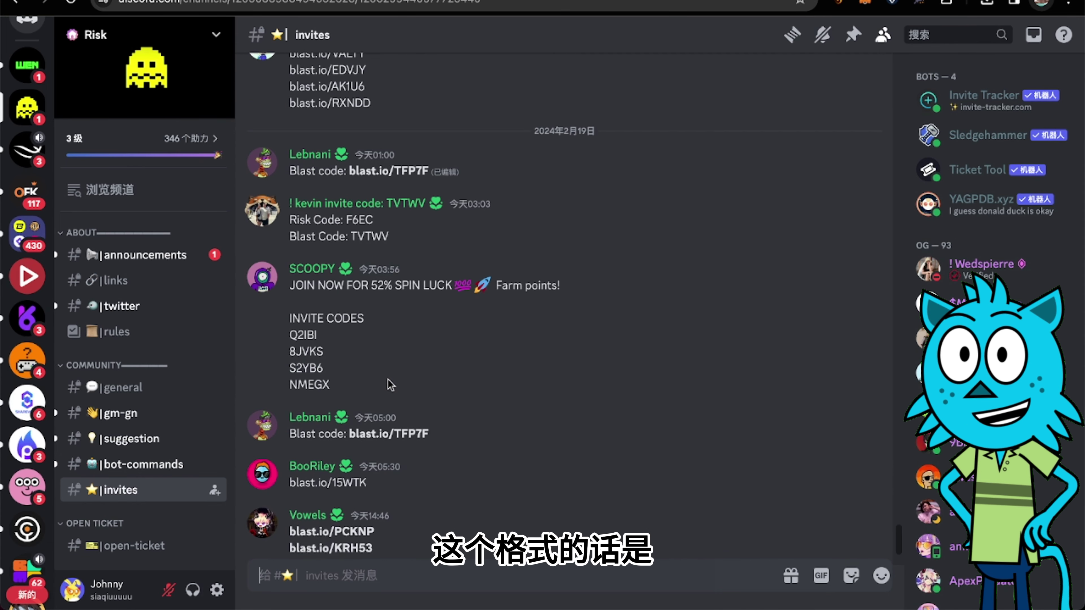
scroll(338, 291, "up", 6)
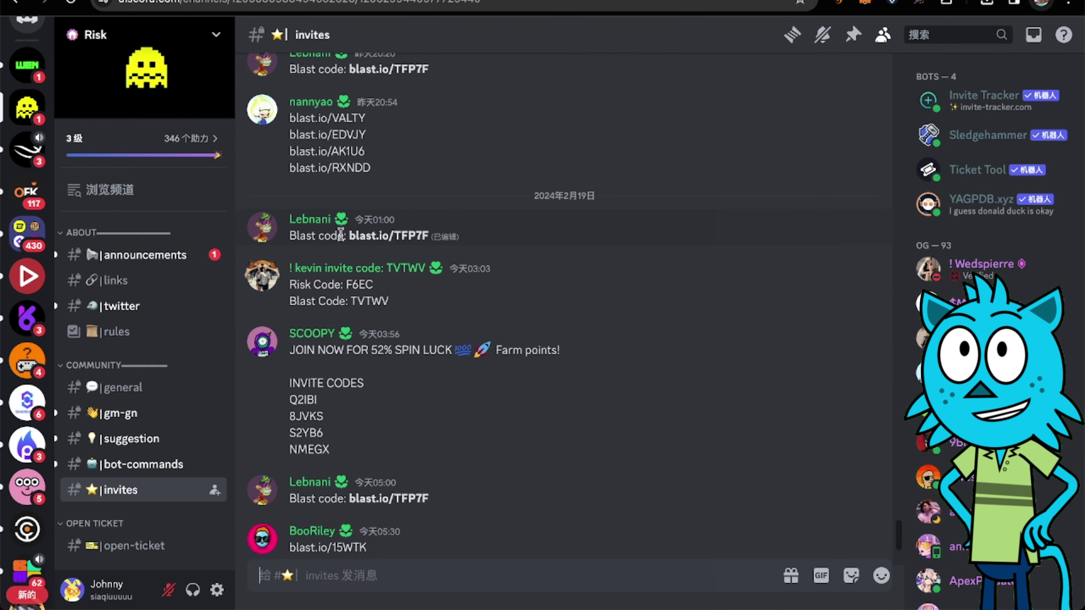
scroll(345, 250, "up", 8)
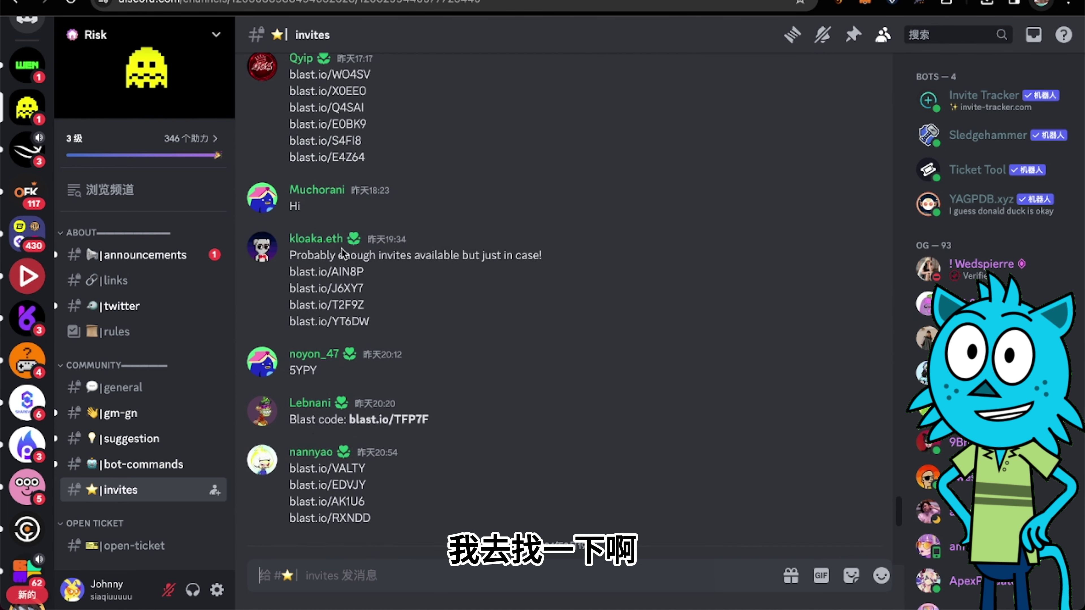
scroll(470, 231, "up", 10)
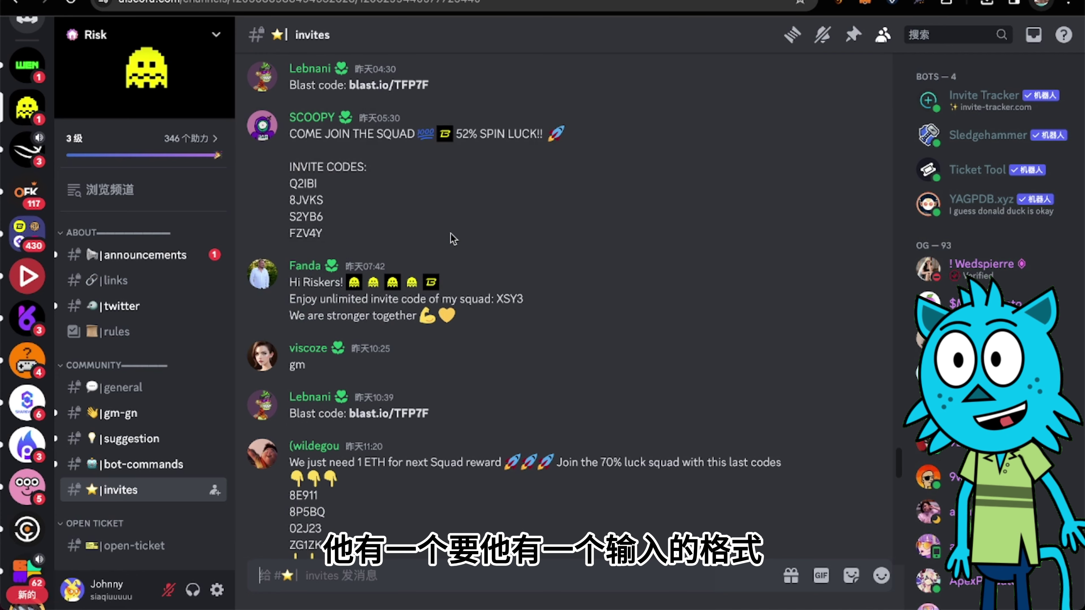
scroll(431, 265, "up", 6)
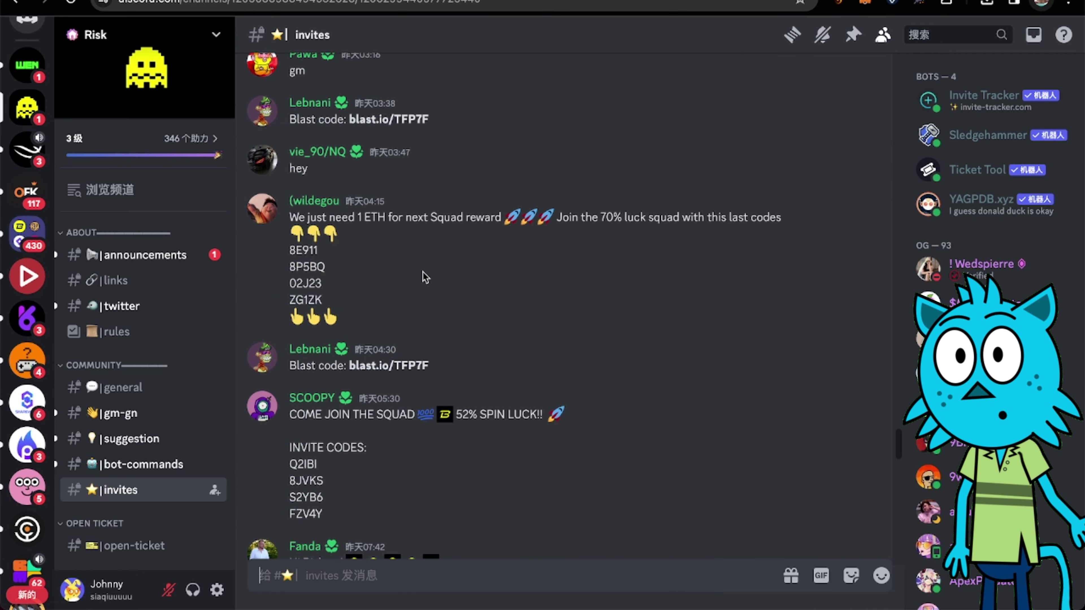
scroll(286, 254, "up", 7)
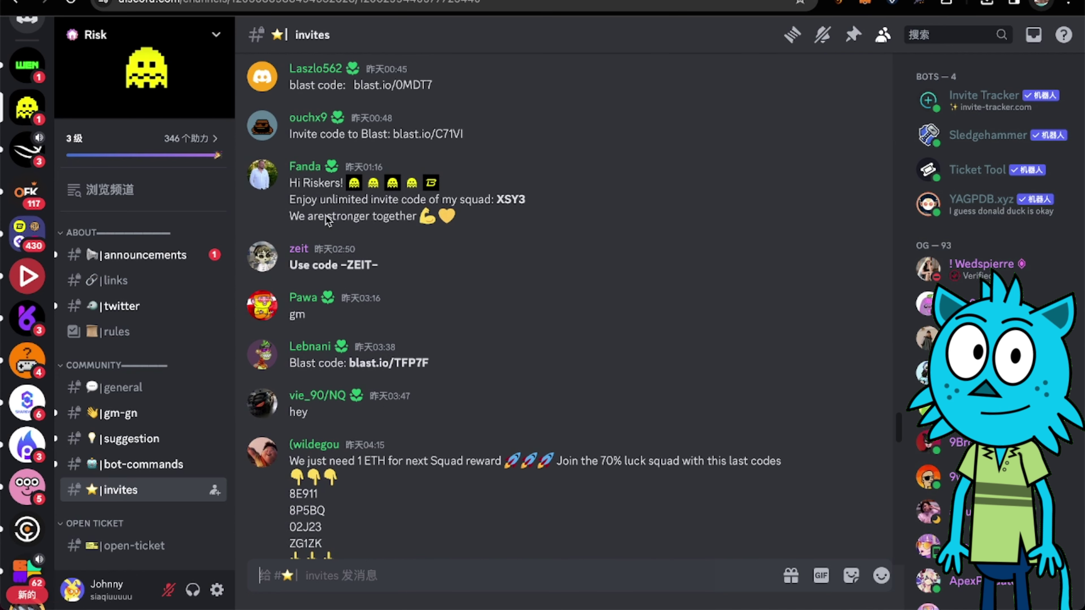
scroll(328, 221, "up", 8)
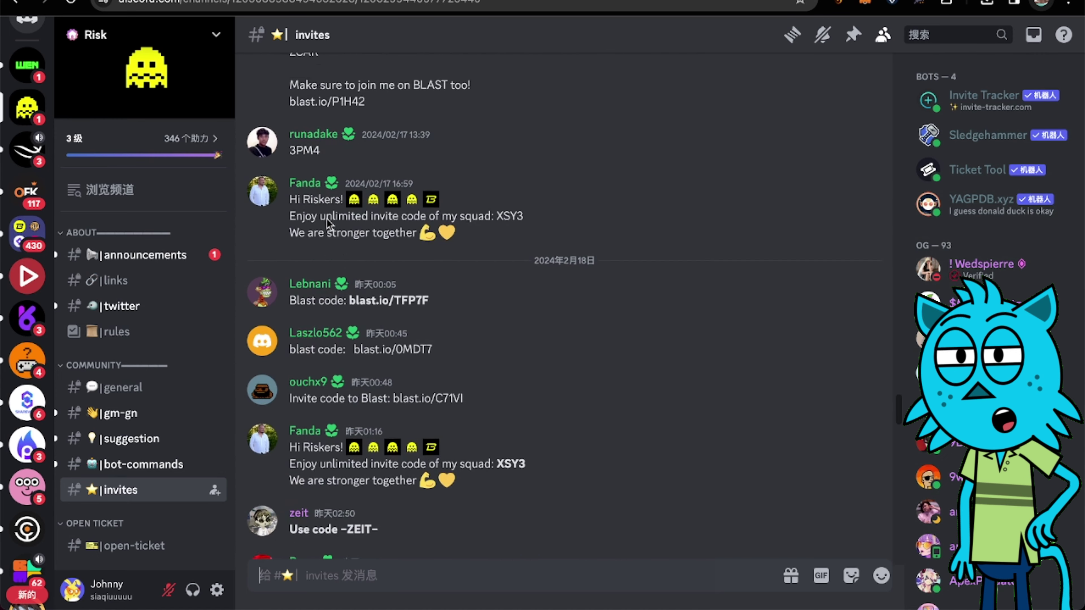
scroll(329, 224, "up", 7)
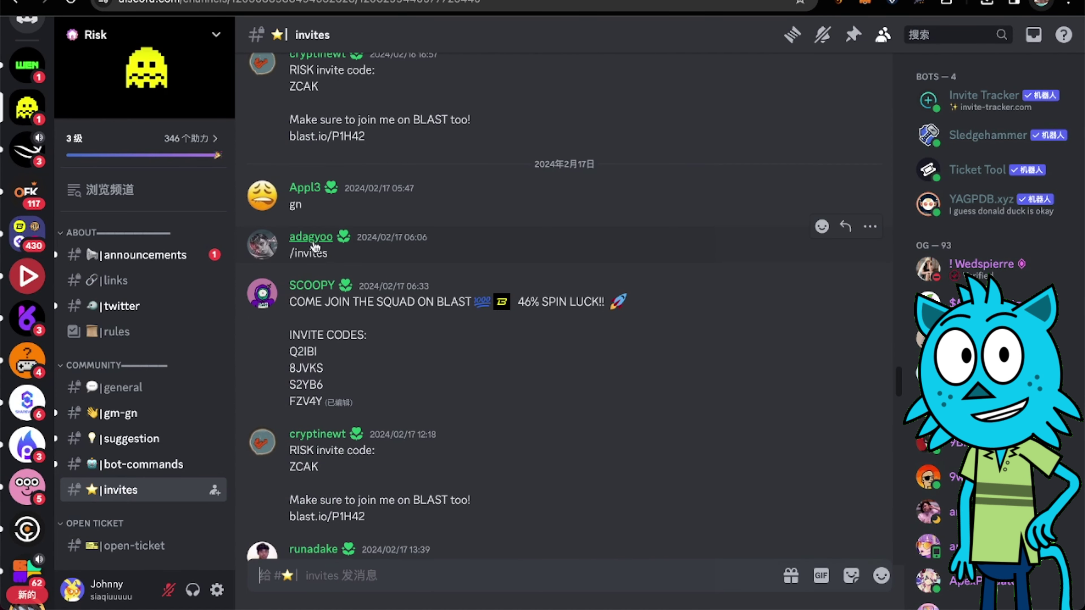
- Copy the /invites text from the member's message of 2024/02/17 06:06 and send it as a message in the invites channel
left_click_drag(341, 253, 320, 256)
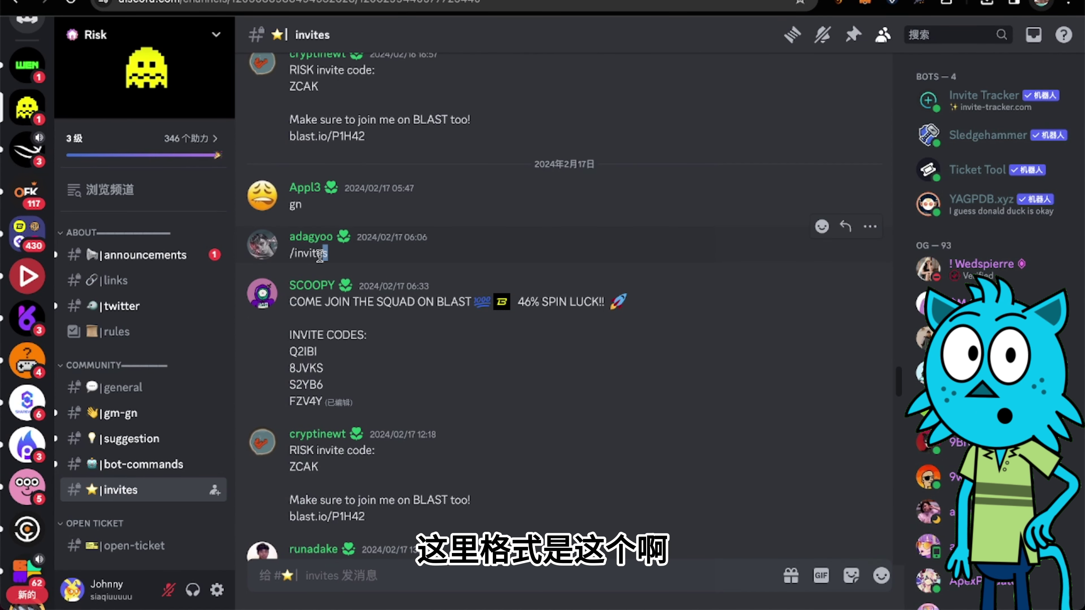
right_click(294, 261)
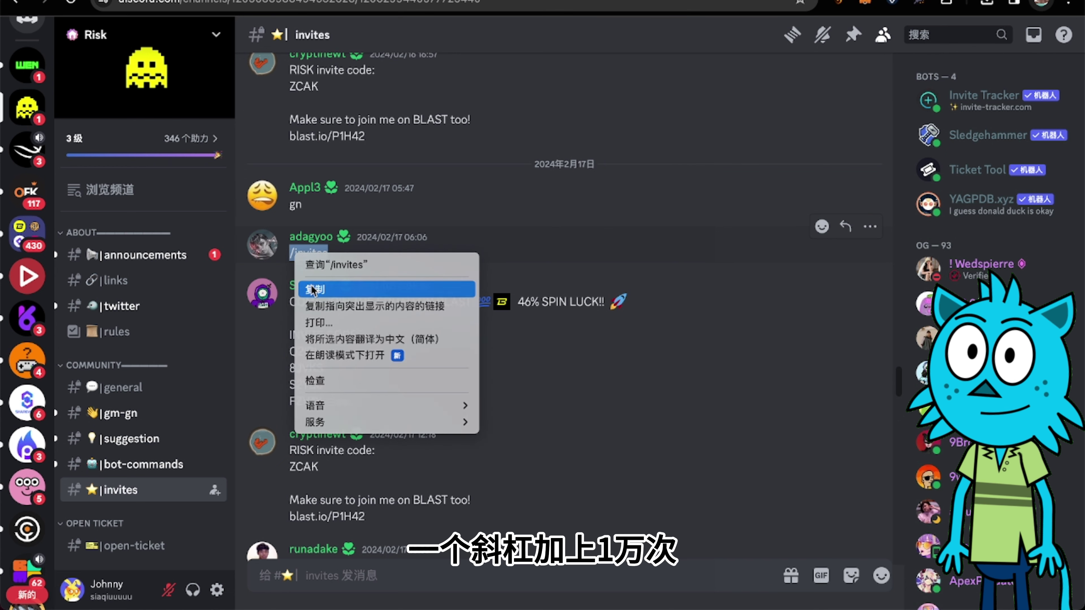
left_click(318, 282)
right_click(356, 572)
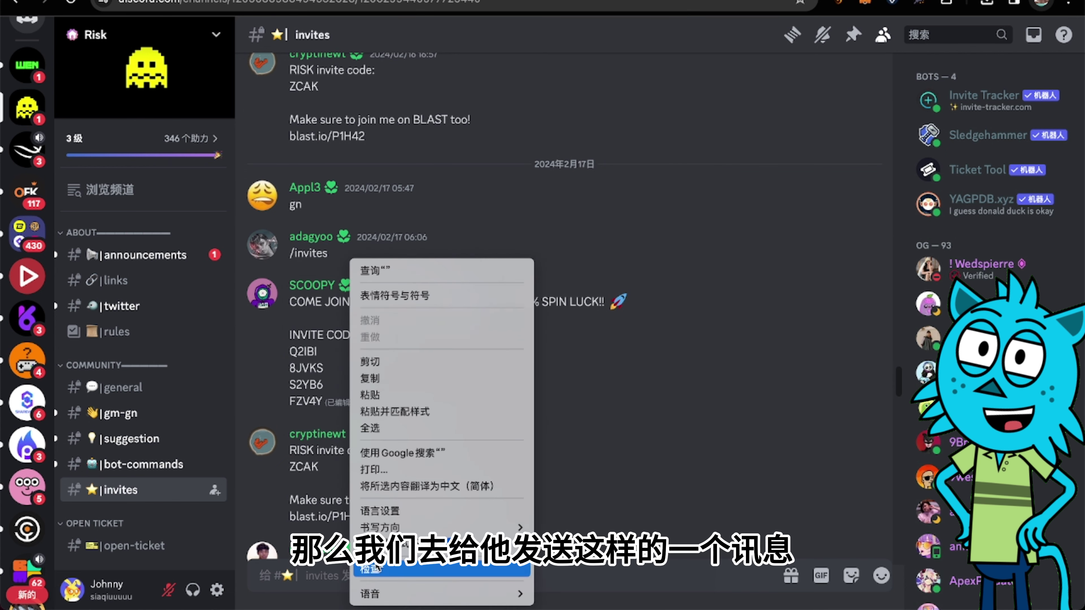
left_click(363, 401)
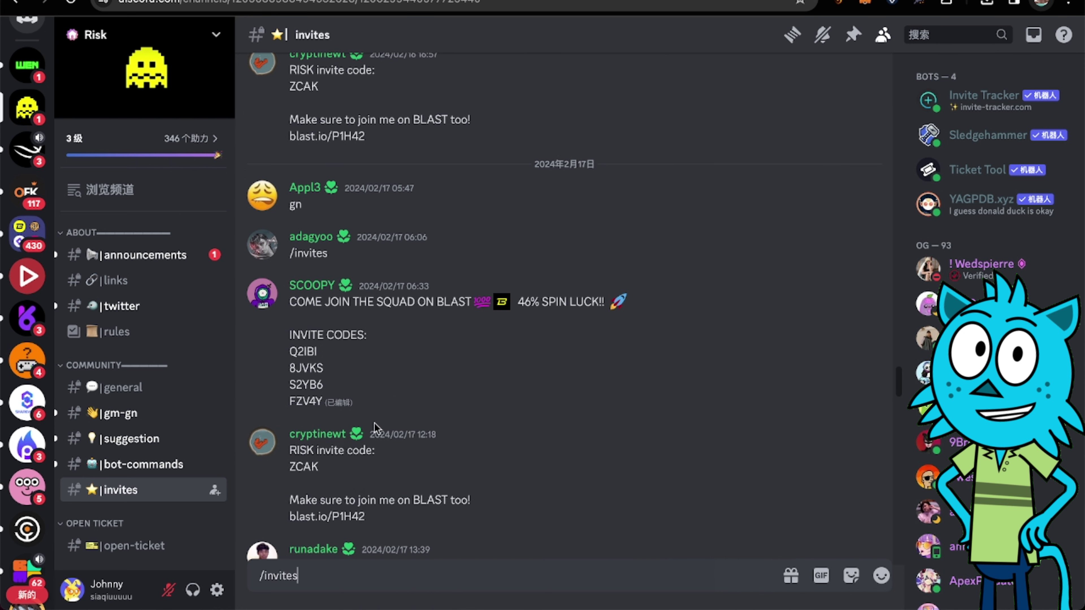
key("Return")
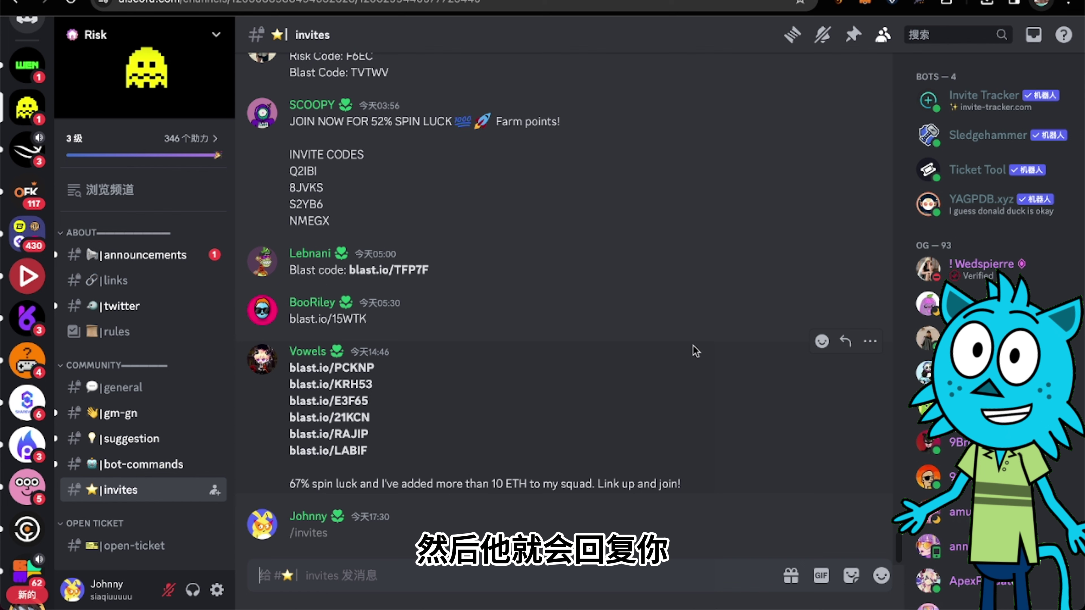
scroll(649, 375, "up", 10)
scroll(641, 381, "down", 10)
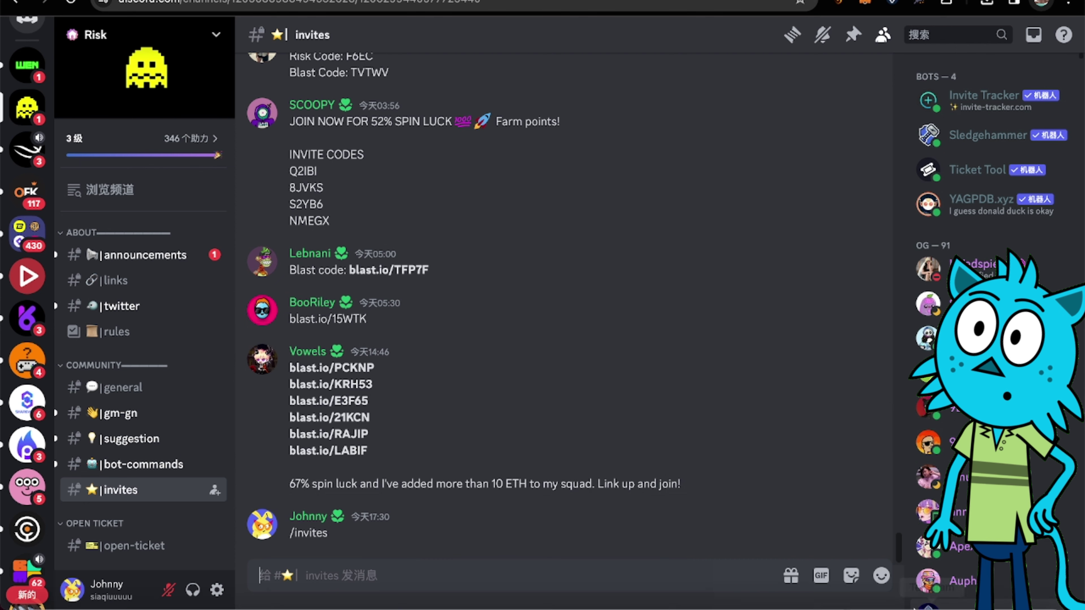
mouse_move(786, 598)
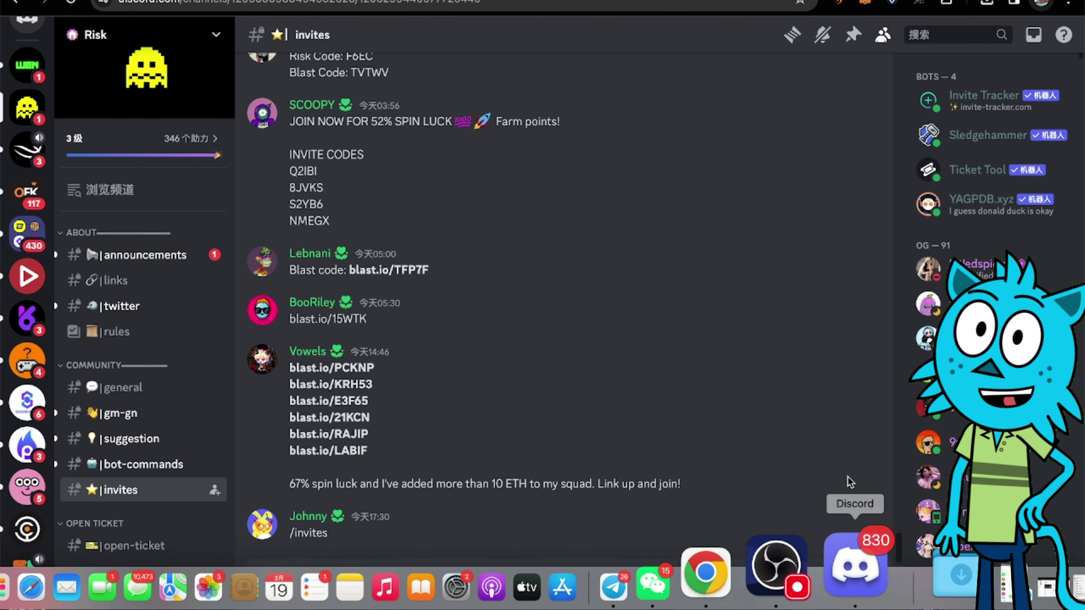